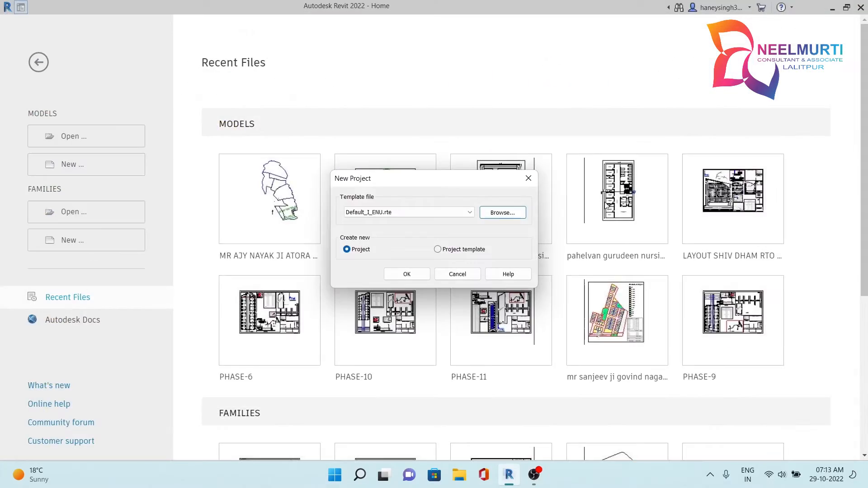
Create a project from the Default_I_ENU.rte template and rename the Level 1 floor plan to "ground floor"
{"action": "left_click", "coordinate": [394, 278]}
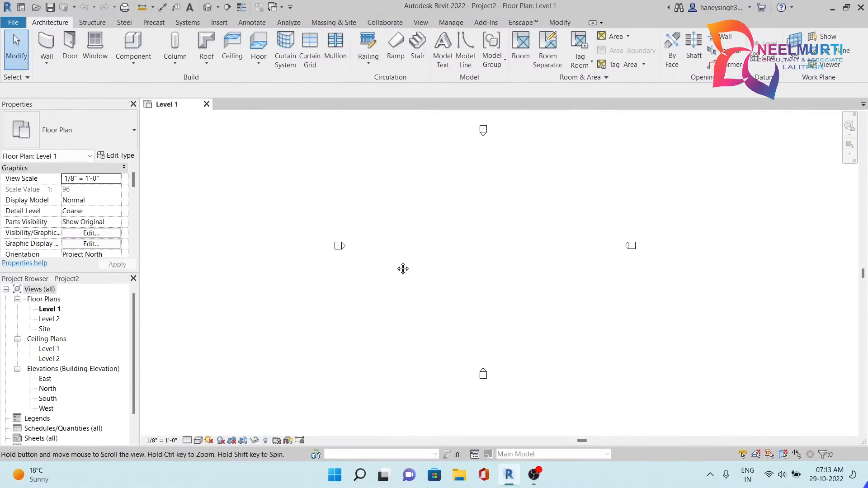
{"action": "middle_click_drag", "start_coordinate": [460, 315], "coordinate": [444, 322]}
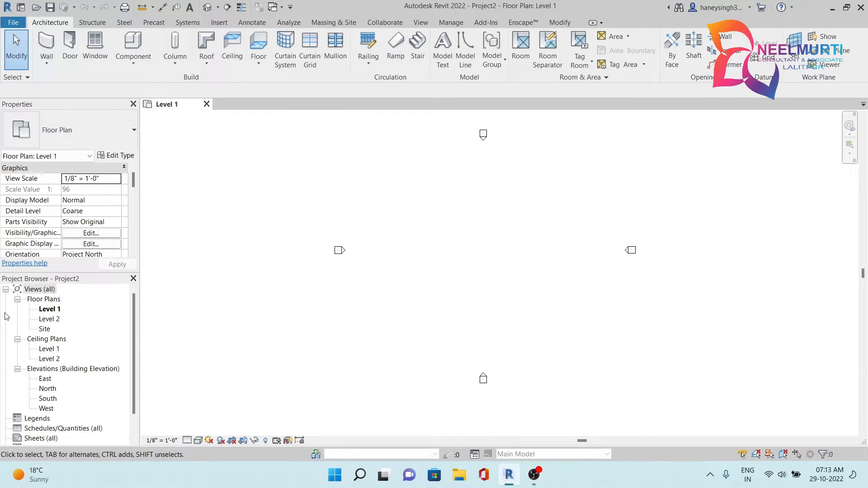
{"action": "right_click", "coordinate": [46, 309]}
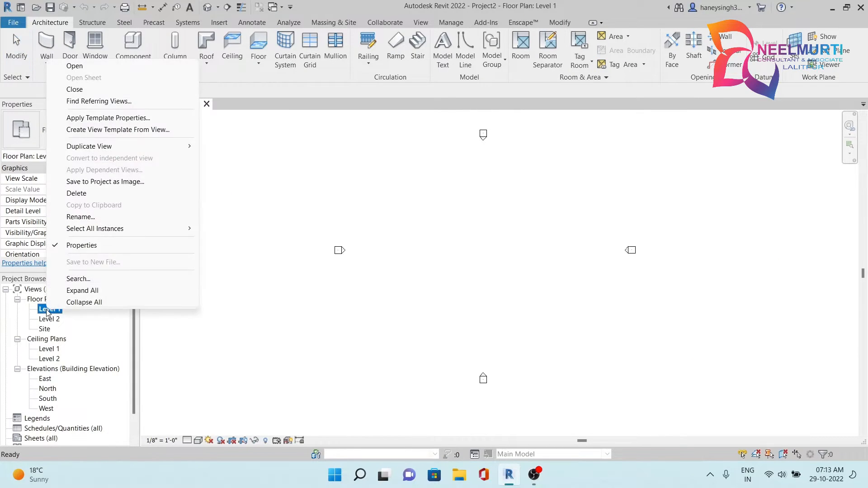
{"action": "left_click", "coordinate": [83, 217]}
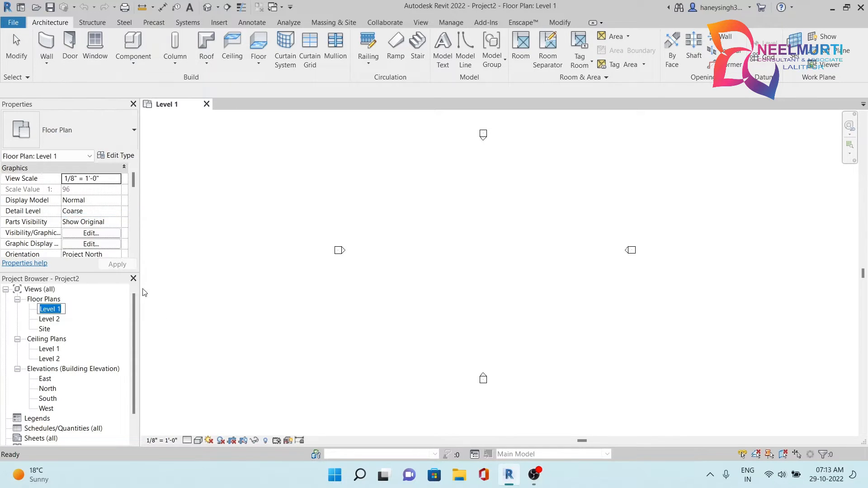
{"action": "type", "text": "ground floor"}
{"action": "key", "text": "Return"}
{"action": "left_click", "coordinate": [475, 244]}
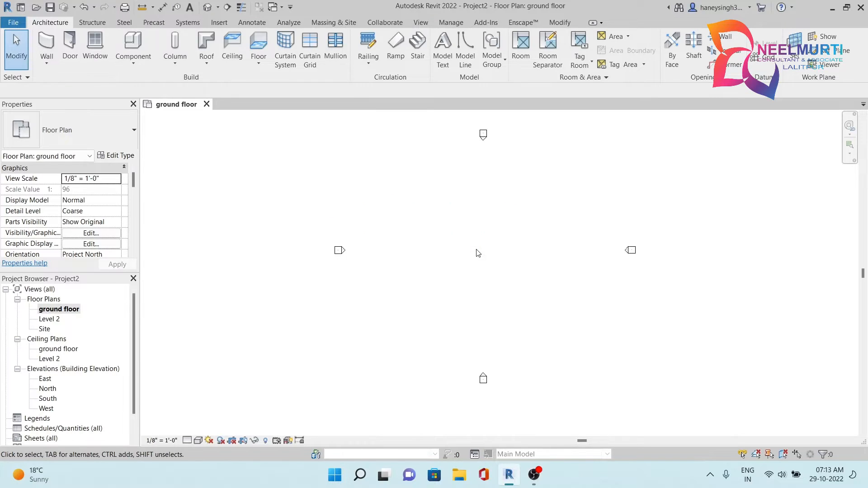
Rename the Level 2 floor plan to "first floor"
{"action": "right_click", "coordinate": [61, 322]}
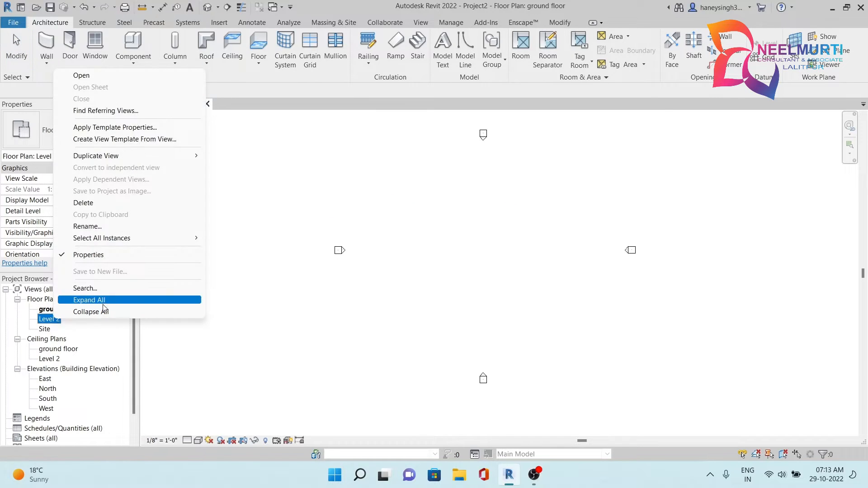
{"action": "left_click", "coordinate": [91, 226]}
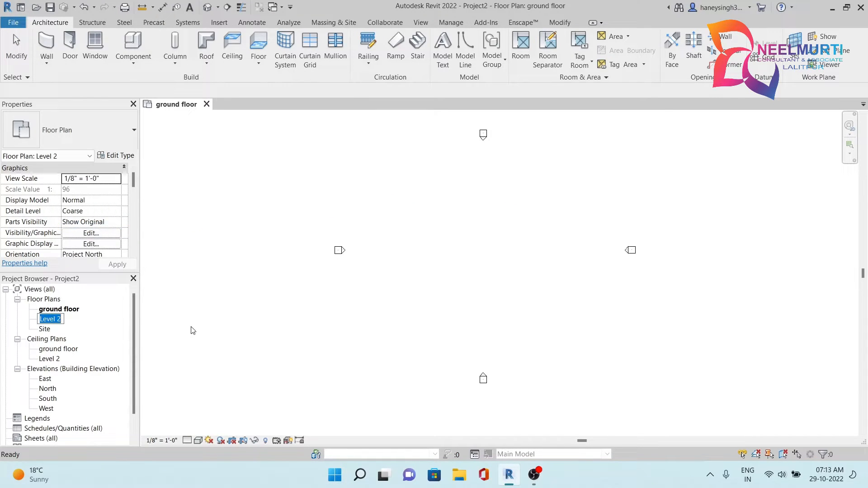
{"action": "type", "text": "first floor"}
{"action": "key", "text": "Return"}
{"action": "left_click", "coordinate": [466, 243]}
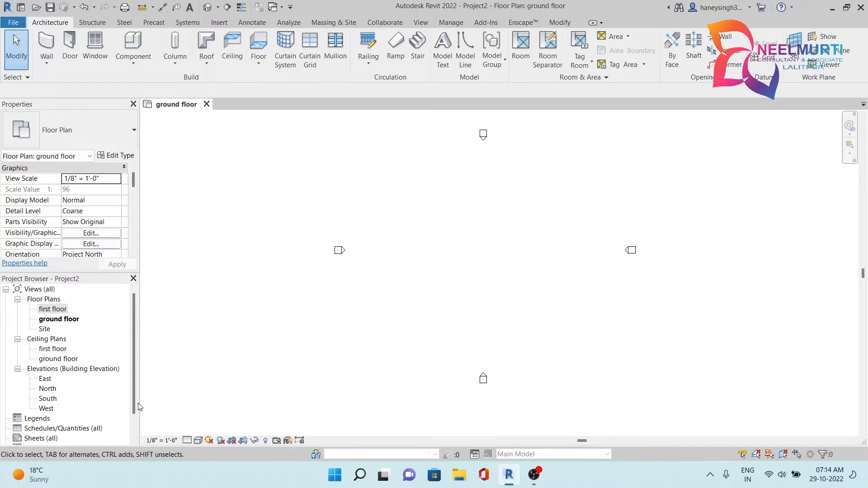
In the South elevation, set the first floor level's height above the ground floor level to 11'
{"action": "double_click", "coordinate": [47, 398]}
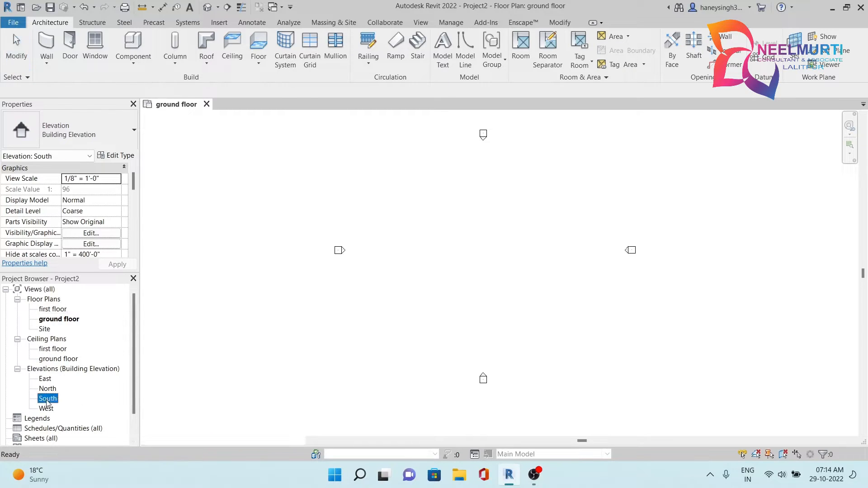
{"action": "scroll", "coordinate": [570, 285], "scroll_direction": "up", "scroll_amount": 3}
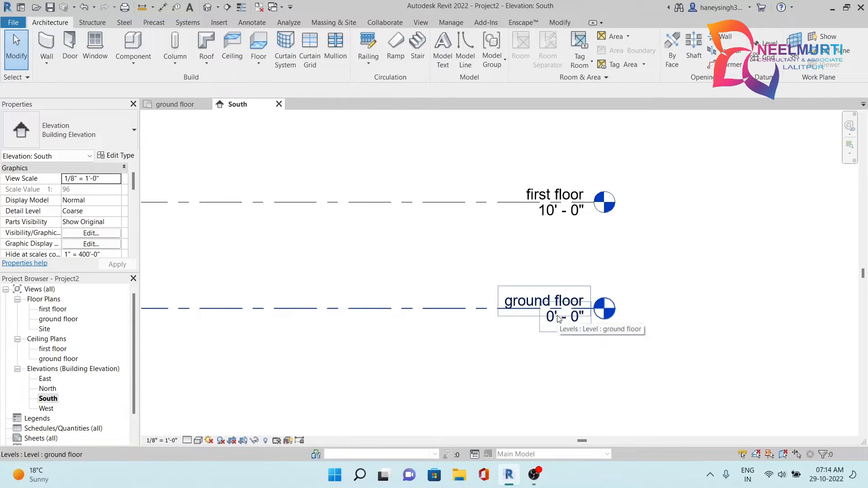
{"action": "scroll", "coordinate": [543, 210], "scroll_direction": "down", "scroll_amount": 5}
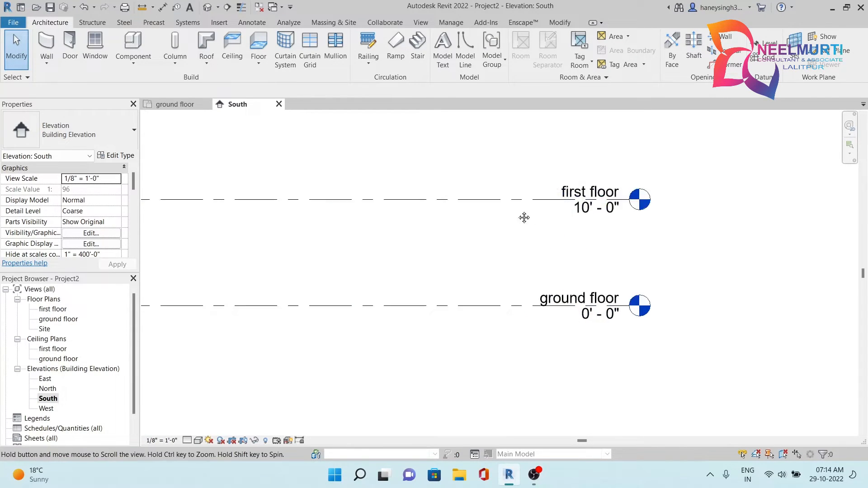
{"action": "left_click", "coordinate": [471, 195]}
{"action": "middle_click_drag", "start_coordinate": [471, 196], "coordinate": [710, 247]}
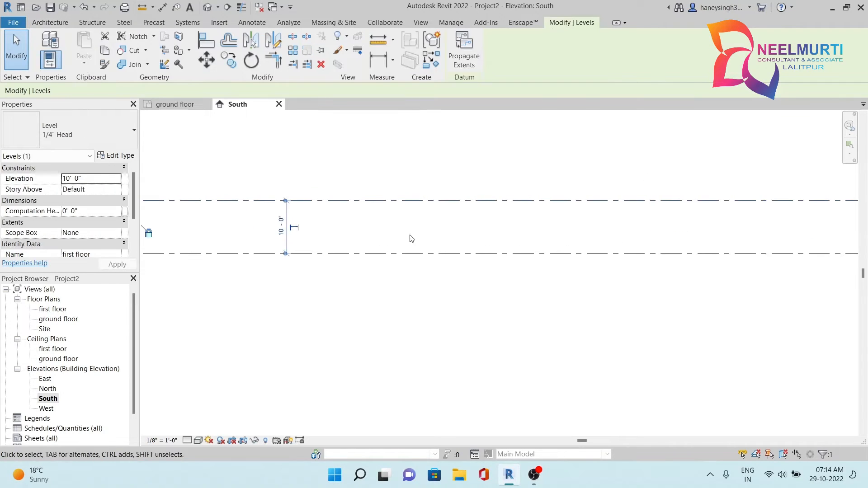
{"action": "left_click", "coordinate": [281, 228]}
{"action": "type", "text": "11'"}
{"action": "key", "text": "Return"}
{"action": "left_click", "coordinate": [526, 360]}
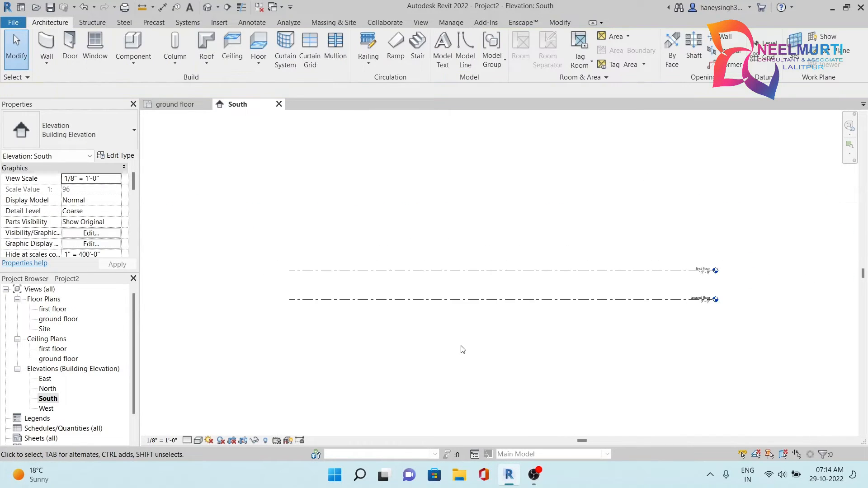
Open the ground floor plan view
{"action": "double_click", "coordinate": [54, 319]}
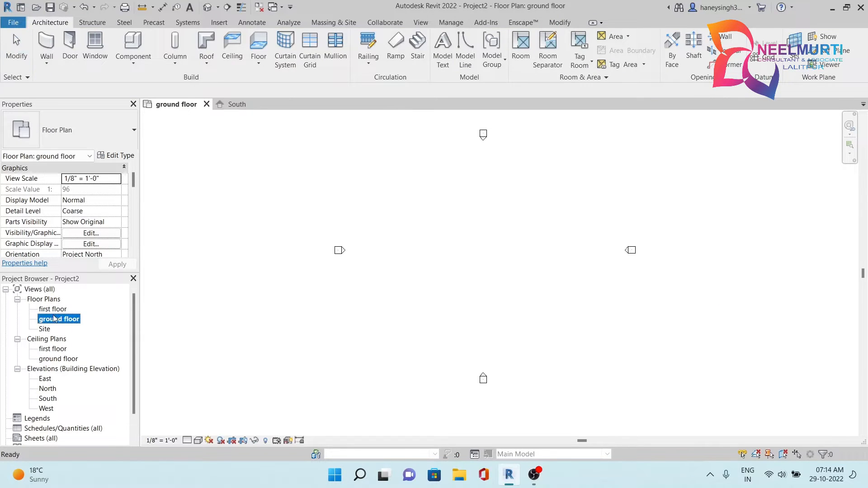
{"action": "scroll", "coordinate": [422, 292], "scroll_direction": "up", "scroll_amount": 1}
{"action": "middle_click_drag", "start_coordinate": [422, 291], "coordinate": [402, 303]}
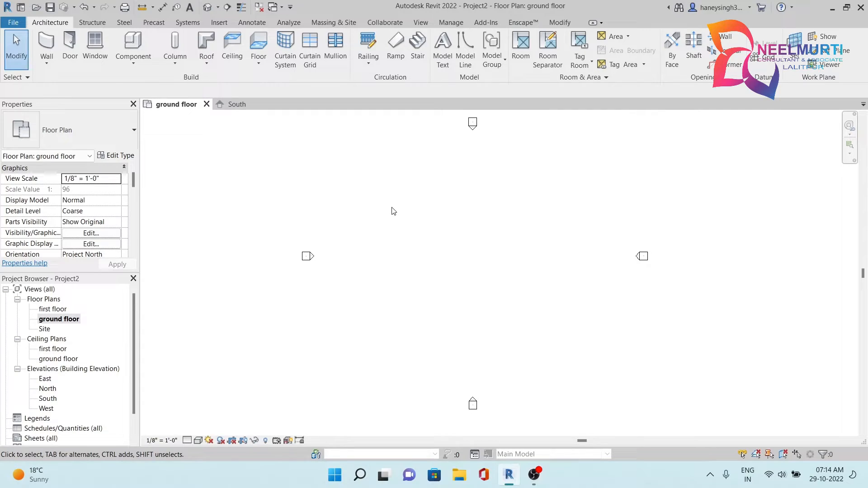
Draw a horizontal model line between the elevation markers and a rectangle about 64' by 20' above it
{"action": "left_click", "coordinate": [466, 52]}
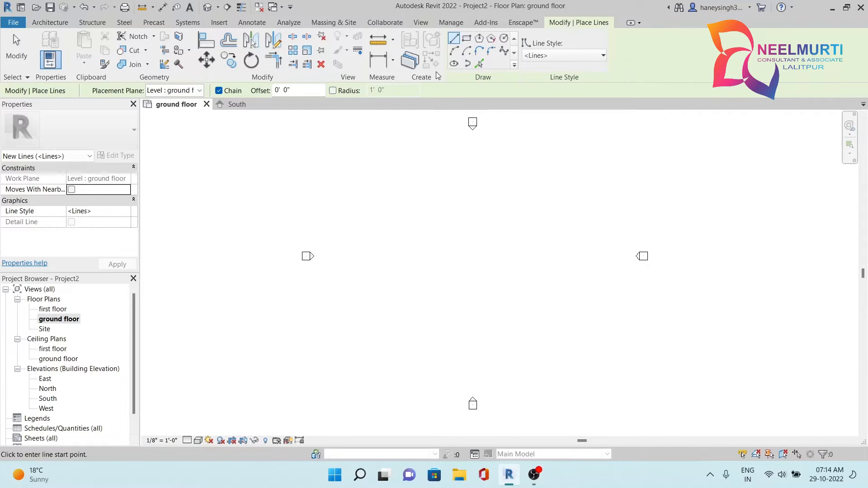
{"action": "left_click", "coordinate": [369, 256]}
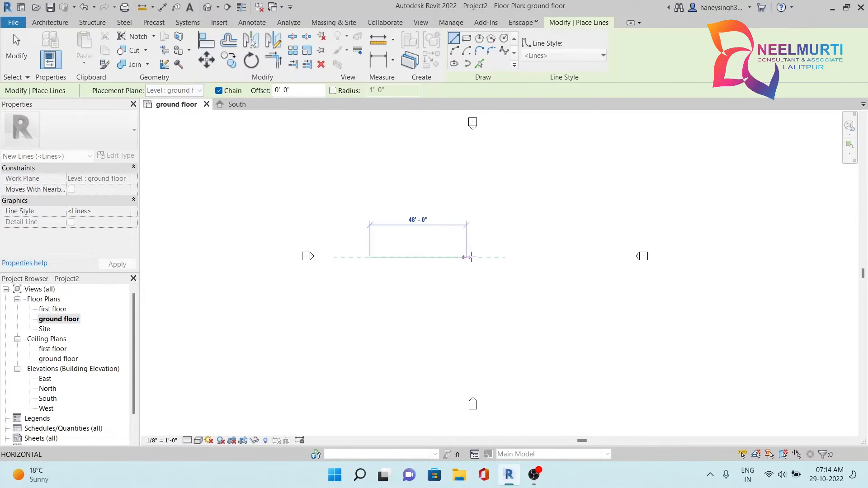
{"action": "left_click", "coordinate": [553, 256]}
{"action": "left_click", "coordinate": [466, 38]}
{"action": "left_click", "coordinate": [370, 182]}
{"action": "left_click", "coordinate": [498, 221]}
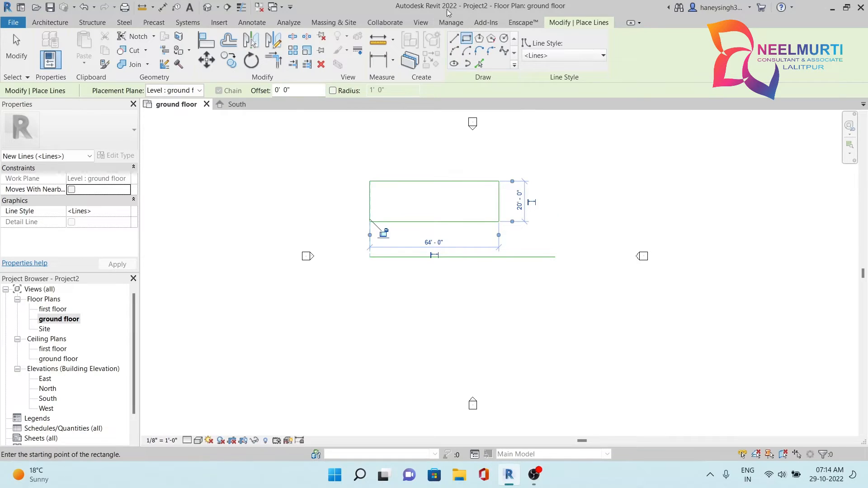
Draw a six-sided inscribed polygon beside the rectangle and a six-sided circumscribed polygon below the horizontal line
{"action": "left_click", "coordinate": [479, 38]}
{"action": "left_click", "coordinate": [575, 158]}
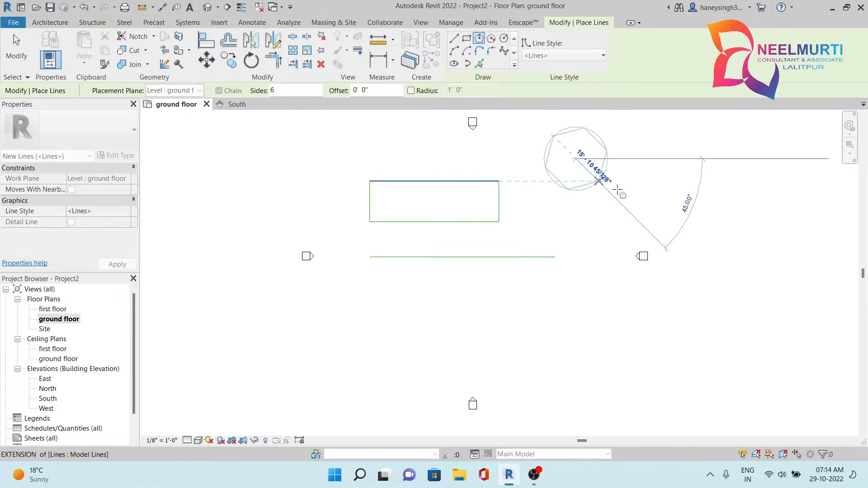
{"action": "left_click", "coordinate": [615, 189]}
{"action": "left_click", "coordinate": [491, 38]}
{"action": "scroll", "coordinate": [561, 199], "scroll_direction": "down", "scroll_amount": 2}
{"action": "left_click", "coordinate": [510, 279]}
{"action": "left_click", "coordinate": [546, 293]}
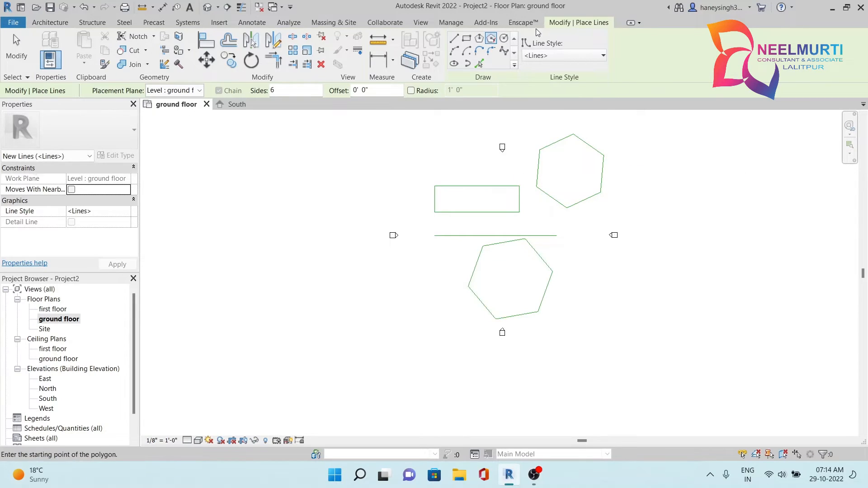
Draw a model line circle to the right of the lower hexagon
{"action": "left_click", "coordinate": [504, 38]}
{"action": "left_click", "coordinate": [611, 307]}
{"action": "left_click", "coordinate": [648, 329]}
Draw two start-end-radius arcs to the left of the rectangle and hexagons
{"action": "left_click", "coordinate": [455, 51]}
{"action": "left_click", "coordinate": [294, 221]}
{"action": "left_click", "coordinate": [397, 174]}
{"action": "left_click", "coordinate": [320, 161]}
{"action": "left_click", "coordinate": [335, 246]}
{"action": "left_click", "coordinate": [300, 306]}
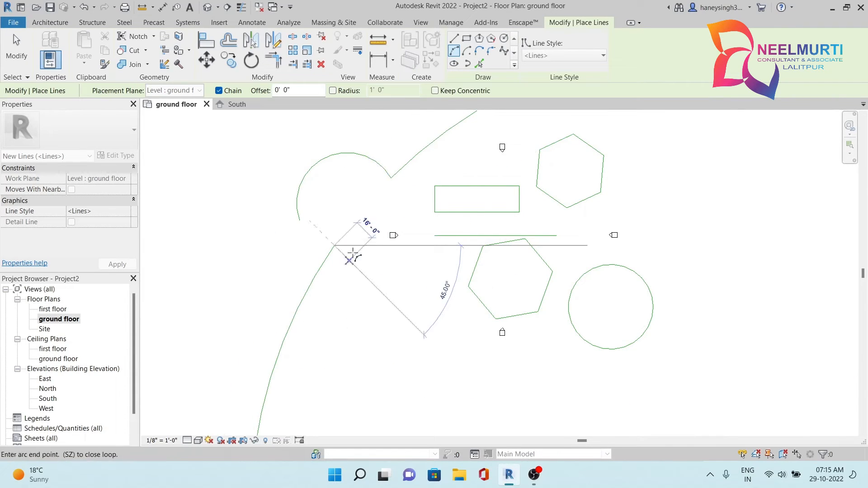
Draw a center-ends arc with a radius of about 44' and a sweep of about 140° below the shapes
{"action": "left_click", "coordinate": [466, 52]}
{"action": "left_click", "coordinate": [366, 369]}
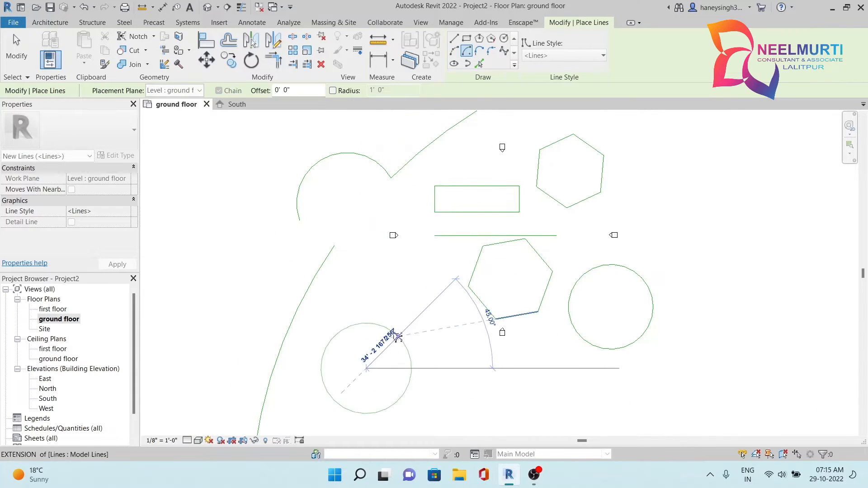
{"action": "left_click", "coordinate": [407, 329]}
{"action": "left_click", "coordinate": [361, 426]}
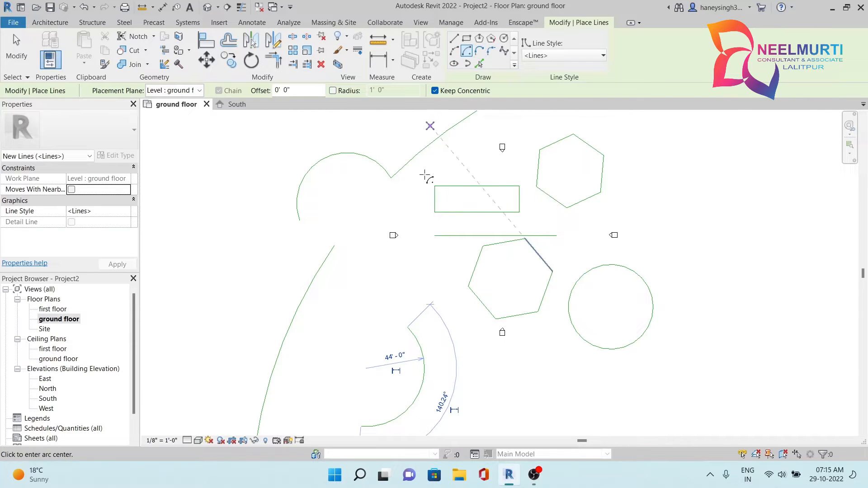
{"action": "scroll", "coordinate": [425, 176], "scroll_direction": "down", "scroll_amount": 3}
{"action": "scroll", "coordinate": [454, 217], "scroll_direction": "up", "scroll_amount": 1}
{"action": "key", "text": "Escape"}
{"action": "key", "text": "Escape"}
Delete all the sample lines, polygons, circle and arcs from the ground floor plan
{"action": "left_click_drag", "start_coordinate": [732, 368], "coordinate": [592, 186]}
{"action": "key", "text": "Escape"}
{"action": "scroll", "coordinate": [492, 218], "scroll_direction": "up", "scroll_amount": 3}
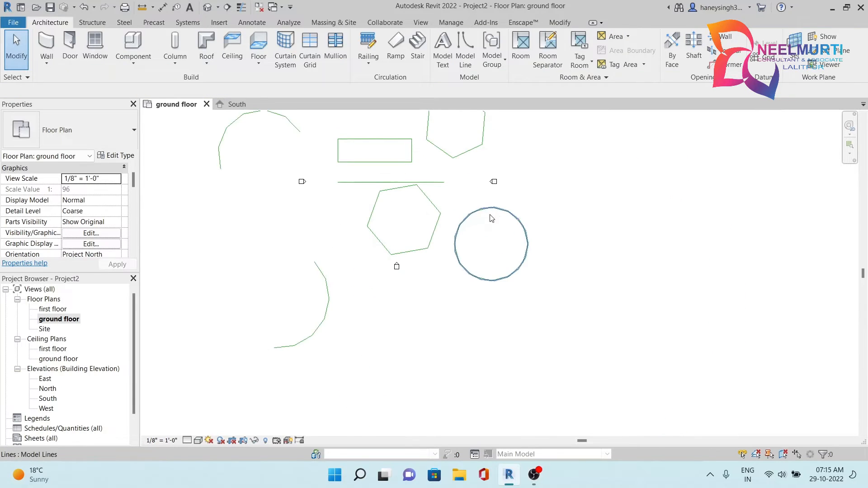
{"action": "left_click_drag", "start_coordinate": [519, 319], "coordinate": [459, 248]}
{"action": "key", "text": "Delete"}
{"action": "left_click_drag", "start_coordinate": [366, 344], "coordinate": [293, 234]}
{"action": "key", "text": "Delete"}
{"action": "left_click_drag", "start_coordinate": [443, 247], "coordinate": [361, 120]}
{"action": "key", "text": "Delete"}
{"action": "middle_click_drag", "start_coordinate": [489, 154], "coordinate": [500, 226]}
{"action": "left_click_drag", "start_coordinate": [508, 214], "coordinate": [456, 150]}
{"action": "key", "text": "Delete"}
{"action": "left_click_drag", "start_coordinate": [463, 330], "coordinate": [408, 287]}
{"action": "key", "text": "Delete"}
{"action": "left_click_drag", "start_coordinate": [370, 247], "coordinate": [252, 151]}
{"action": "key", "text": "Delete"}
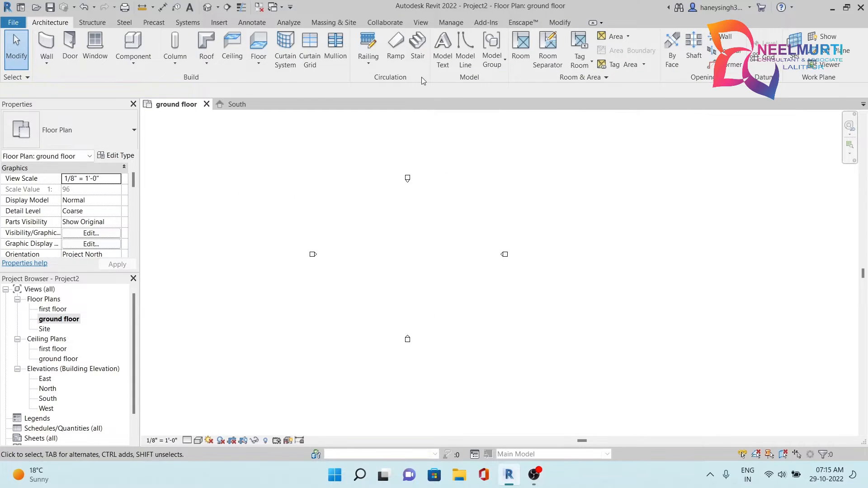
Draw a closed 50' by 50' square with chained model lines between the four elevation markers
{"action": "left_click", "coordinate": [465, 52]}
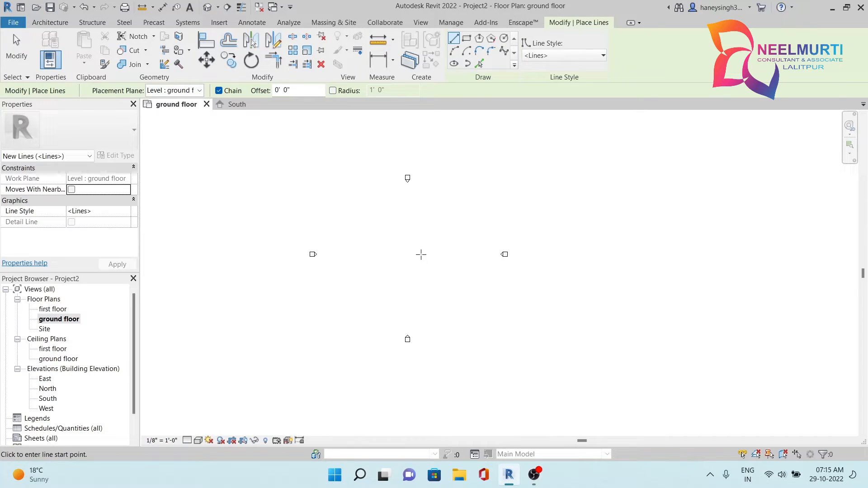
{"action": "left_click", "coordinate": [371, 302]}
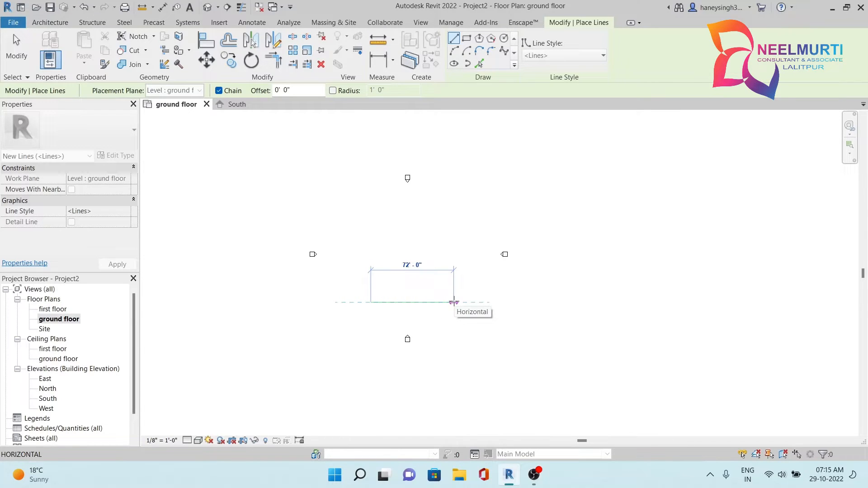
{"action": "type", "text": "50"}
{"action": "key", "text": "Return"}
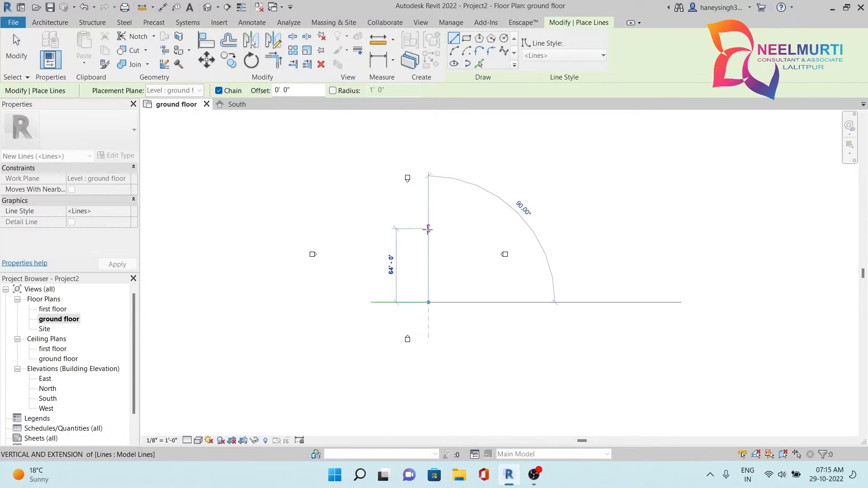
{"action": "type", "text": "50"}
{"action": "key", "text": "Return"}
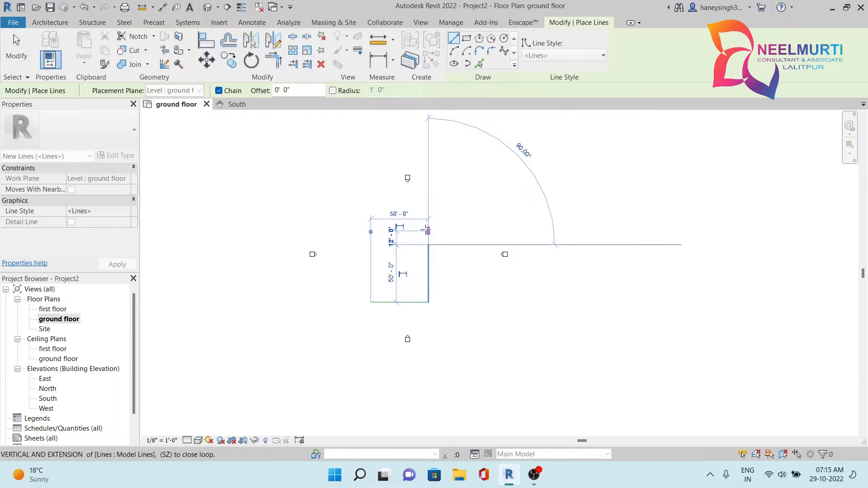
{"action": "left_click", "coordinate": [370, 245]}
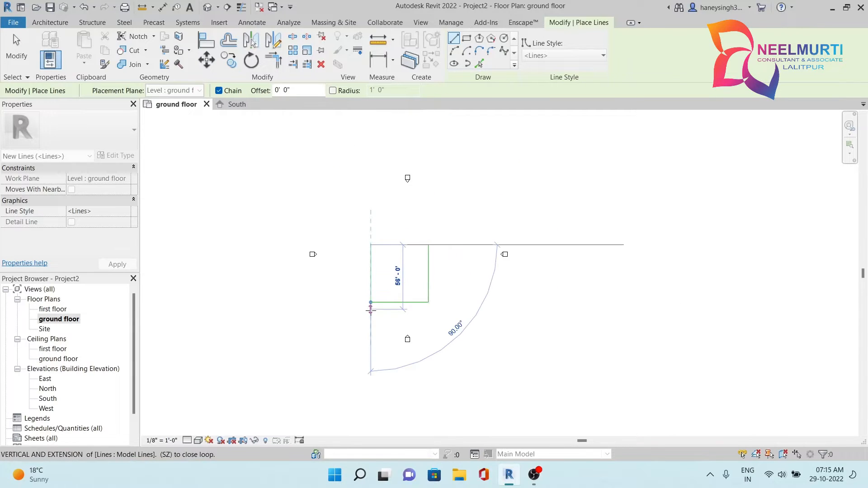
{"action": "left_click", "coordinate": [370, 302]}
{"action": "key", "text": "Escape"}
{"action": "key", "text": "Escape"}
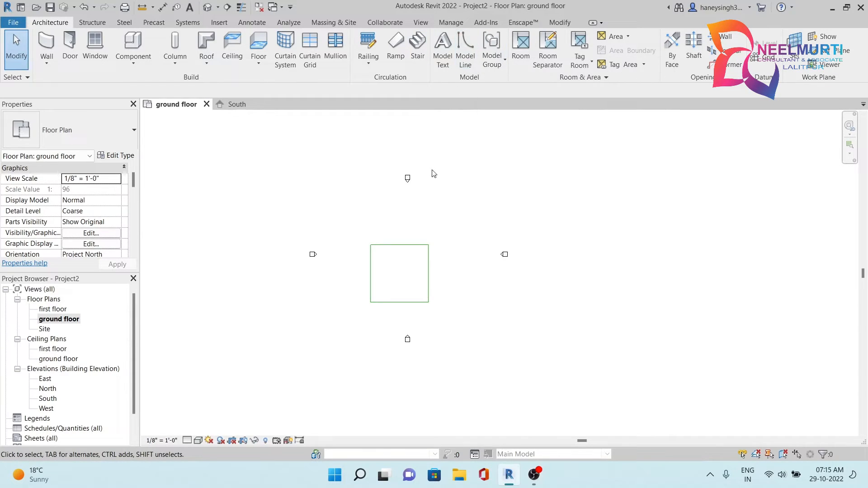
Start the Wall tool and look through the available basic and curtain wall types
{"action": "middle_click_drag", "start_coordinate": [449, 202], "coordinate": [504, 143]}
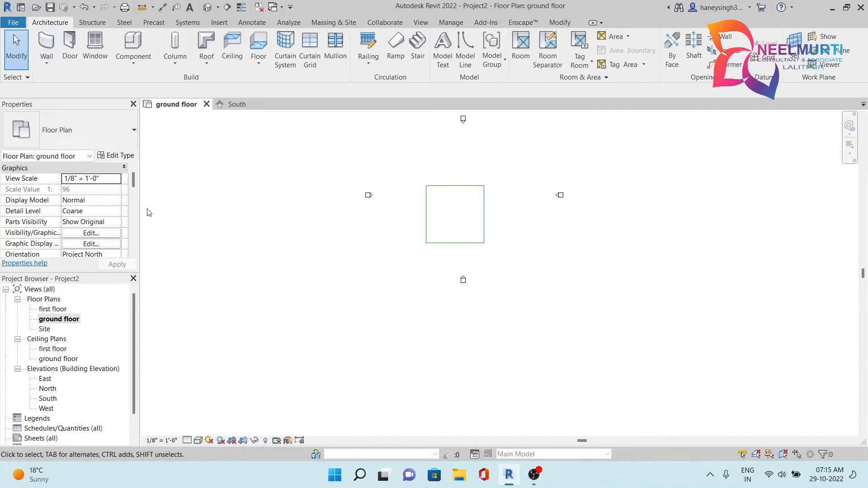
{"action": "left_click", "coordinate": [46, 43]}
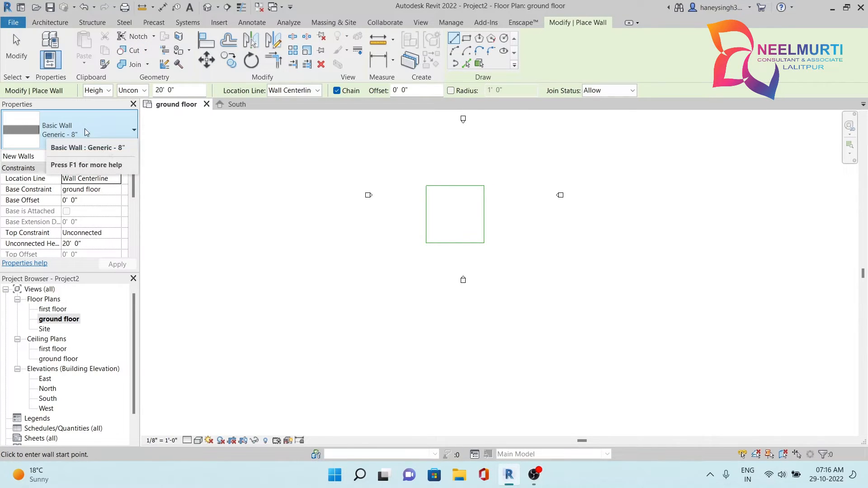
{"action": "left_click", "coordinate": [107, 130]}
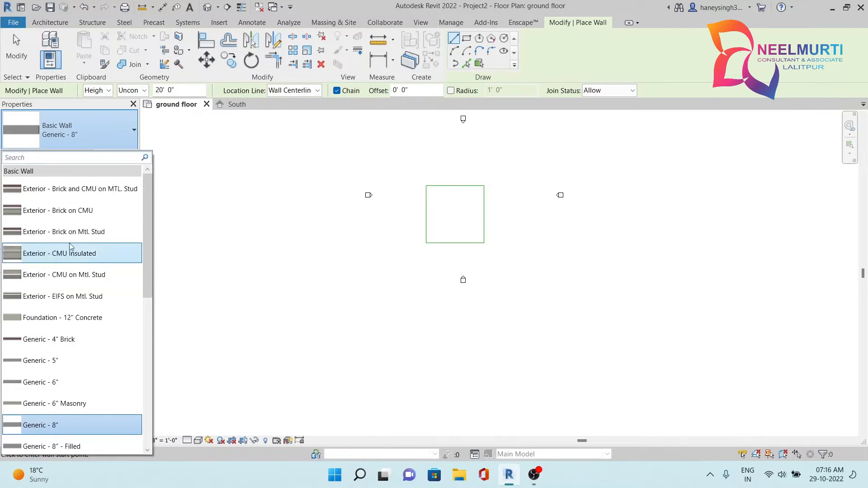
{"action": "scroll", "coordinate": [79, 341], "scroll_direction": "down", "scroll_amount": 2}
{"action": "scroll", "coordinate": [78, 342], "scroll_direction": "down", "scroll_amount": 4}
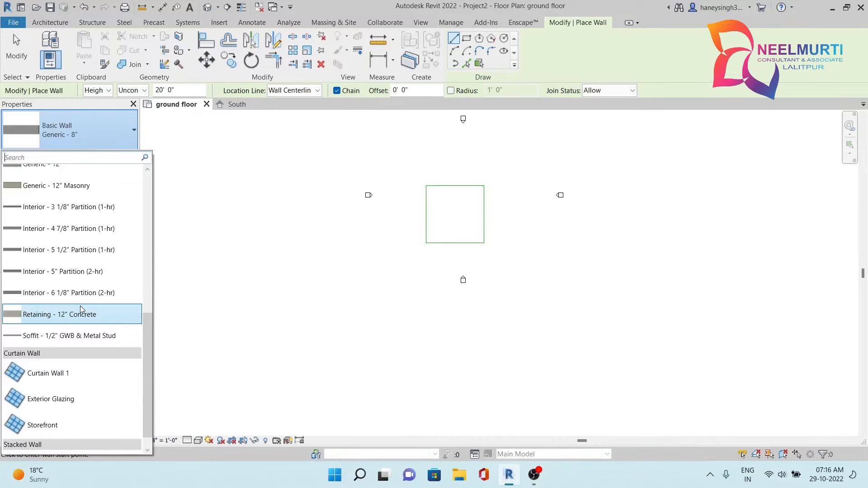
{"action": "scroll", "coordinate": [77, 299], "scroll_direction": "up", "scroll_amount": 6}
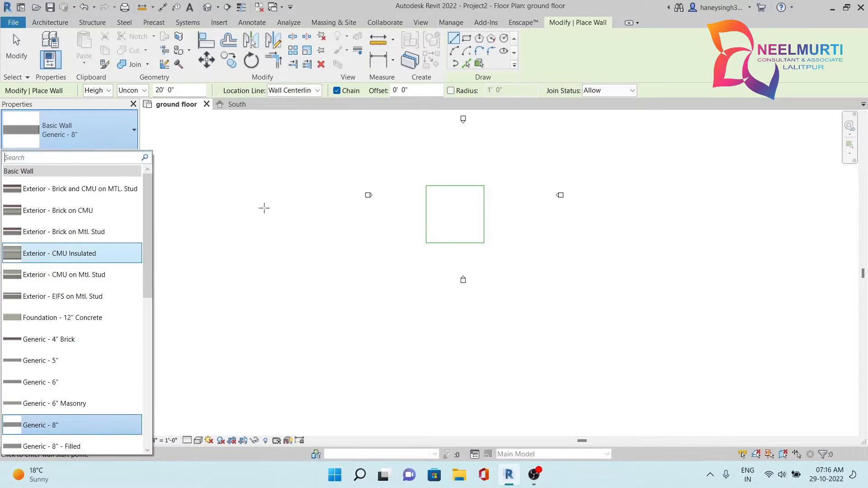
{"action": "left_click", "coordinate": [155, 155]}
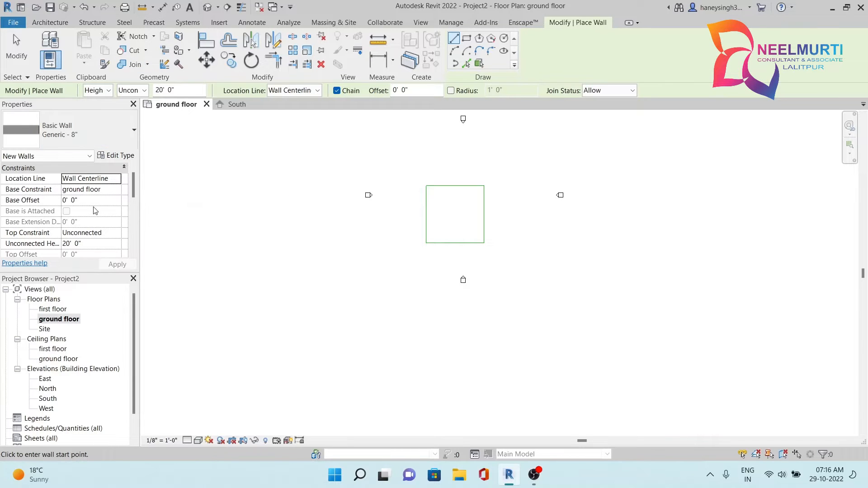
Duplicate the Generic - 8" wall type as wall 9" and select it in the type list
{"action": "left_click", "coordinate": [111, 156]}
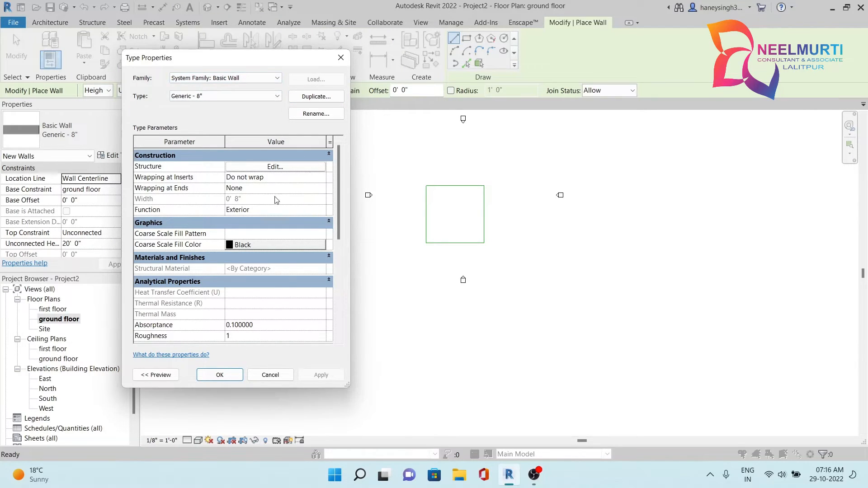
{"action": "left_click", "coordinate": [306, 99]}
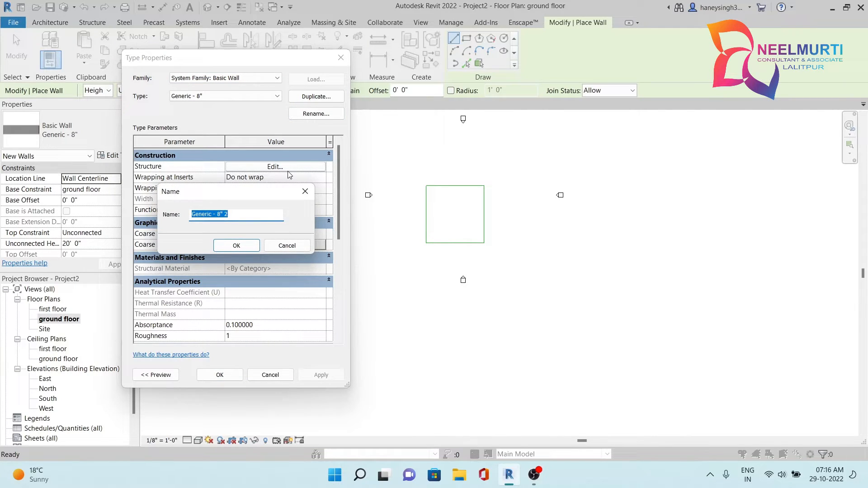
{"action": "type", "text": "wall 9\""}
{"action": "key", "text": "Return"}
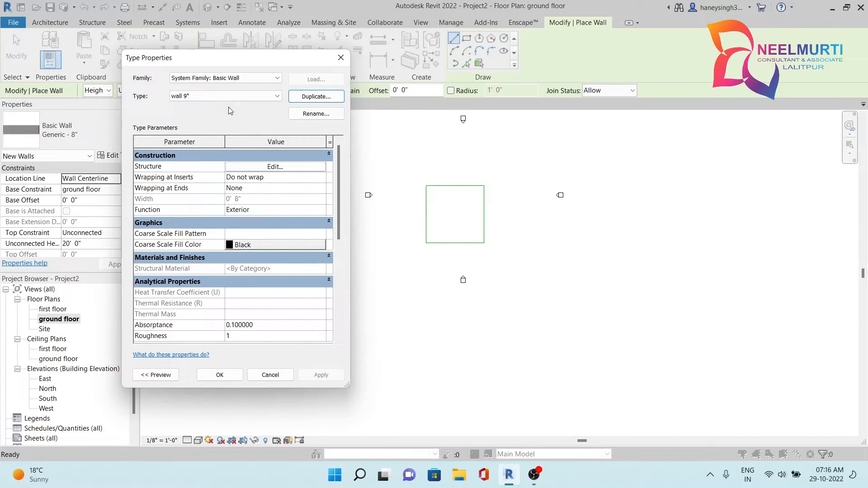
{"action": "left_click", "coordinate": [198, 97]}
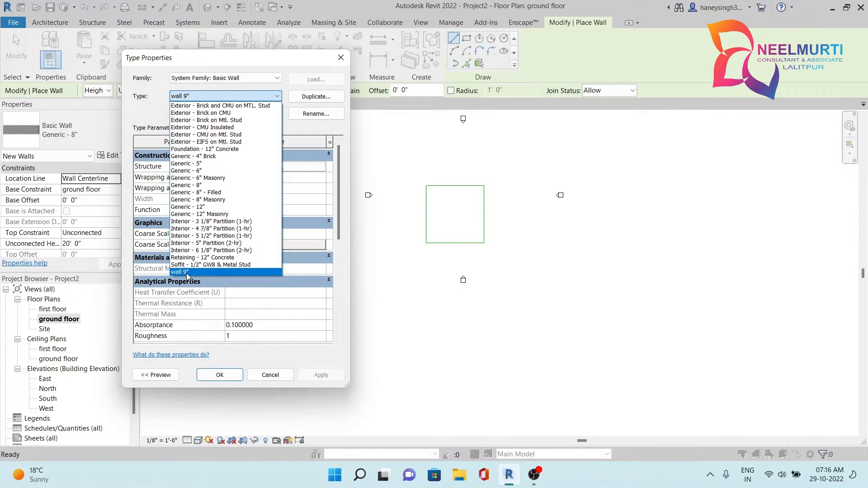
{"action": "left_click", "coordinate": [186, 272]}
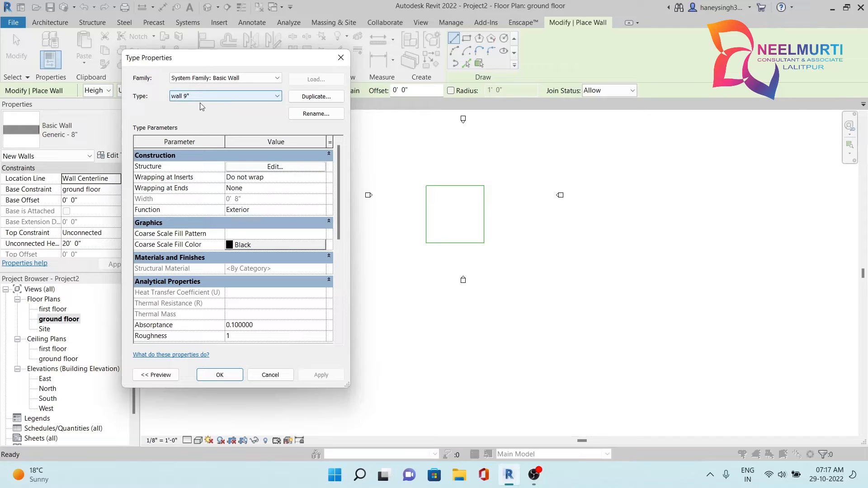
Set the thickness of the structure layer in the wall 9" assembly to 9"
{"action": "left_click", "coordinate": [255, 167]}
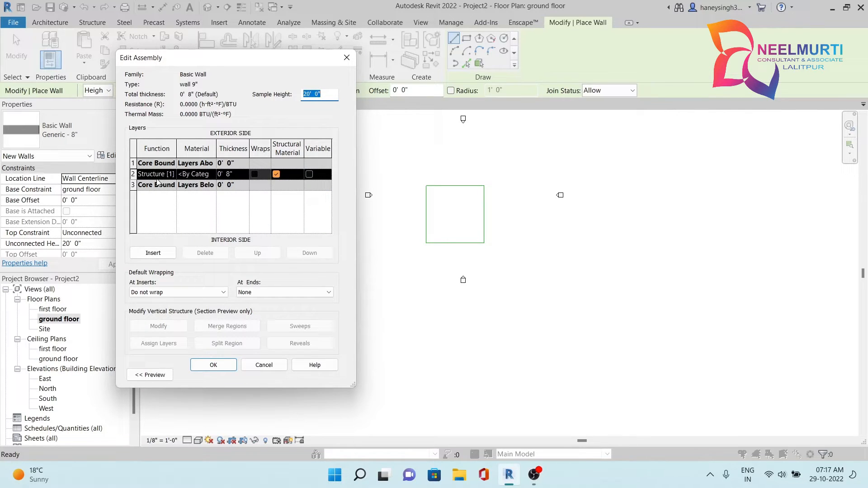
{"action": "left_click", "coordinate": [235, 177]}
{"action": "left_click_drag", "start_coordinate": [235, 175], "coordinate": [214, 173]}
{"action": "type", "text": "9"}
{"action": "left_click", "coordinate": [234, 200]}
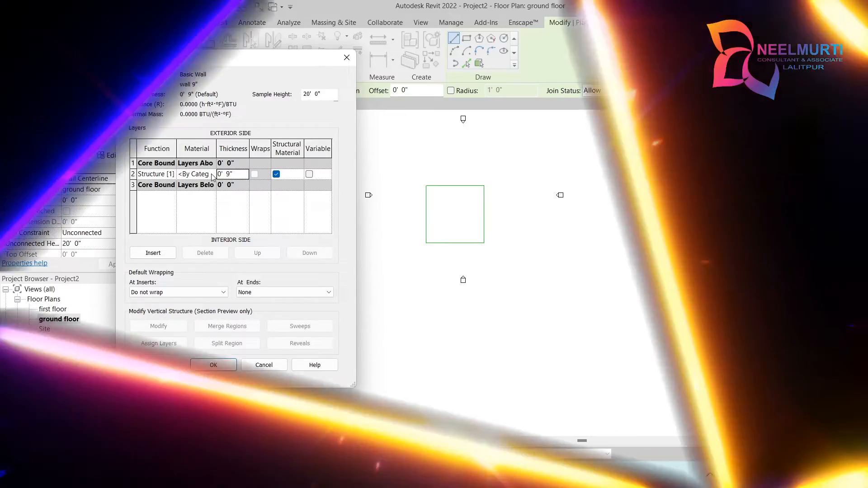
Open the material choices for the structure layer and search them for "maison"
{"action": "left_click", "coordinate": [212, 174]}
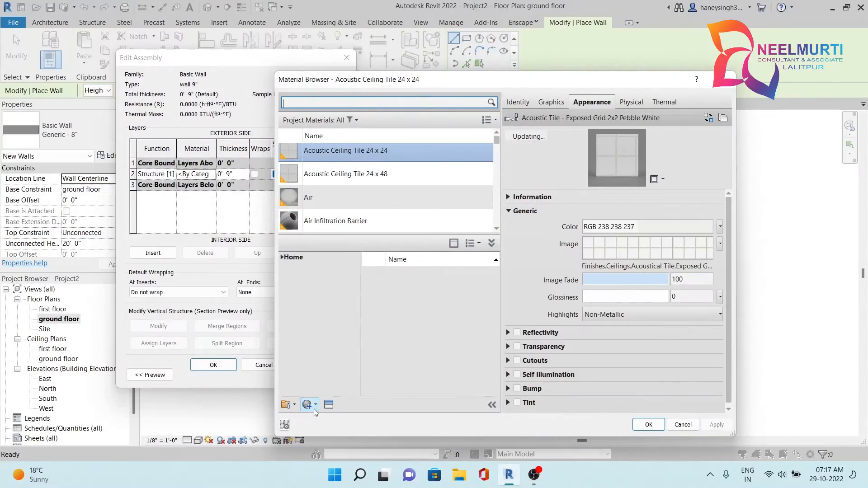
{"action": "left_click", "coordinate": [315, 407]}
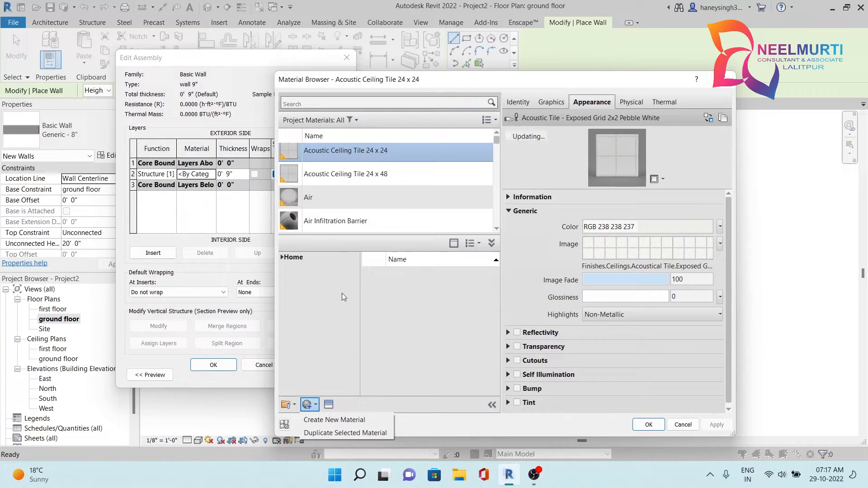
{"action": "left_click", "coordinate": [353, 118]}
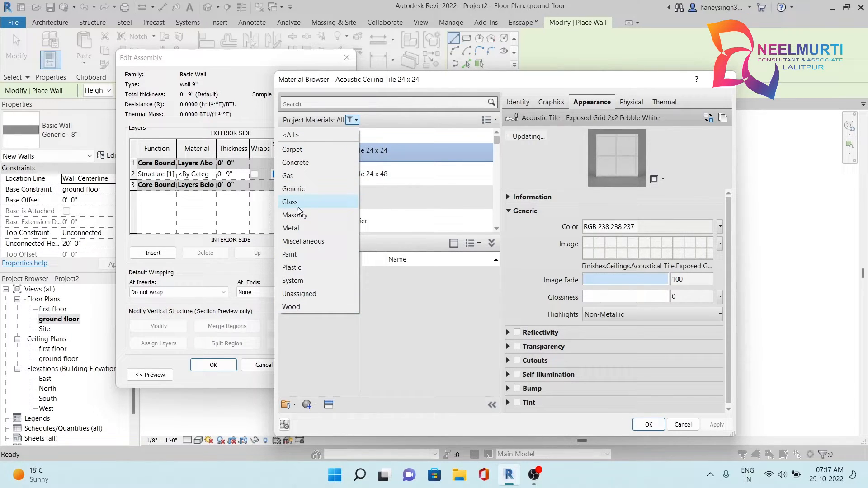
{"action": "left_click", "coordinate": [322, 348]}
{"action": "left_click", "coordinate": [339, 102]}
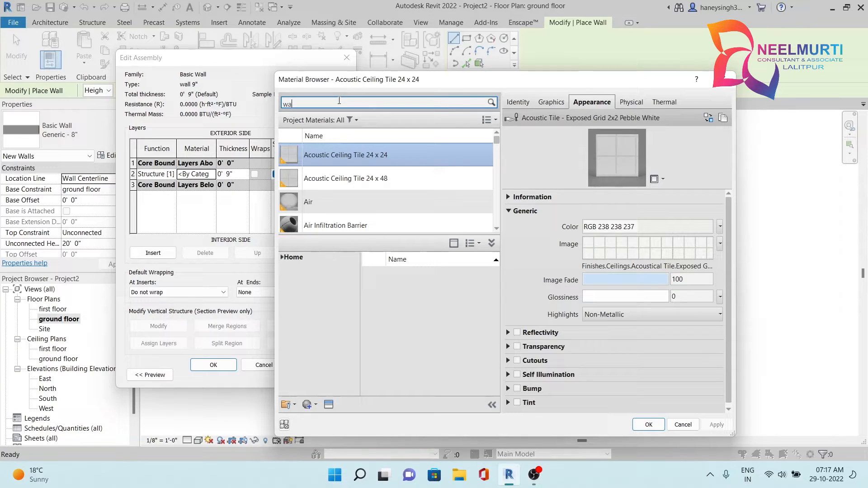
{"action": "key", "text": "BackSpace"}
{"action": "key", "text": "BackSpace"}
{"action": "type", "text": "m"}
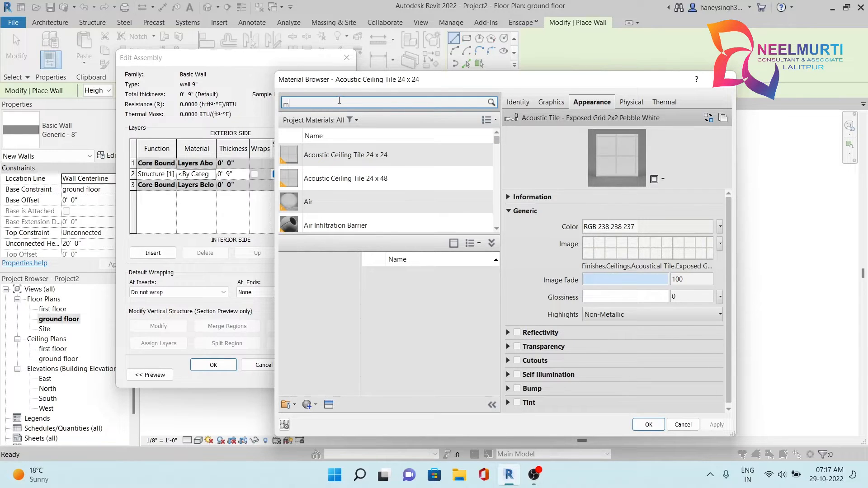
{"action": "type", "text": "aison"}
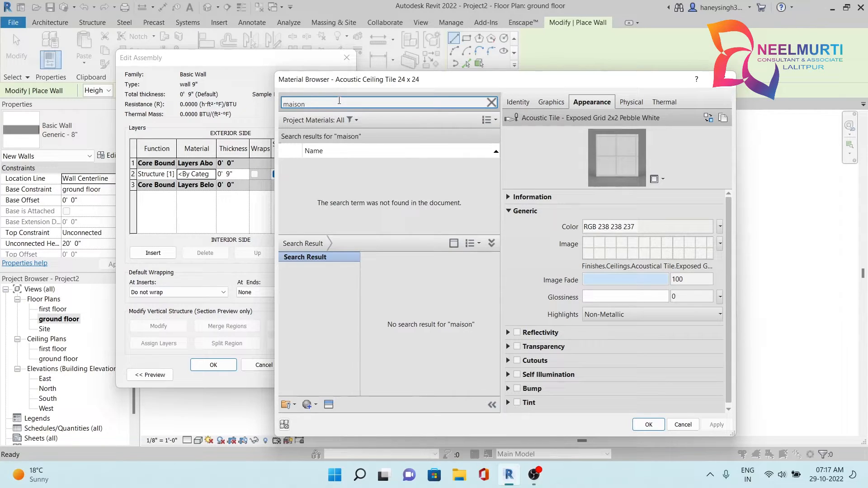
Search the materials for "wall" and look through the matching project and library materials
{"action": "key", "text": "BackSpace"}
{"action": "key", "text": "BackSpace"}
{"action": "key", "text": "BackSpace"}
{"action": "key", "text": "BackSpace"}
{"action": "key", "text": "BackSpace"}
{"action": "type", "text": "wall"}
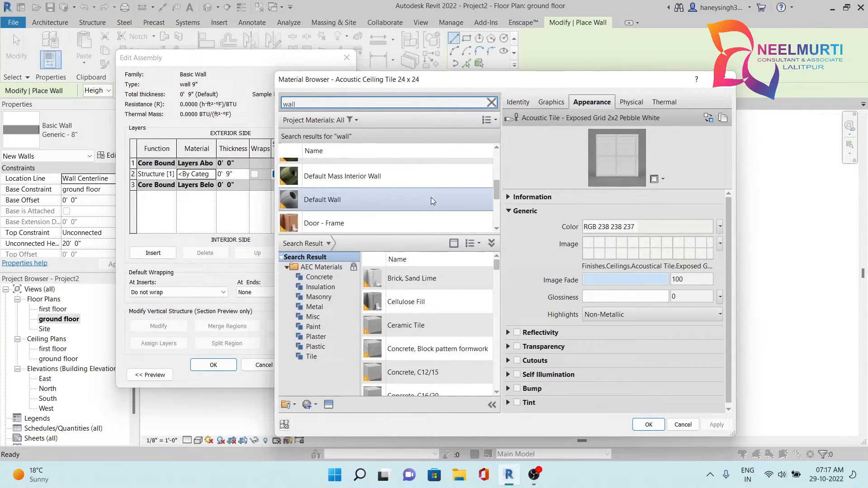
{"action": "scroll", "coordinate": [441, 217], "scroll_direction": "down", "scroll_amount": 1}
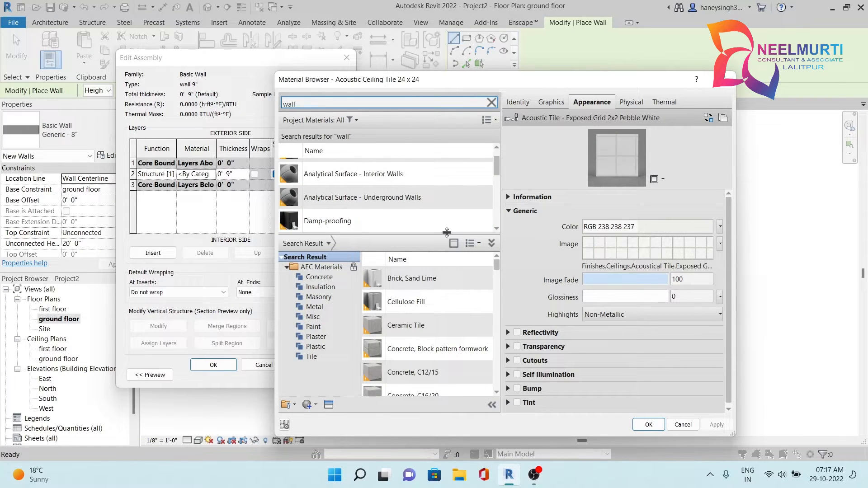
{"action": "left_click_drag", "start_coordinate": [448, 235], "coordinate": [446, 290]}
{"action": "scroll", "coordinate": [415, 209], "scroll_direction": "down", "scroll_amount": 3}
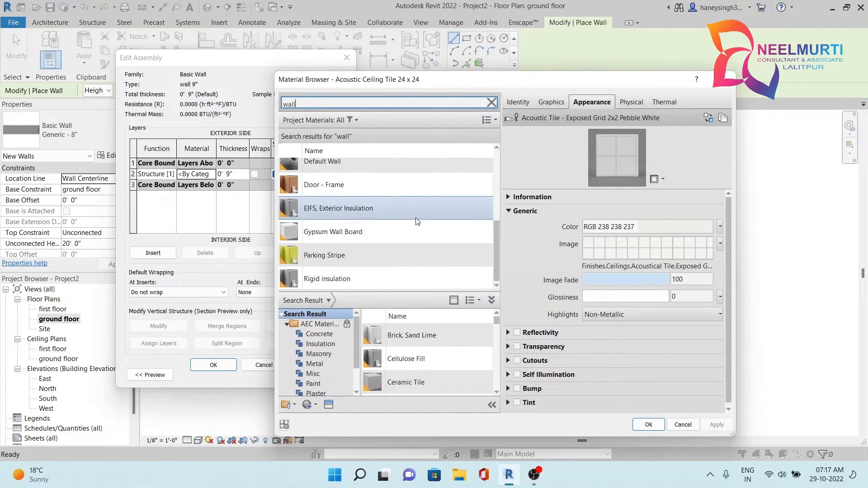
{"action": "left_click_drag", "start_coordinate": [496, 267], "coordinate": [496, 192]}
{"action": "scroll", "coordinate": [428, 336], "scroll_direction": "down", "scroll_amount": 1}
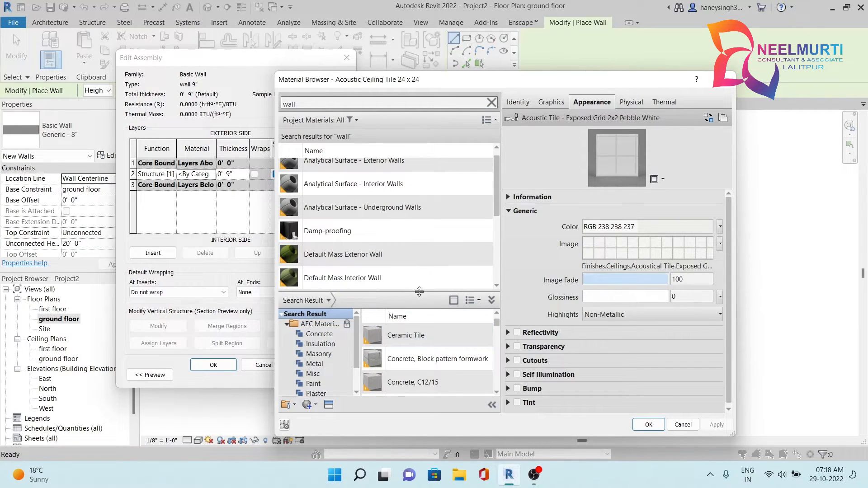
{"action": "left_click_drag", "start_coordinate": [411, 291], "coordinate": [413, 230]}
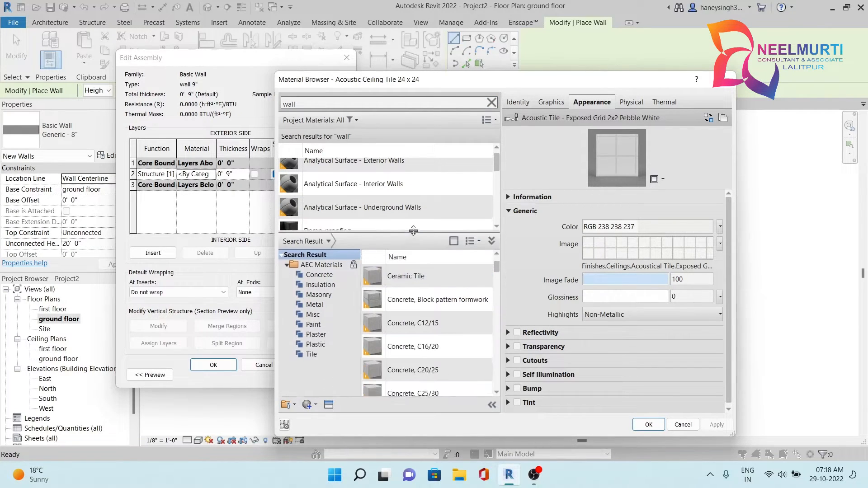
Assign the AEC library's Masonry material to the structure layer, with Use Render Appearance enabled for its shading
{"action": "left_click", "coordinate": [332, 292]}
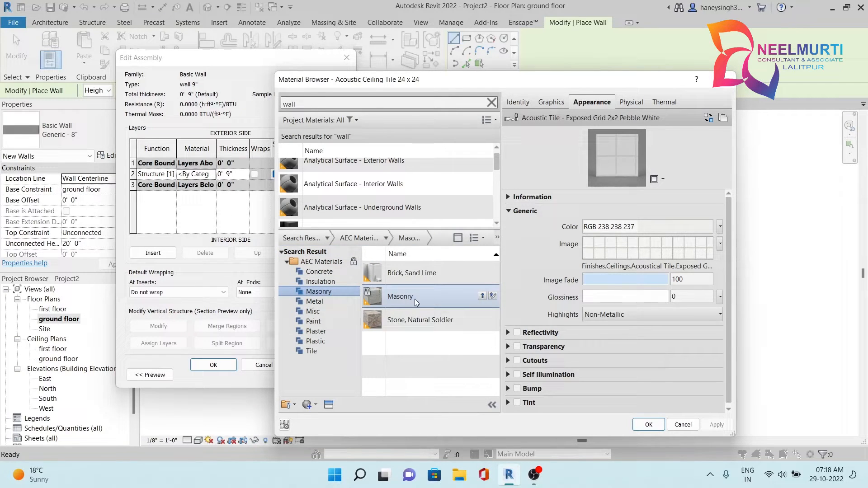
{"action": "left_click", "coordinate": [482, 296]}
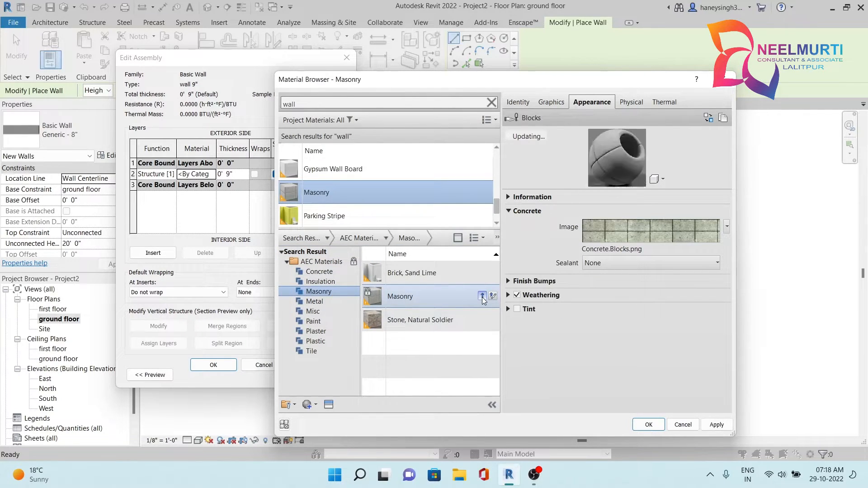
{"action": "left_click", "coordinate": [552, 103]}
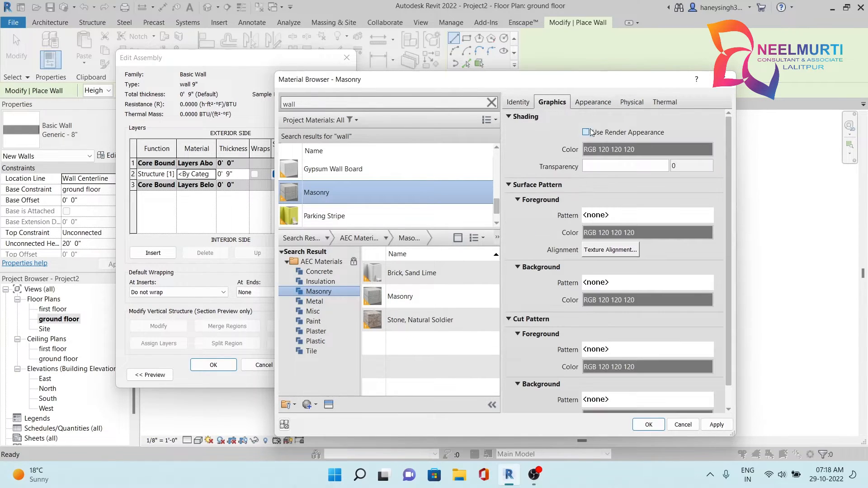
{"action": "left_click", "coordinate": [596, 104]}
{"action": "left_click", "coordinate": [551, 104]}
{"action": "left_click", "coordinate": [586, 132]}
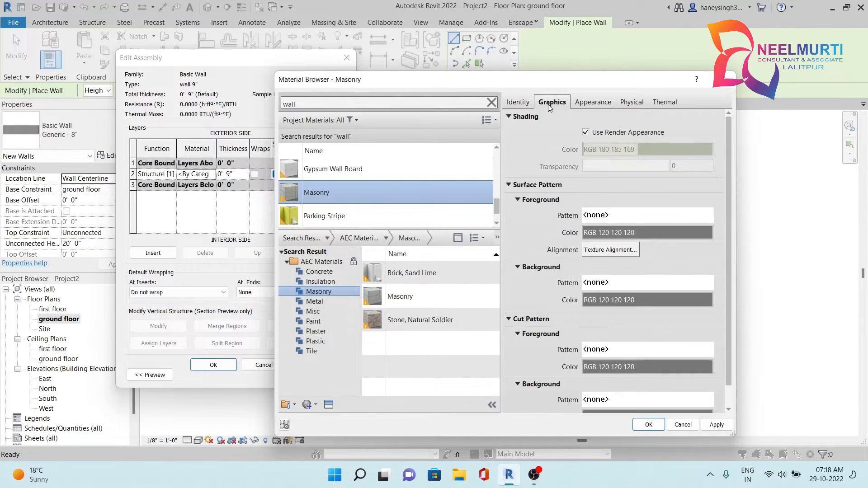
{"action": "left_click", "coordinate": [593, 105]}
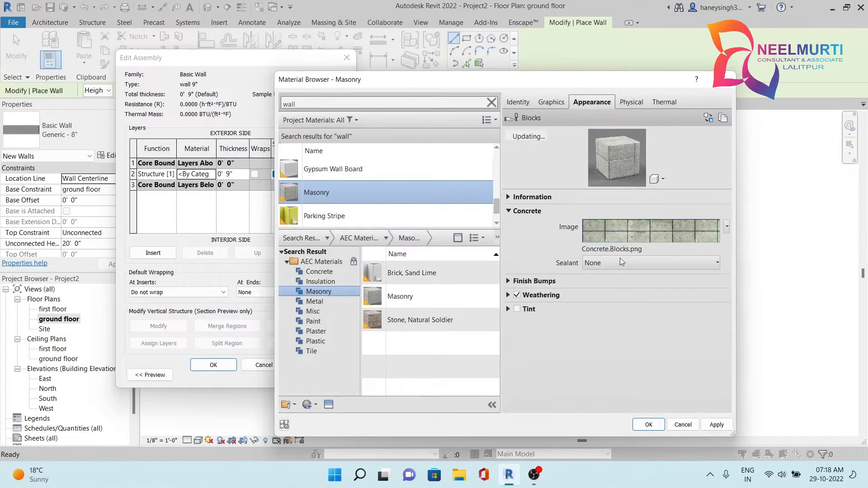
{"action": "left_click", "coordinate": [649, 425]}
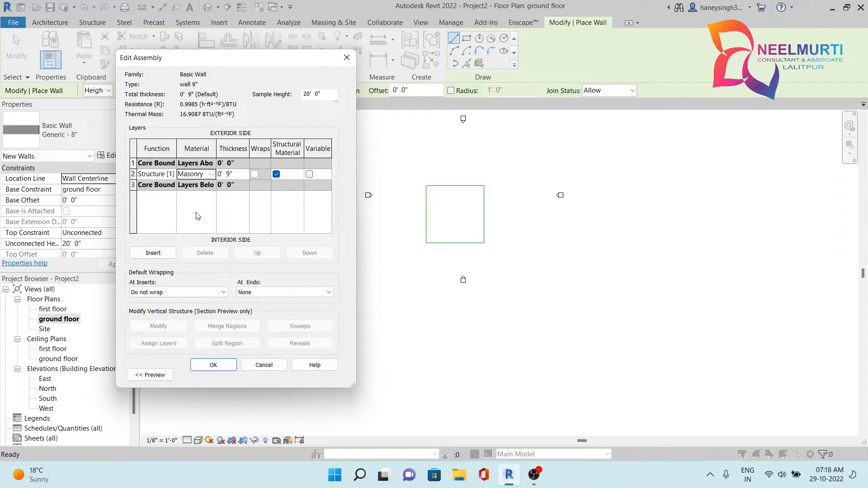
Insert a layer above the masonry layer in the wall 9" assembly and create a new material for it
{"action": "left_click", "coordinate": [154, 251]}
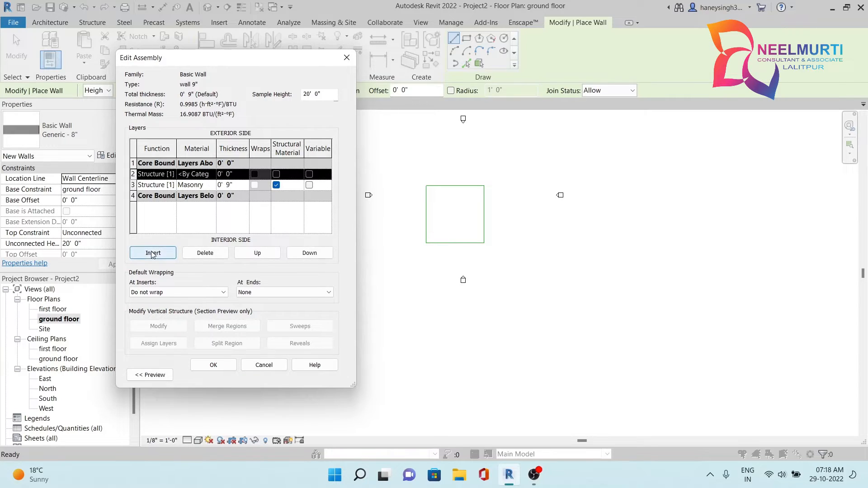
{"action": "left_click", "coordinate": [210, 175]}
{"action": "left_click", "coordinate": [213, 174]}
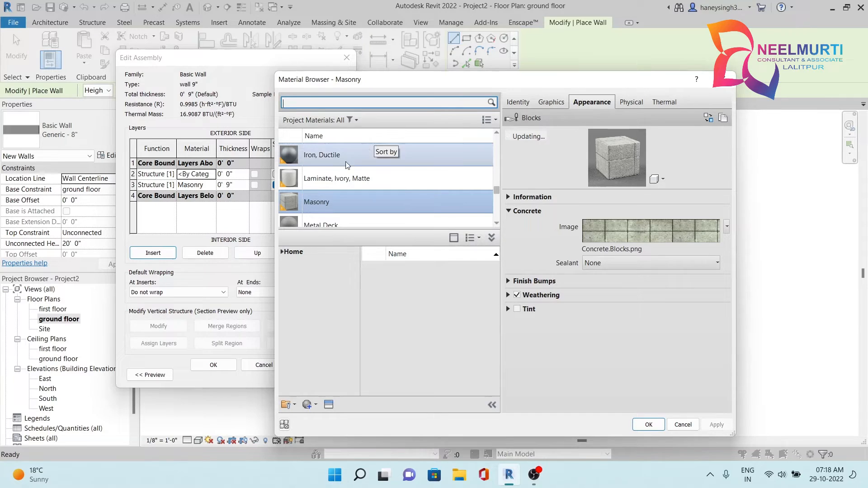
{"action": "scroll", "coordinate": [359, 195], "scroll_direction": "down", "scroll_amount": 1}
{"action": "left_click", "coordinate": [315, 405]}
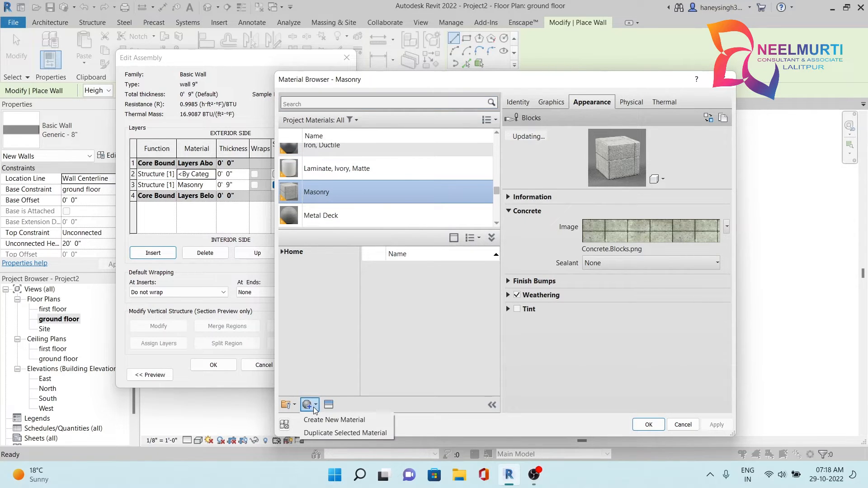
{"action": "left_click", "coordinate": [333, 420]}
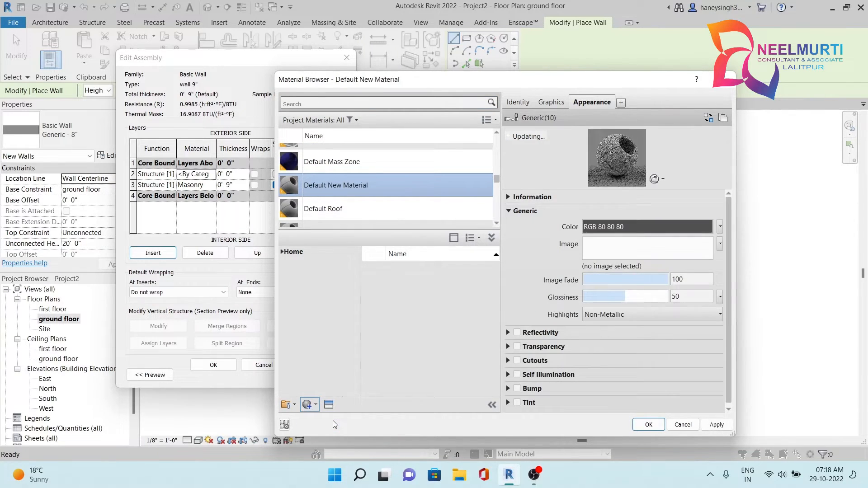
Enable Use Render Appearance for the new material, set its appearance color to RGB 255 255 128, and assign it to the inserted layer
{"action": "left_click", "coordinate": [556, 102]}
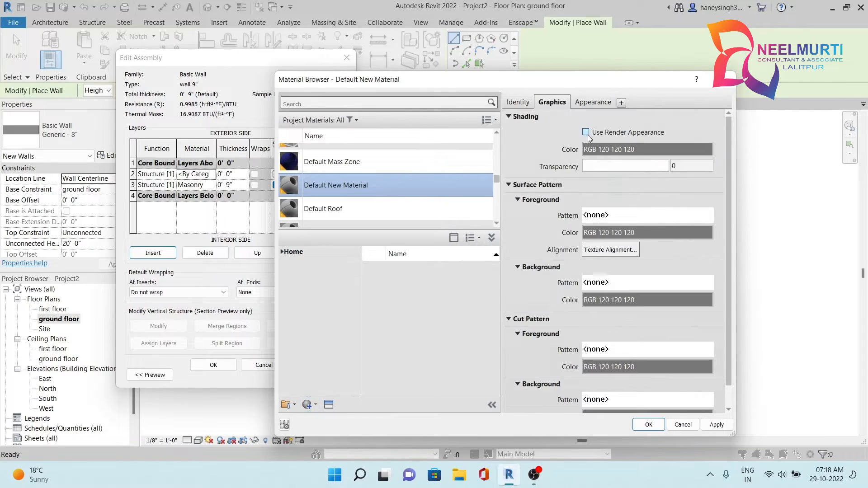
{"action": "left_click", "coordinate": [586, 132]}
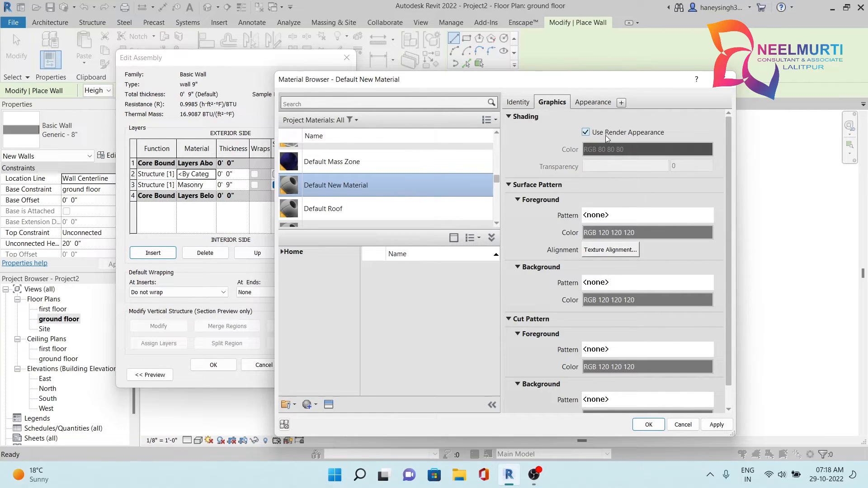
{"action": "left_click", "coordinate": [588, 104]}
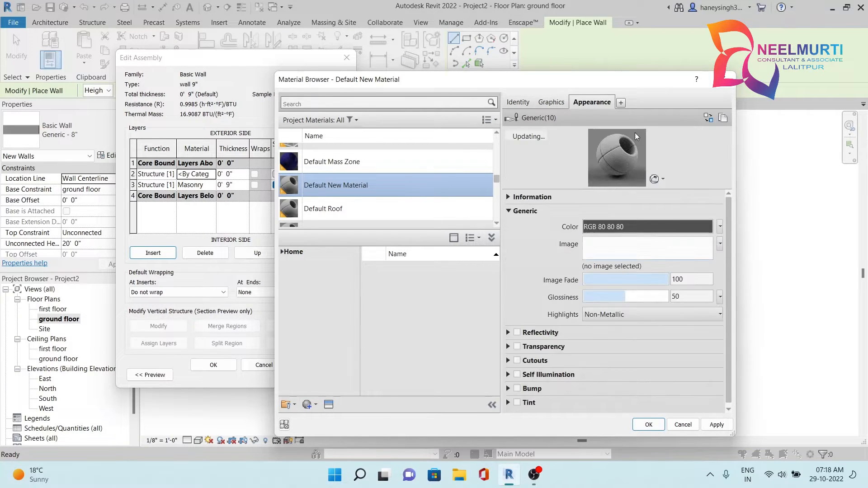
{"action": "left_click", "coordinate": [618, 228]}
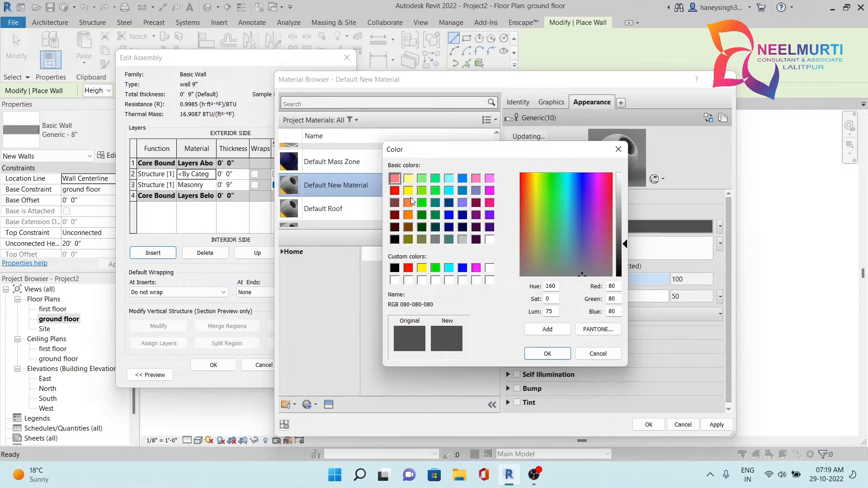
{"action": "left_click", "coordinate": [408, 179]}
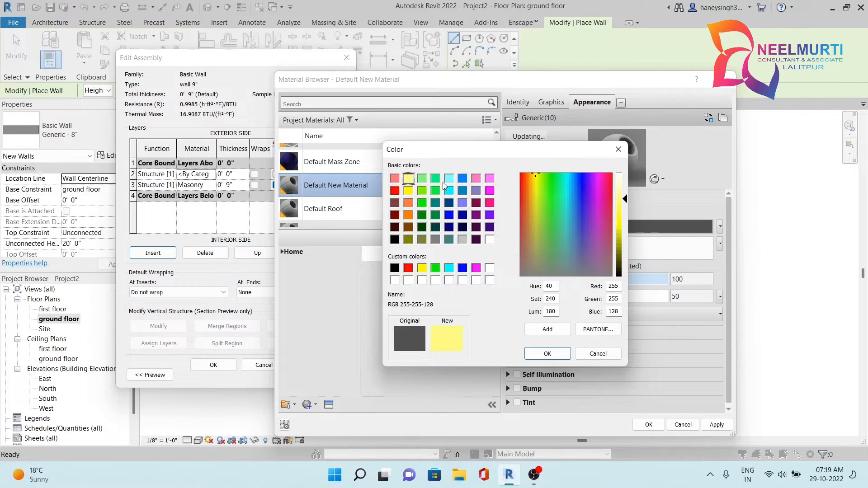
{"action": "left_click", "coordinate": [552, 354]}
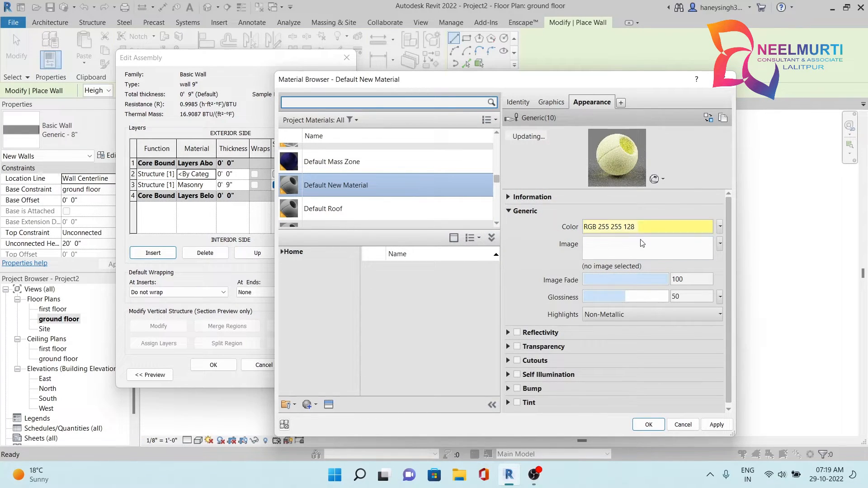
{"action": "left_click", "coordinate": [651, 425]}
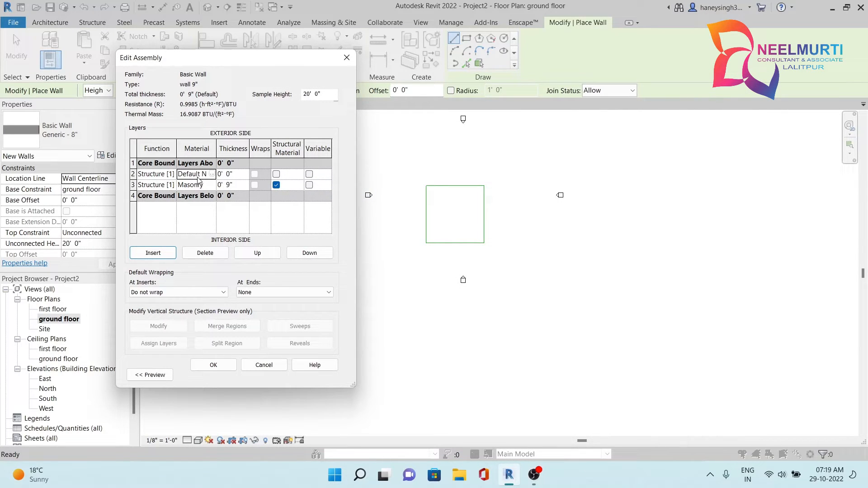
{"action": "left_click", "coordinate": [171, 256]}
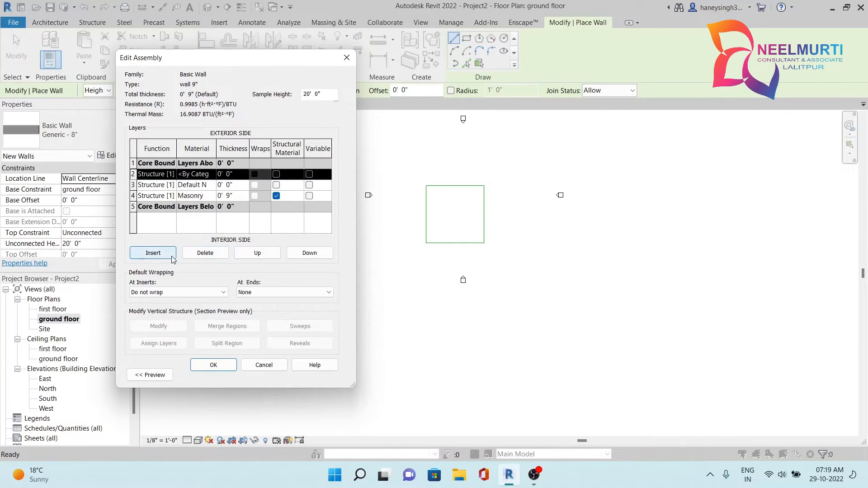
{"action": "left_click", "coordinate": [309, 253]}
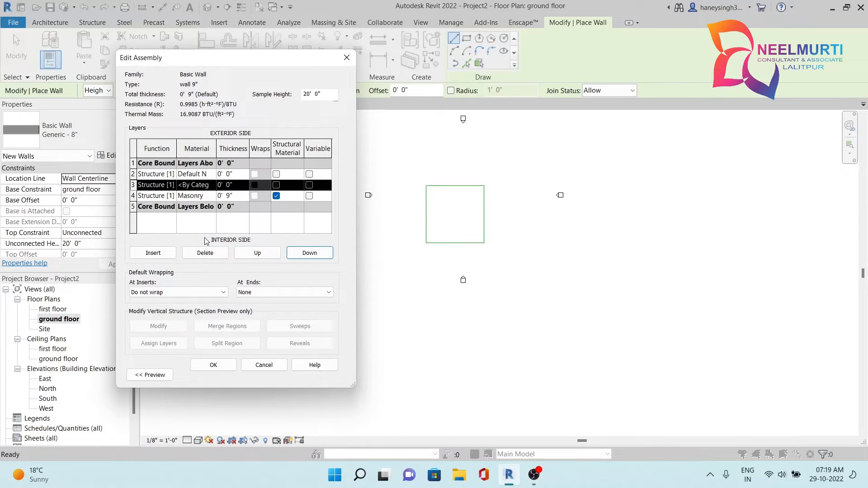
{"action": "left_click", "coordinate": [205, 252]}
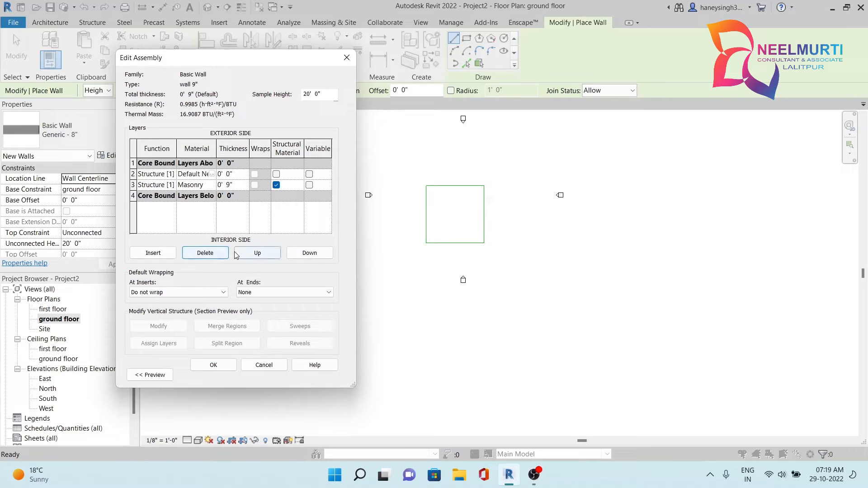
Move the yellow-material layer outside the core boundary on the exterior side and set its thickness to 5mm
{"action": "left_click", "coordinate": [252, 254]}
{"action": "left_click", "coordinate": [241, 165]}
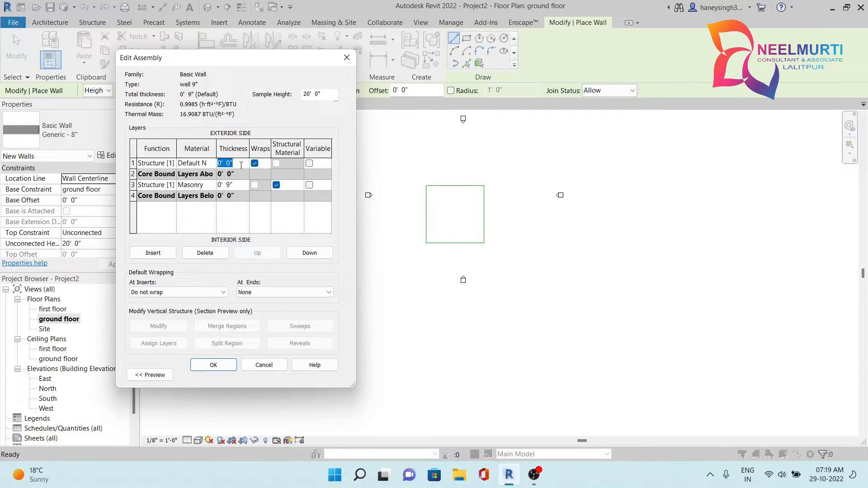
{"action": "type", "text": "5"}
{"action": "left_click_drag", "start_coordinate": [233, 165], "coordinate": [153, 164]}
{"action": "type", "text": "5mm"}
{"action": "key", "text": "Tab"}
Insert another layer outside the core boundary on the interior side and create a new material for it
{"action": "left_click", "coordinate": [153, 252]}
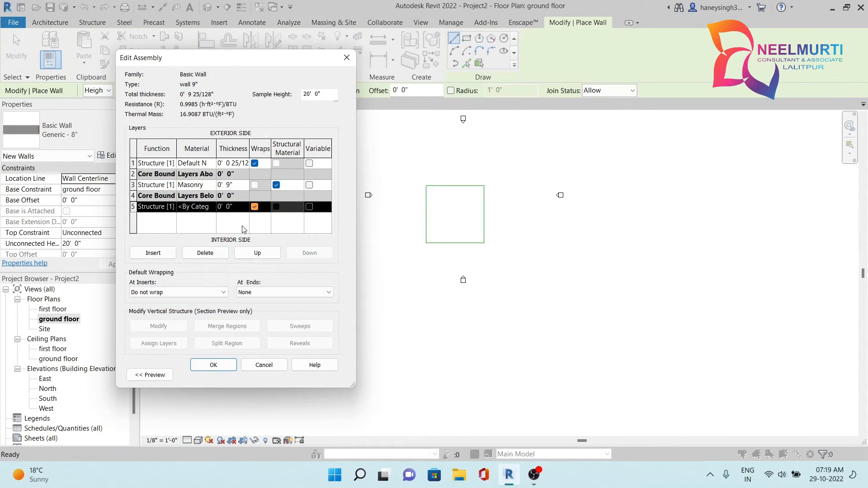
{"action": "left_click", "coordinate": [210, 209]}
{"action": "left_click", "coordinate": [212, 206]}
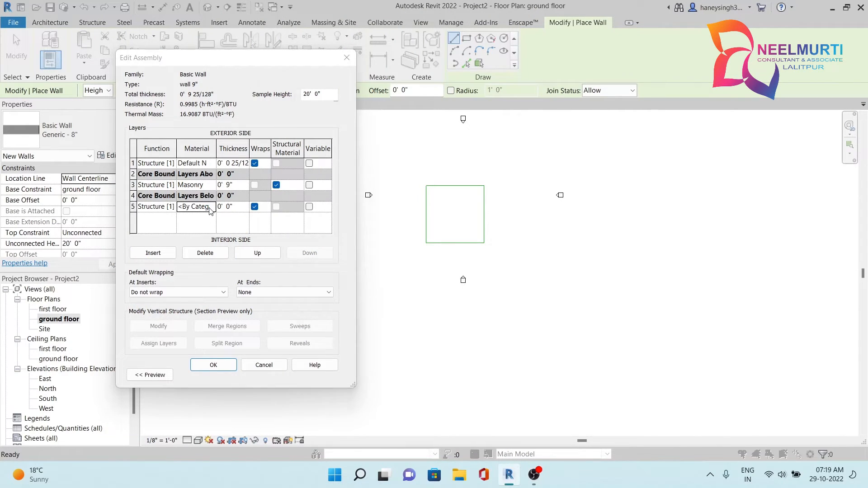
{"action": "left_click", "coordinate": [315, 405]}
{"action": "left_click", "coordinate": [339, 411]}
Set the second new material's appearance color to red and assign it to the interior layer
{"action": "left_click", "coordinate": [551, 102]}
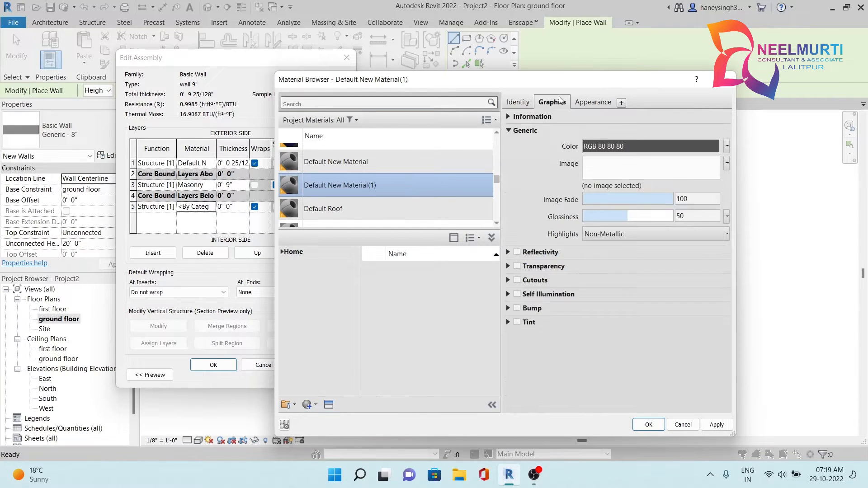
{"action": "left_click", "coordinate": [591, 103]}
{"action": "left_click", "coordinate": [606, 226]}
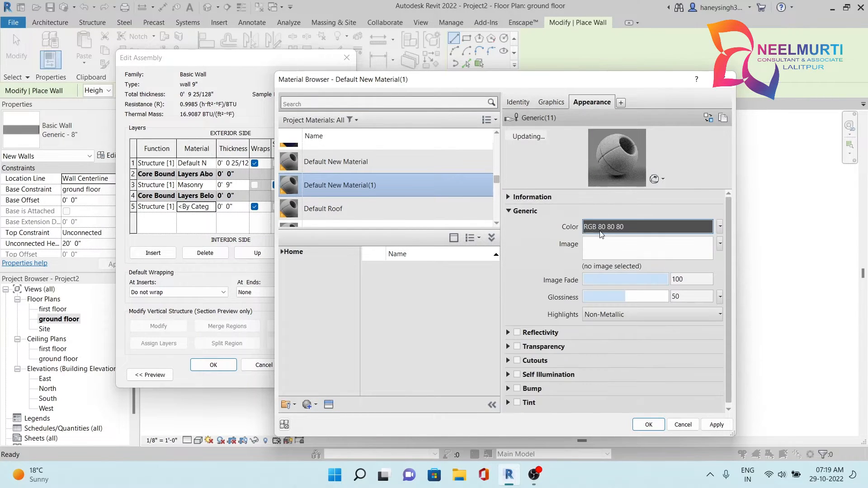
{"action": "left_click", "coordinate": [395, 190]}
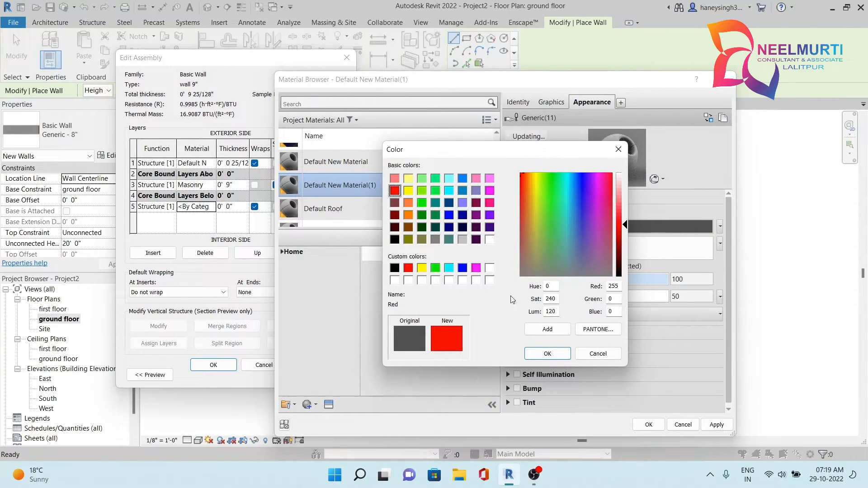
{"action": "left_click", "coordinate": [547, 354]}
{"action": "left_click", "coordinate": [637, 422]}
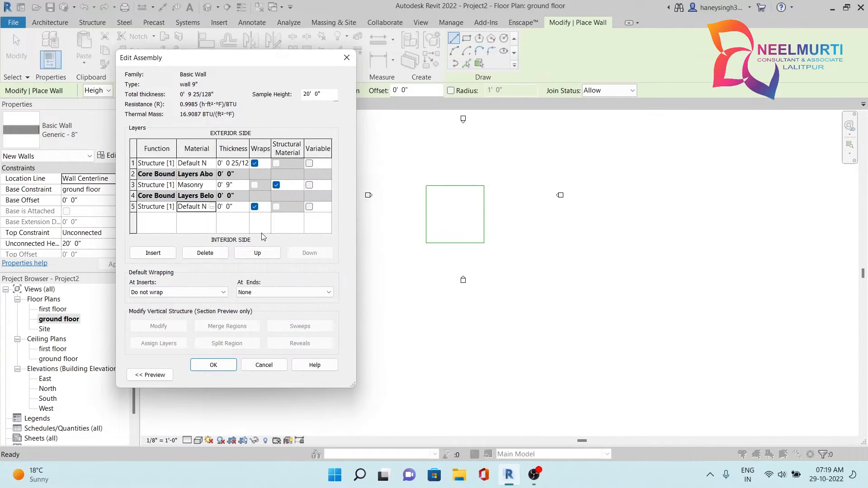
Set the interior layer's thickness to 5mm and accept the assembly and type properties of wall 9"
{"action": "left_click", "coordinate": [241, 208]}
{"action": "type", "text": "5mm"}
{"action": "left_click", "coordinate": [183, 227]}
{"action": "left_click", "coordinate": [214, 365]}
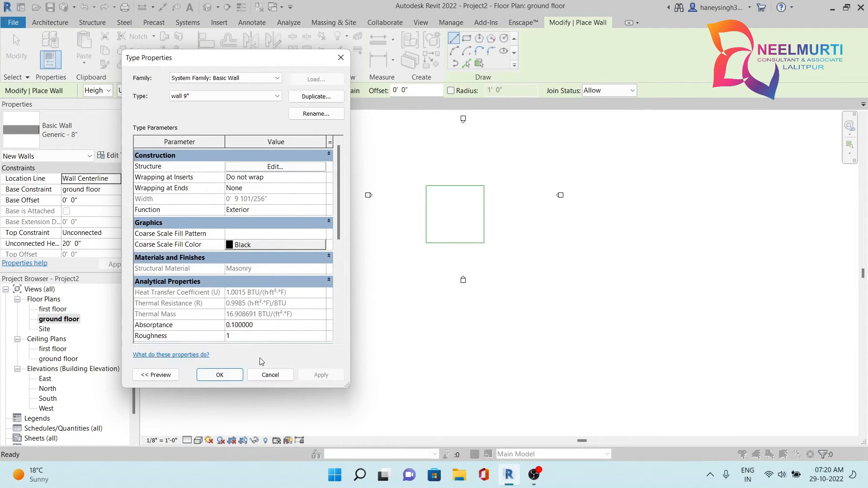
{"action": "left_click", "coordinate": [218, 366]}
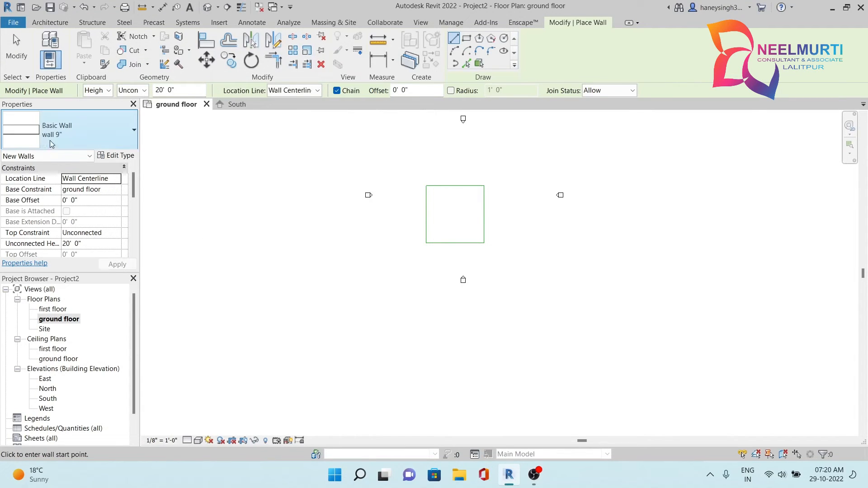
Draw a slanted trial wall of type wall 9" beside the plot on the ground floor and open it in the default 3D view
{"action": "left_click", "coordinate": [252, 224]}
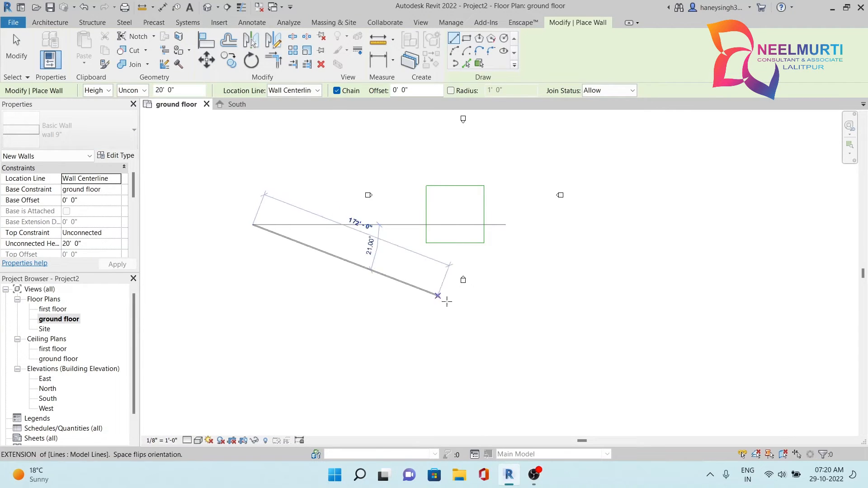
{"action": "left_click", "coordinate": [418, 305]}
{"action": "left_click", "coordinate": [209, 7]}
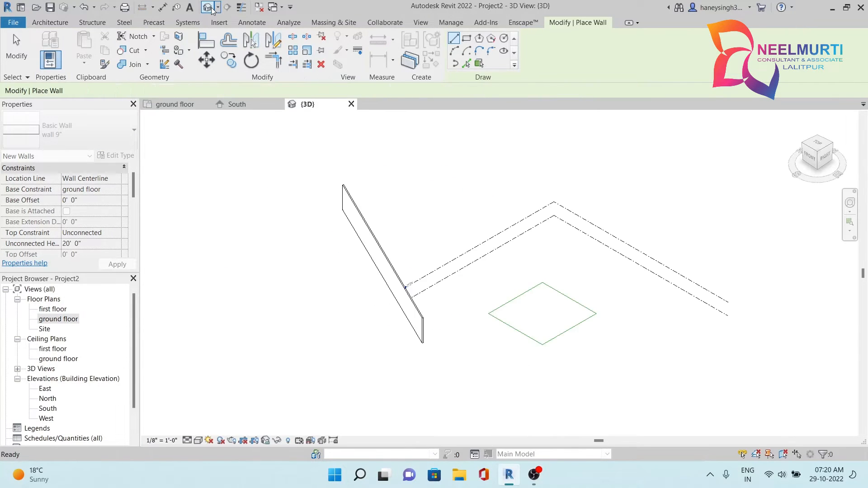
{"action": "scroll", "coordinate": [432, 285], "scroll_direction": "up", "scroll_amount": 3}
{"action": "key", "text": "Escape"}
{"action": "key", "text": "Escape"}
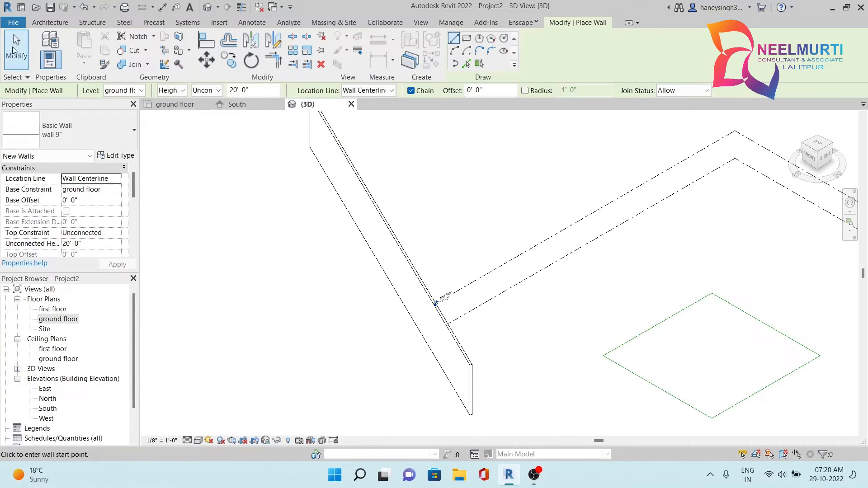
Change the 3D view's visual style to one that shows the wall's material colors
{"action": "scroll", "coordinate": [401, 205], "scroll_direction": "up", "scroll_amount": 5}
{"action": "scroll", "coordinate": [392, 298], "scroll_direction": "down", "scroll_amount": 5}
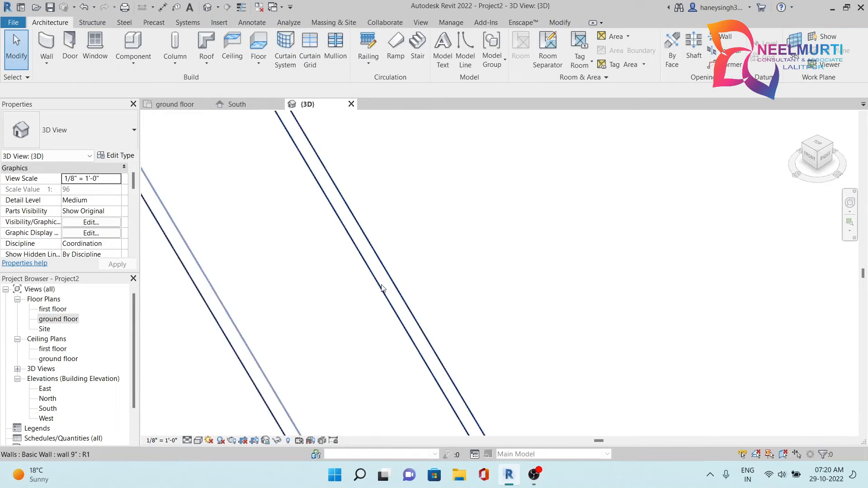
{"action": "left_click", "coordinate": [814, 158]}
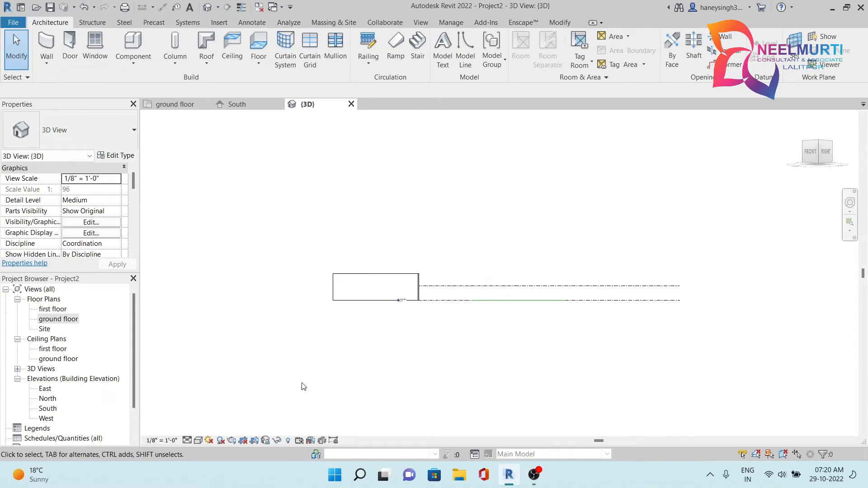
{"action": "left_click", "coordinate": [198, 440]}
{"action": "left_click", "coordinate": [215, 428]}
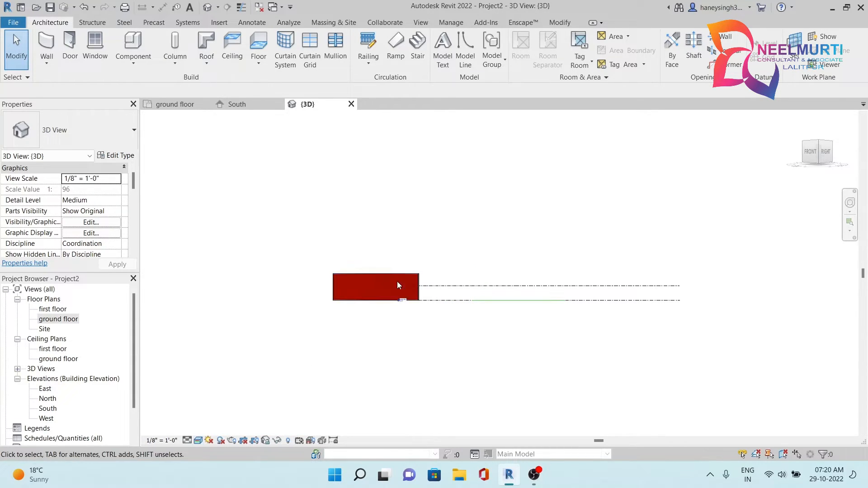
Check the trial wall's faces, delete the wall, and return to the ground floor plan
{"action": "scroll", "coordinate": [389, 281], "scroll_direction": "up", "scroll_amount": 4}
{"action": "mouse_move", "coordinate": [817, 158]}
{"action": "left_mouse_down"}
{"action": "mouse_move", "coordinate": [803, 190]}
{"action": "mouse_move", "coordinate": [624, 172]}
{"action": "left_mouse_up"}
{"action": "middle_click_drag", "start_coordinate": [655, 171], "coordinate": [762, 171], "text": "shift"}
{"action": "left_click", "coordinate": [372, 237]}
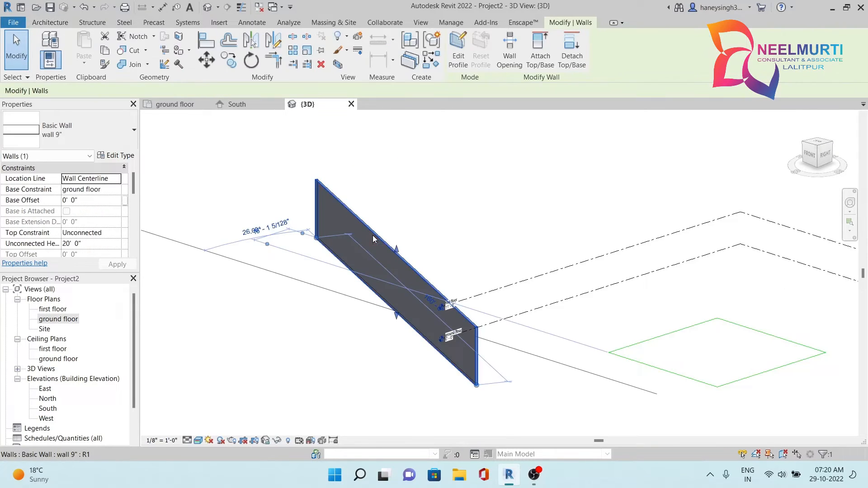
{"action": "key", "text": "Delete"}
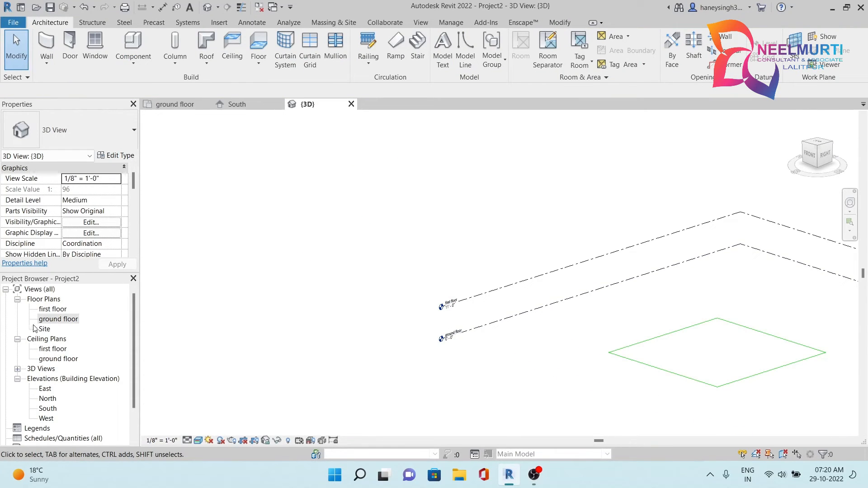
{"action": "double_click", "coordinate": [58, 319]}
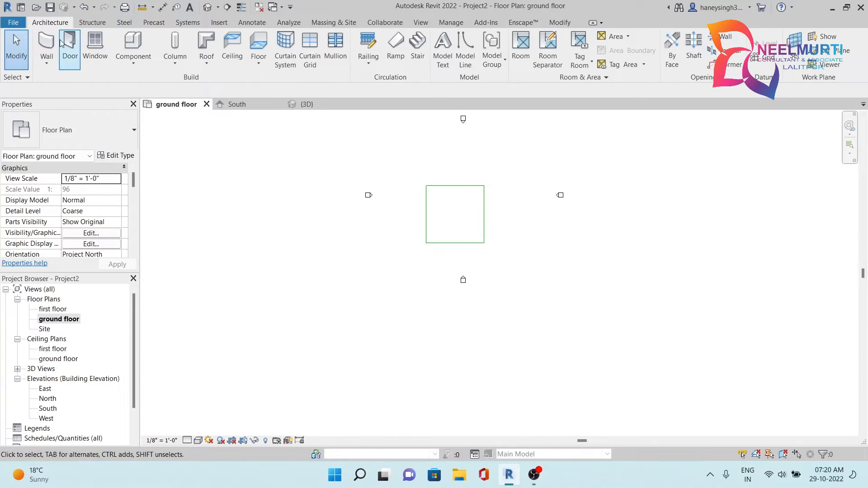
Start placing walls of type wall 9" on the ground floor, extending downward with an unconnected depth of 5'
{"action": "left_click", "coordinate": [47, 45]}
{"action": "left_click", "coordinate": [79, 136]}
{"action": "left_click", "coordinate": [79, 136]}
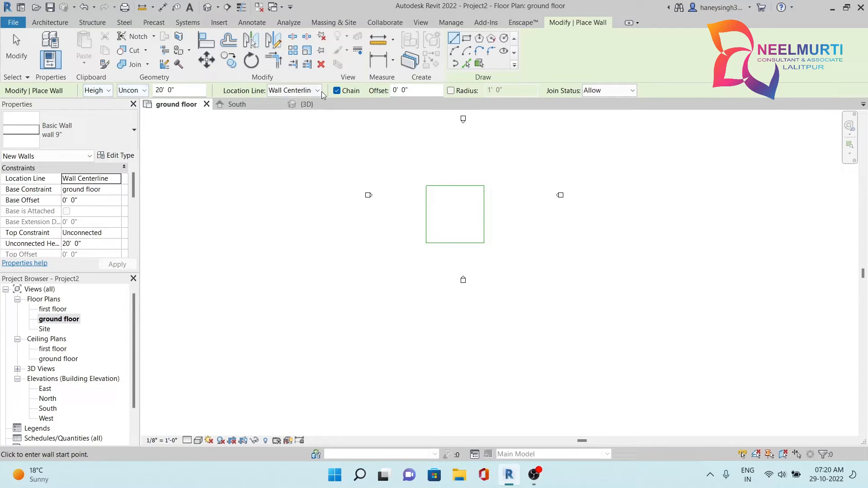
{"action": "middle_click_drag", "start_coordinate": [224, 198], "coordinate": [313, 227]}
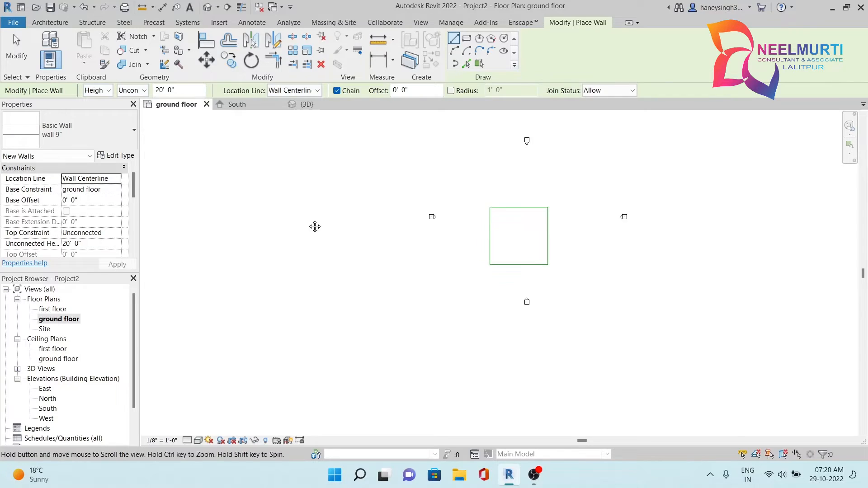
{"action": "left_click", "coordinate": [99, 92]}
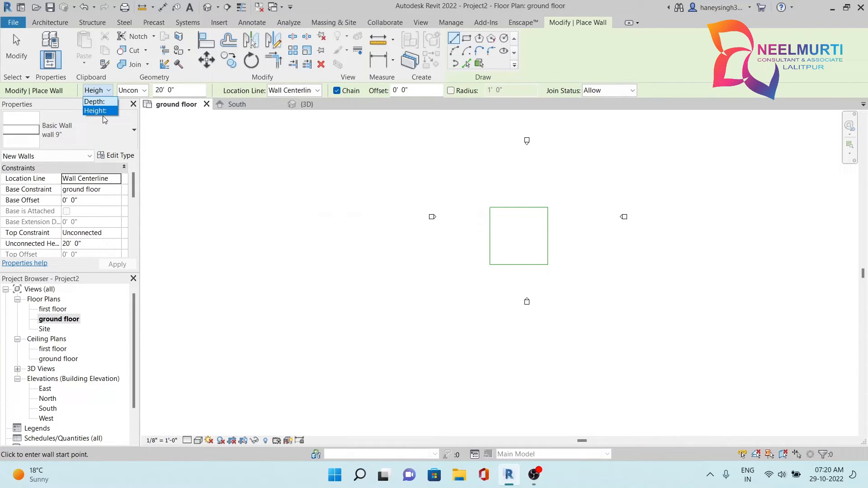
{"action": "left_click", "coordinate": [102, 103]}
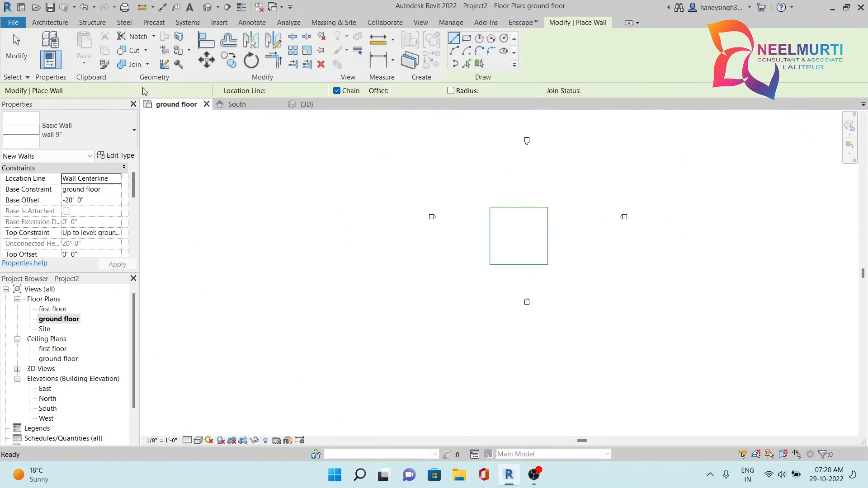
{"action": "type", "text": "5"}
{"action": "key", "text": "Return"}
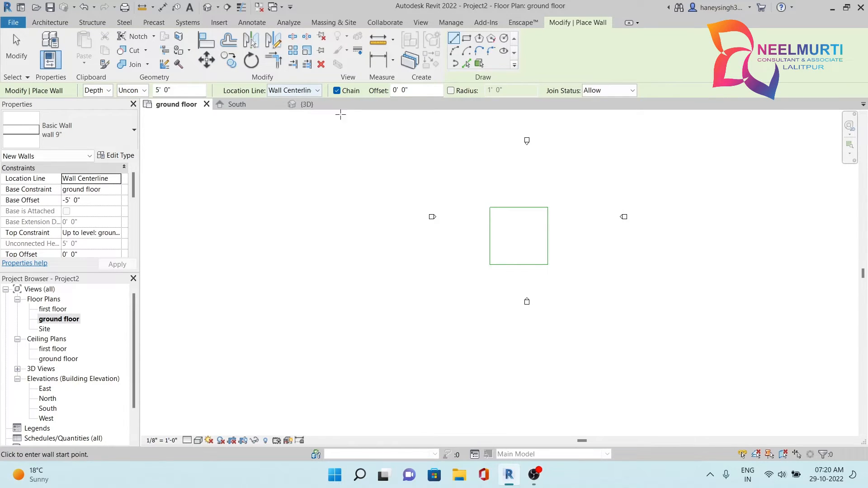
Draw four chained walls along the edges of the 50' by 50' plot, starting at its lower-left corner
{"action": "scroll", "coordinate": [488, 205], "scroll_direction": "up", "scroll_amount": 3}
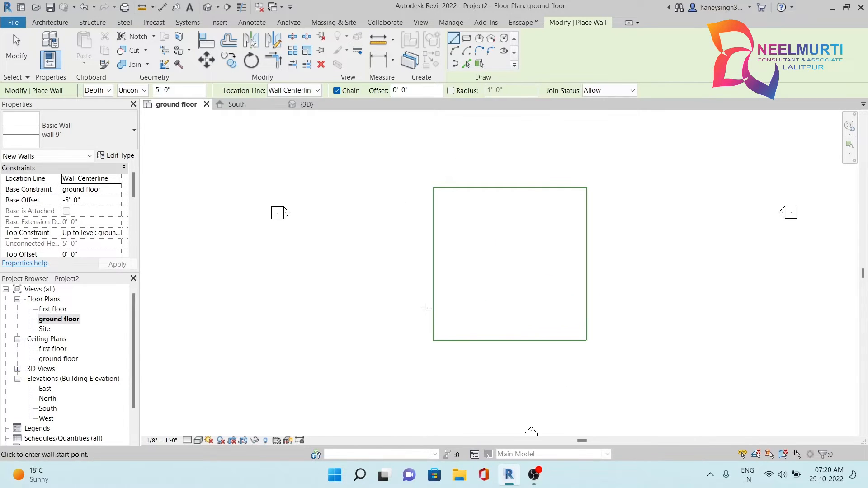
{"action": "left_click", "coordinate": [432, 341]}
{"action": "left_click", "coordinate": [433, 187]}
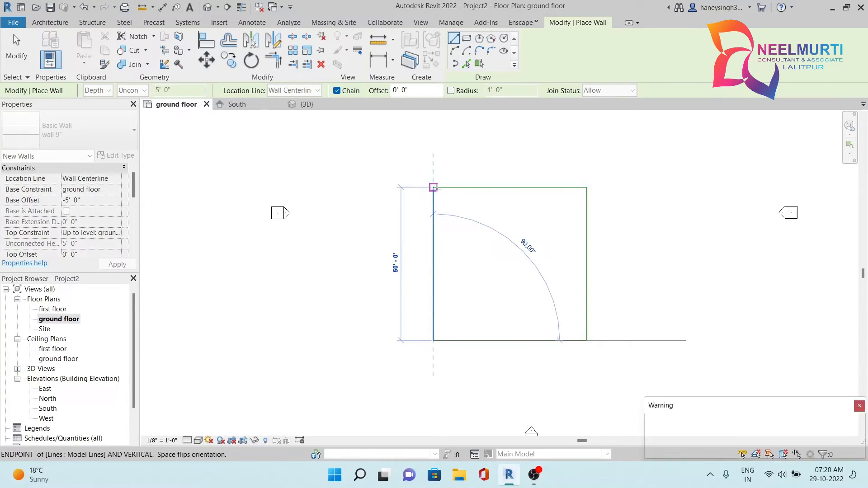
{"action": "left_click", "coordinate": [587, 187]}
{"action": "left_click", "coordinate": [586, 341]}
{"action": "left_click", "coordinate": [433, 340]}
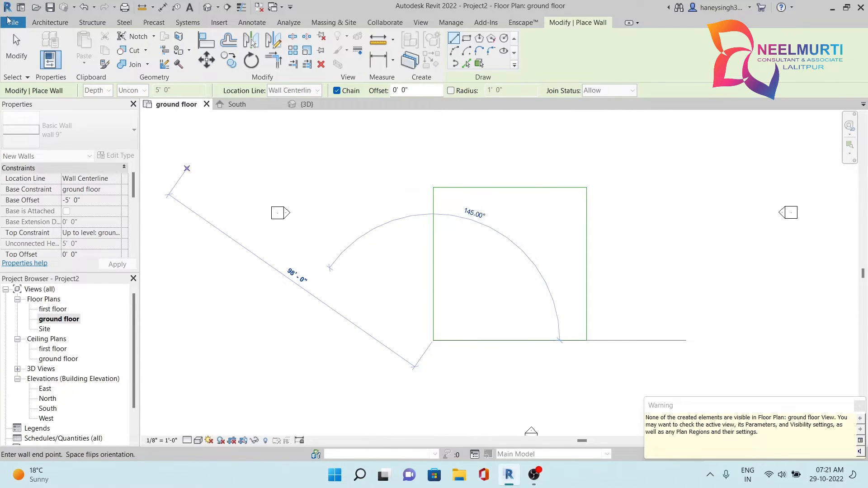
Leave wall placement and examine the four walls from the front in the default 3D view, relative to the floor levels
{"action": "left_click", "coordinate": [228, 10]}
{"action": "scroll", "coordinate": [520, 280], "scroll_direction": "up", "scroll_amount": 4}
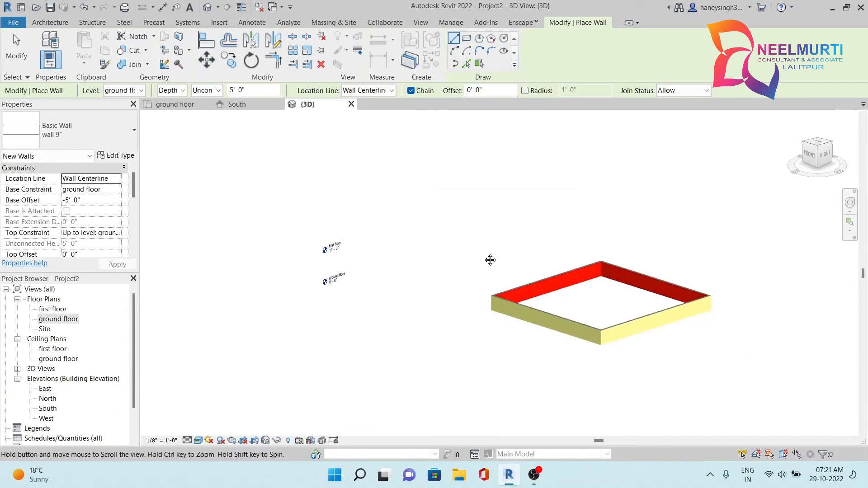
{"action": "left_click", "coordinate": [810, 156]}
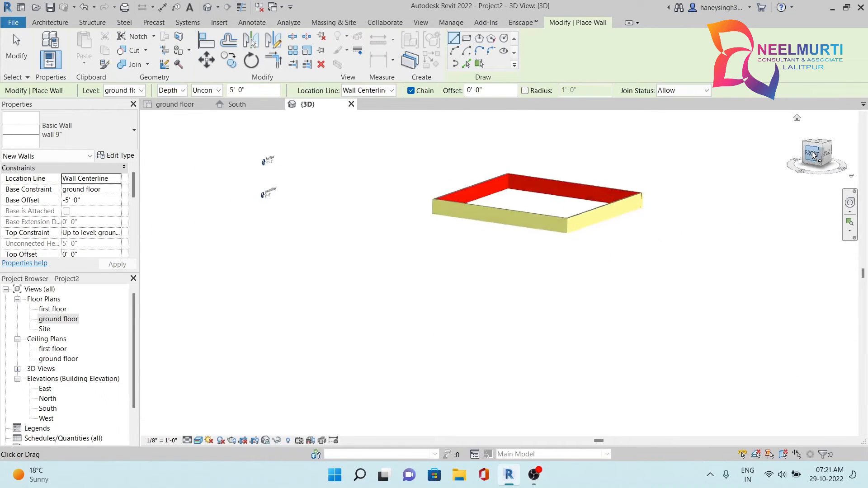
{"action": "scroll", "coordinate": [419, 265], "scroll_direction": "up", "scroll_amount": 5}
{"action": "middle_click_drag", "start_coordinate": [441, 314], "coordinate": [332, 248]}
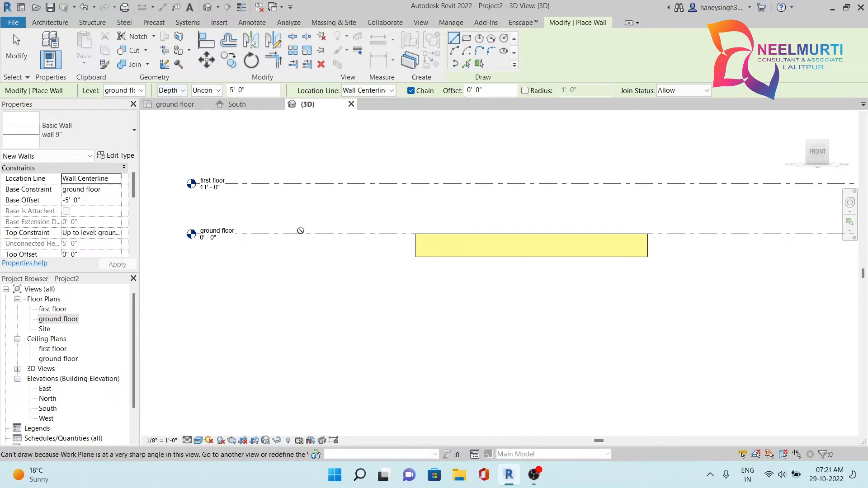
{"action": "key", "text": "Escape"}
{"action": "key", "text": "Escape"}
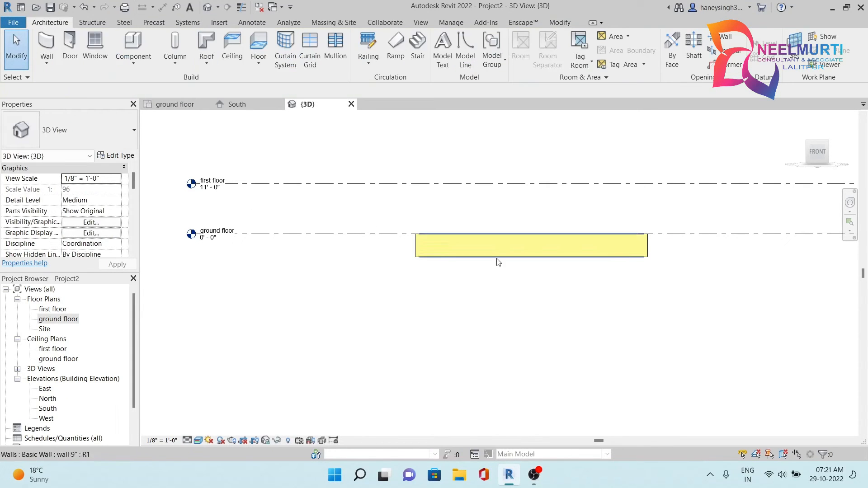
Select all four walls in the front-facing 3D view and check their base offset and level constraints
{"action": "mouse_move", "coordinate": [812, 156]}
{"action": "left_mouse_down"}
{"action": "mouse_move", "coordinate": [832, 159]}
{"action": "mouse_move", "coordinate": [800, 162]}
{"action": "left_mouse_up"}
{"action": "left_click_drag", "start_coordinate": [719, 343], "coordinate": [352, 242]}
{"action": "left_click", "coordinate": [255, 135]}
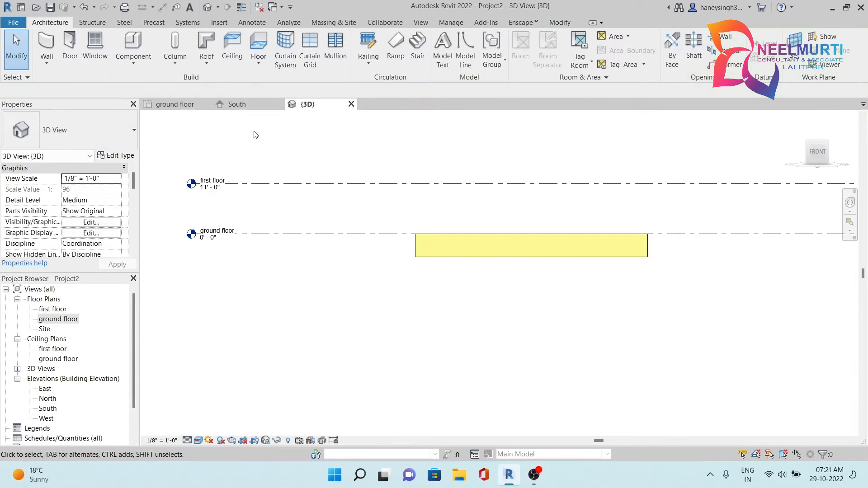
{"action": "left_click_drag", "start_coordinate": [630, 302], "coordinate": [371, 250]}
{"action": "left_click_drag", "start_coordinate": [702, 305], "coordinate": [389, 259]}
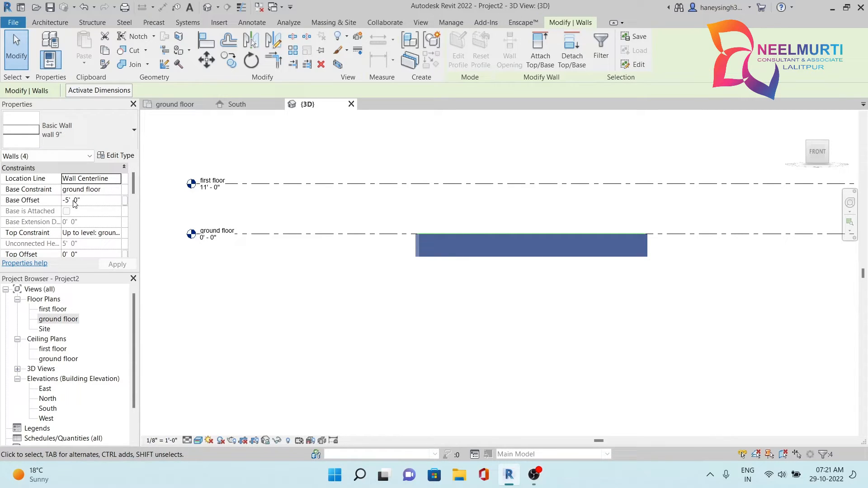
Delete the four walls below ground level and return to the ground floor plan
{"action": "left_click", "coordinate": [499, 302]}
{"action": "left_click_drag", "start_coordinate": [647, 276], "coordinate": [389, 246]}
{"action": "key", "text": "Delete"}
{"action": "left_click", "coordinate": [72, 322]}
{"action": "double_click", "coordinate": [72, 322]}
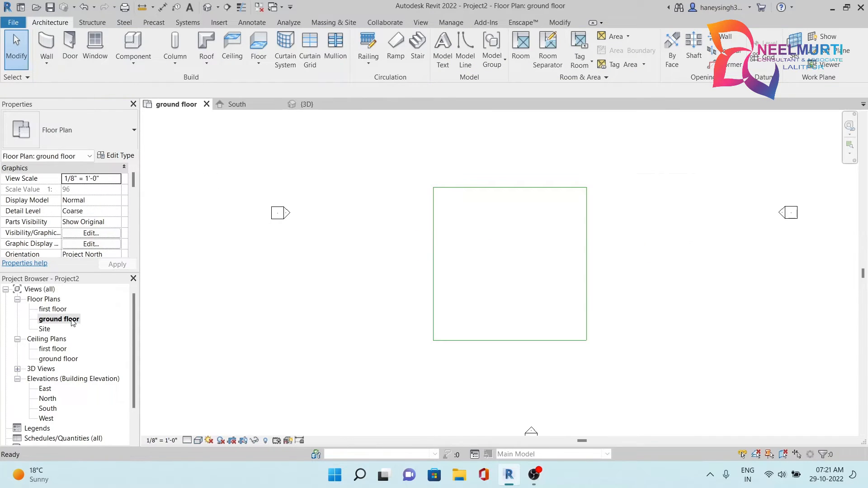
Start a new wall on the ground floor and switch its vertical extent from Depth to Height
{"action": "left_click", "coordinate": [46, 48]}
{"action": "left_click", "coordinate": [96, 91]}
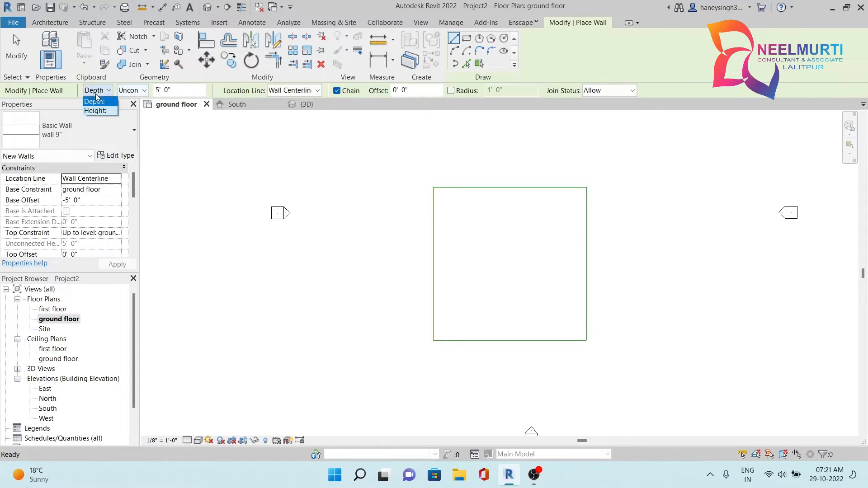
{"action": "left_click", "coordinate": [99, 109]}
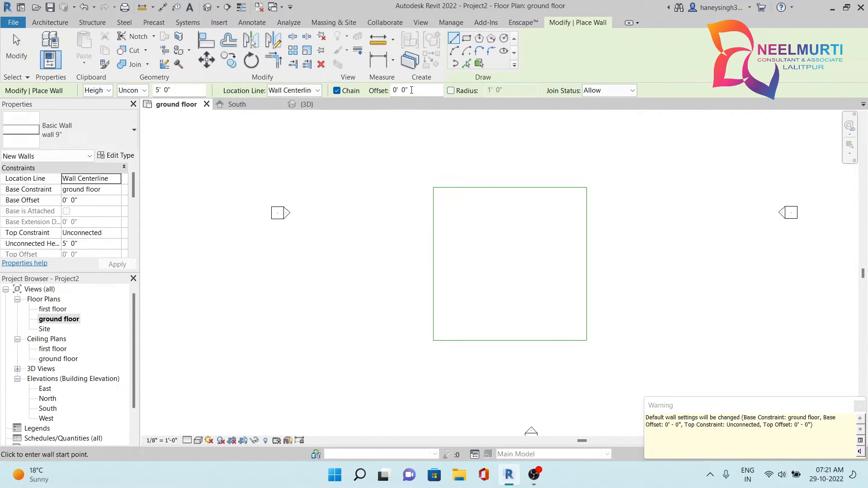
Draw a 50' trial wall along the plot's upper edge, from corner to corner, using the Wall Centerline location line
{"action": "left_click", "coordinate": [433, 188]}
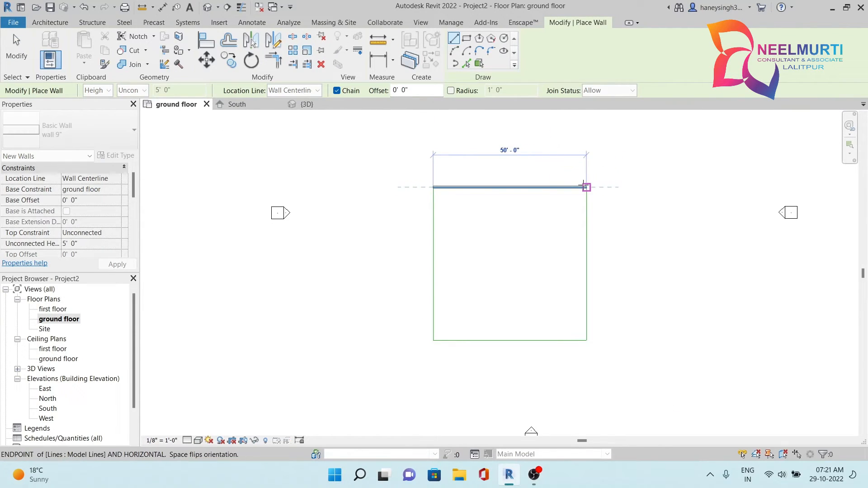
{"action": "scroll", "coordinate": [563, 185], "scroll_direction": "up", "scroll_amount": 5}
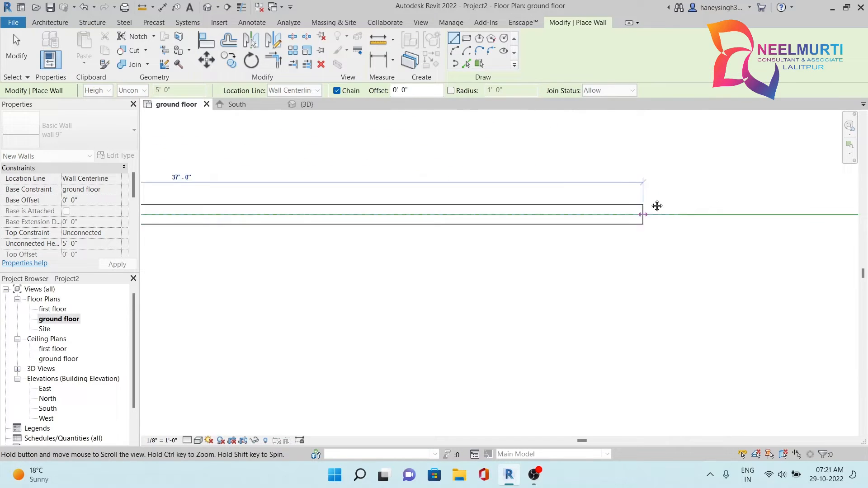
{"action": "scroll", "coordinate": [510, 210], "scroll_direction": "down", "scroll_amount": 3}
{"action": "scroll", "coordinate": [650, 207], "scroll_direction": "up", "scroll_amount": 4}
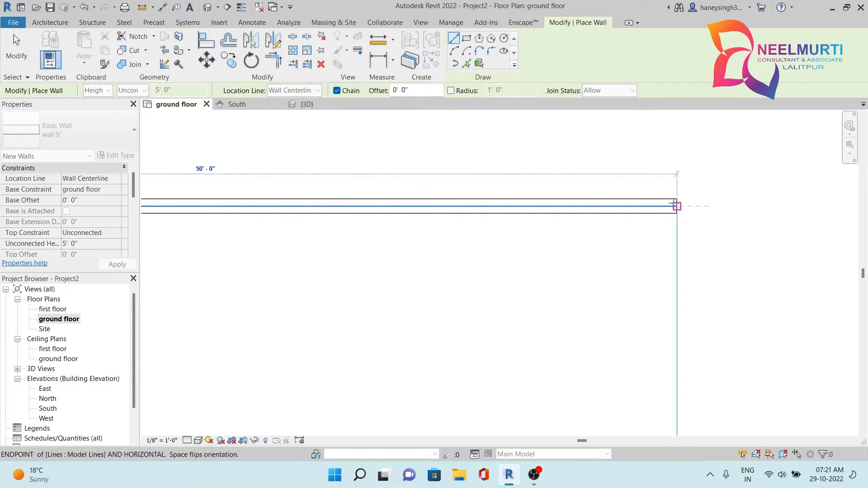
{"action": "scroll", "coordinate": [674, 204], "scroll_direction": "down", "scroll_amount": 2}
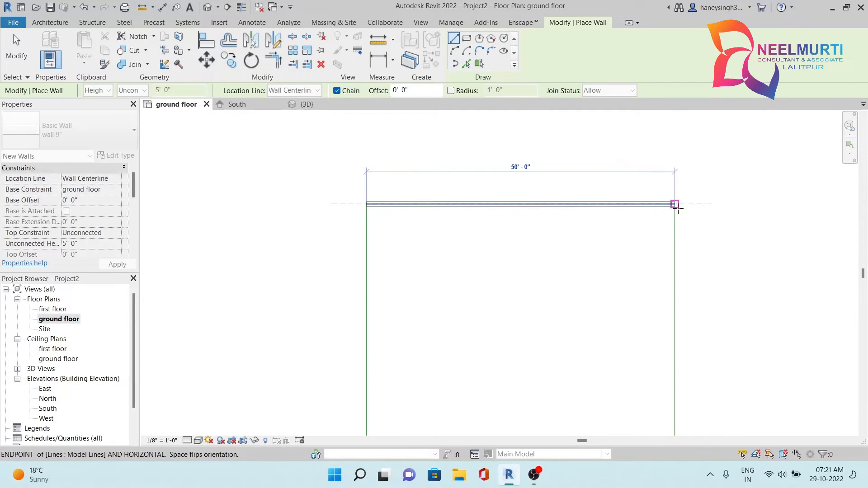
{"action": "left_click", "coordinate": [675, 203]}
{"action": "key", "text": "Escape"}
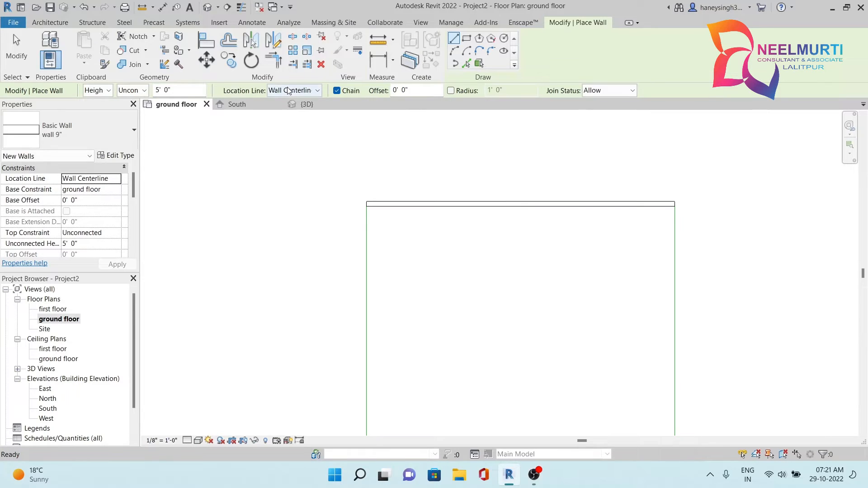
Leave wall placement and delete the trial wall on the plot's upper edge
{"action": "middle_click_drag", "start_coordinate": [371, 201], "coordinate": [323, 133]}
{"action": "middle_click_drag", "start_coordinate": [322, 230], "coordinate": [303, 125]}
{"action": "middle_click_drag", "start_coordinate": [607, 271], "coordinate": [576, 425]}
{"action": "key", "text": "Escape"}
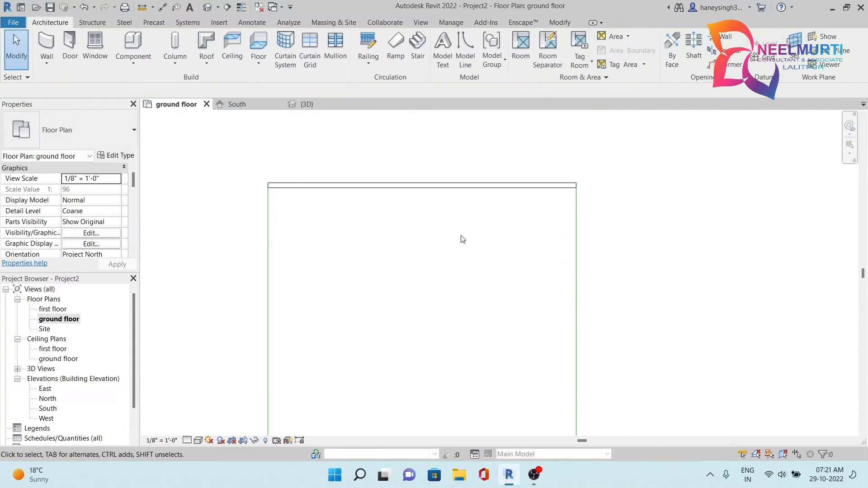
{"action": "left_click", "coordinate": [461, 190]}
{"action": "key", "text": "Delete"}
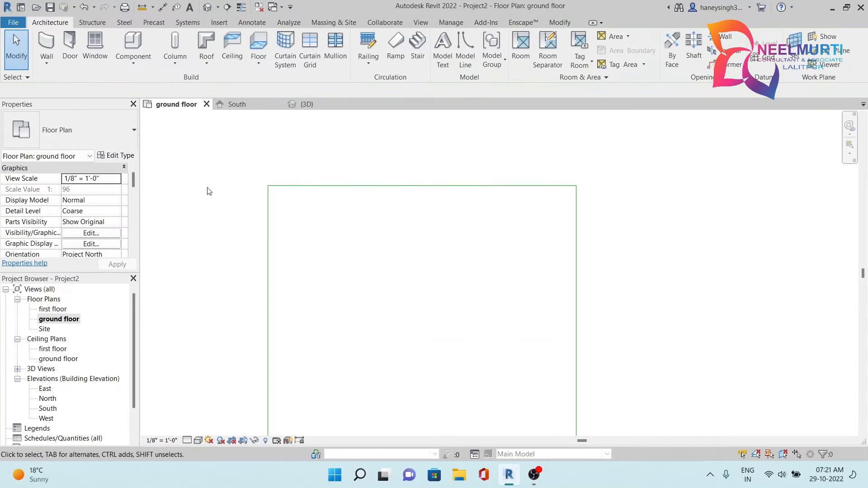
Restart the wall with location line Finish Face: Exterior and try a segment down the plot's left edge, cancelling it
{"action": "left_click", "coordinate": [47, 45]}
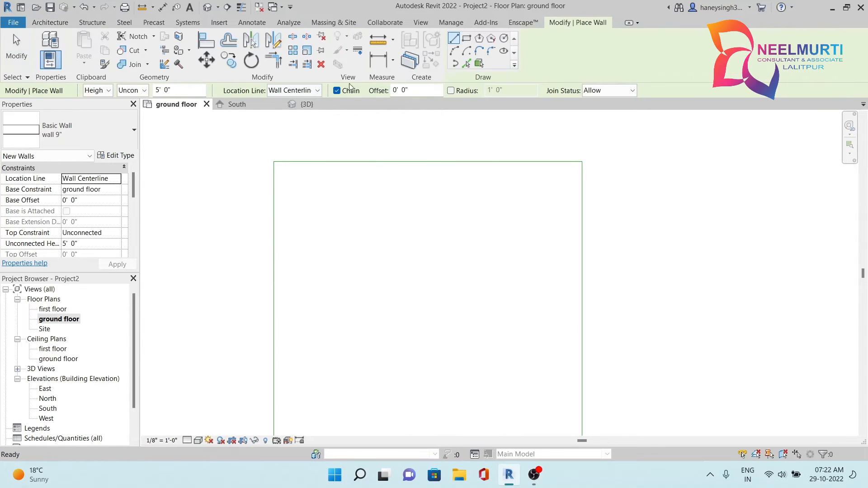
{"action": "left_click", "coordinate": [322, 91]}
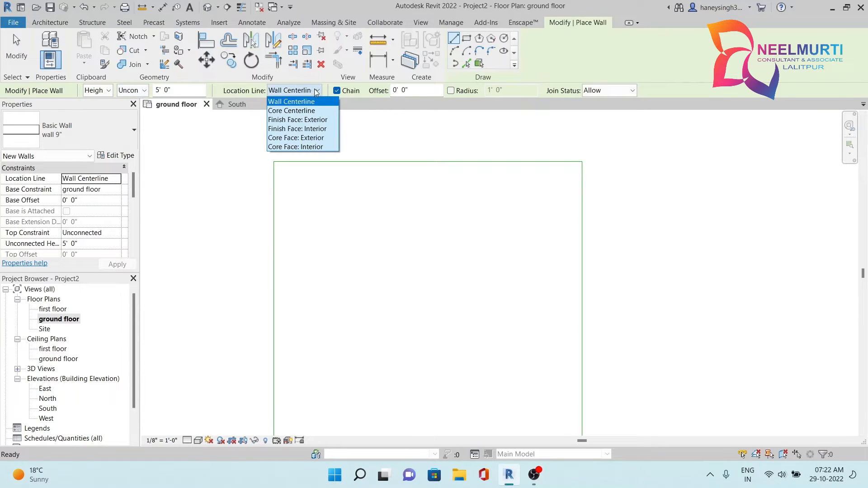
{"action": "left_click", "coordinate": [324, 121]}
{"action": "middle_click_drag", "start_coordinate": [273, 161], "coordinate": [362, 335]}
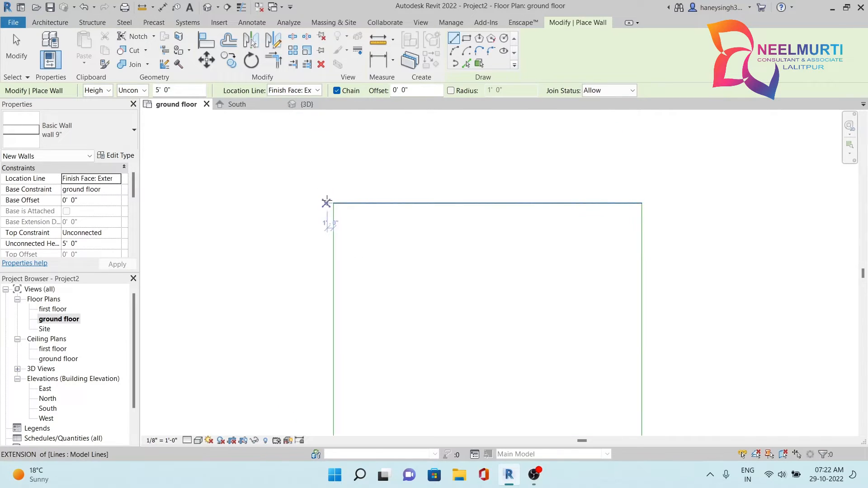
{"action": "left_click", "coordinate": [334, 203]}
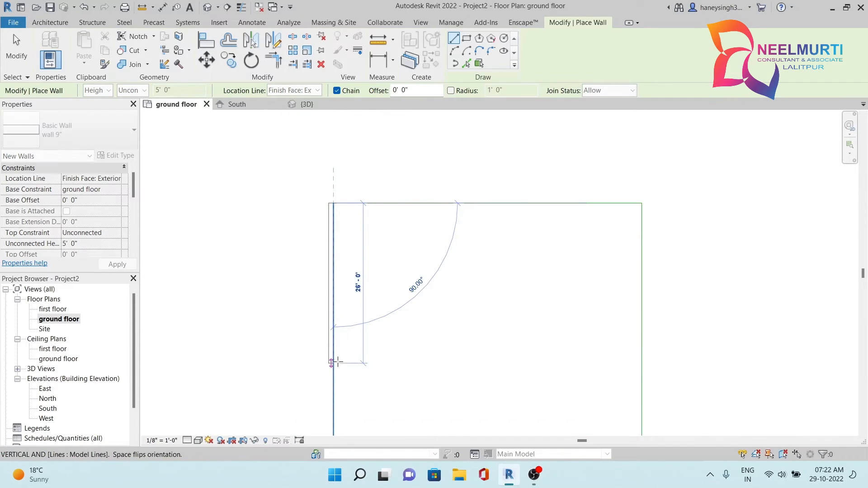
{"action": "key", "text": "Escape"}
Change the location line to Finish Face: Interior and try a wall from the plot's upper-left corner
{"action": "left_click", "coordinate": [307, 90]}
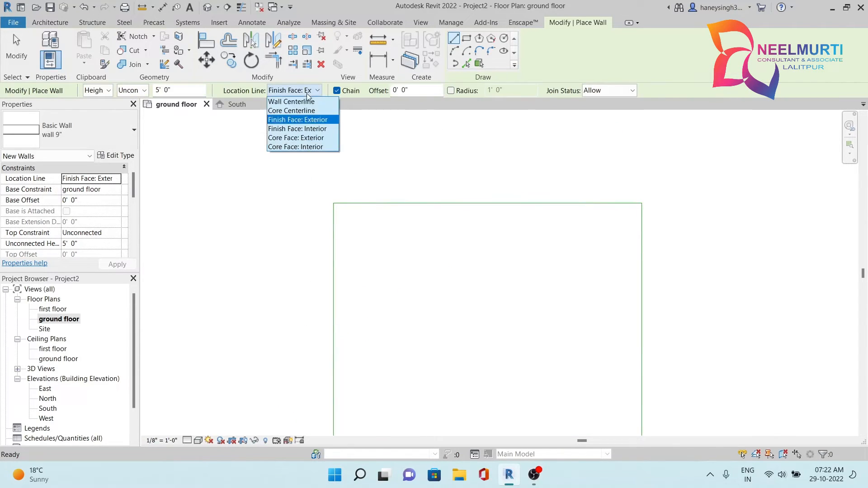
{"action": "left_click", "coordinate": [305, 129]}
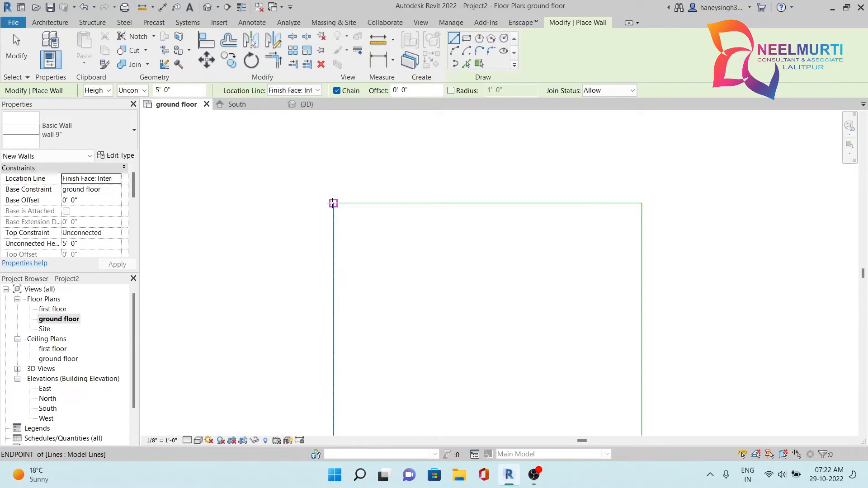
{"action": "left_click", "coordinate": [334, 203]}
{"action": "middle_click_drag", "start_coordinate": [333, 271], "coordinate": [335, 178]}
Set the location line back to Finish Face: Exterior, preview a wall down the plot's left edge and cancel it
{"action": "left_click", "coordinate": [294, 90]}
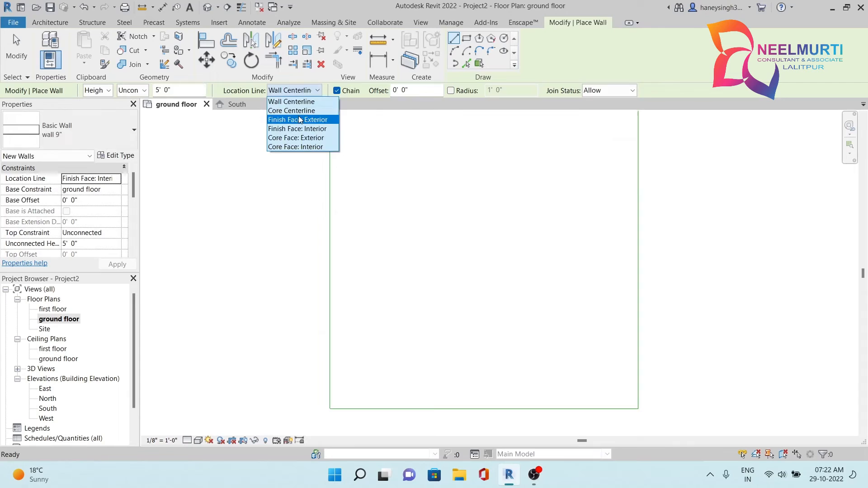
{"action": "left_click", "coordinate": [299, 117]}
{"action": "left_click", "coordinate": [335, 168]}
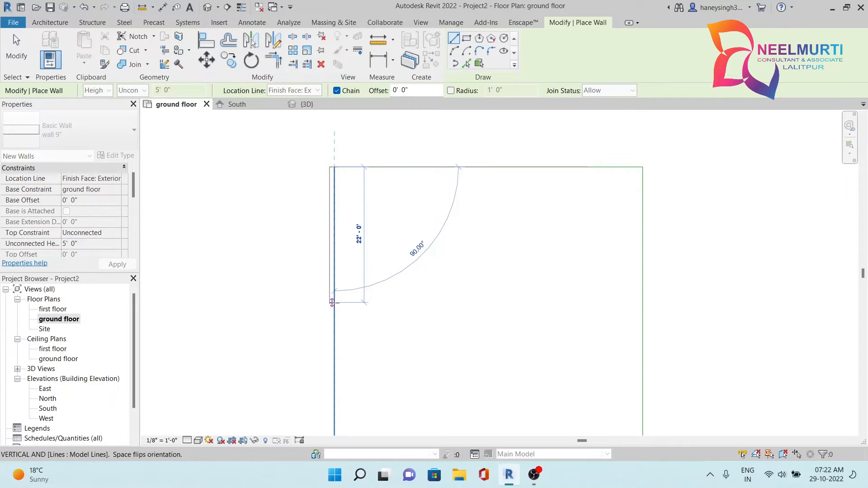
{"action": "key", "text": "Escape"}
Set the wall location line to Core Centerline, preview a wall along the plot's upper edge and cancel the segment
{"action": "left_click", "coordinate": [294, 90]}
{"action": "left_click", "coordinate": [292, 111]}
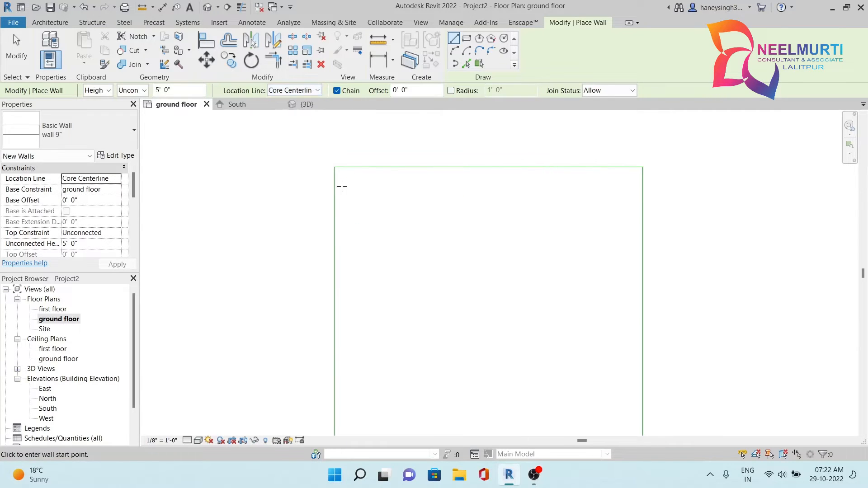
{"action": "left_click", "coordinate": [334, 167]}
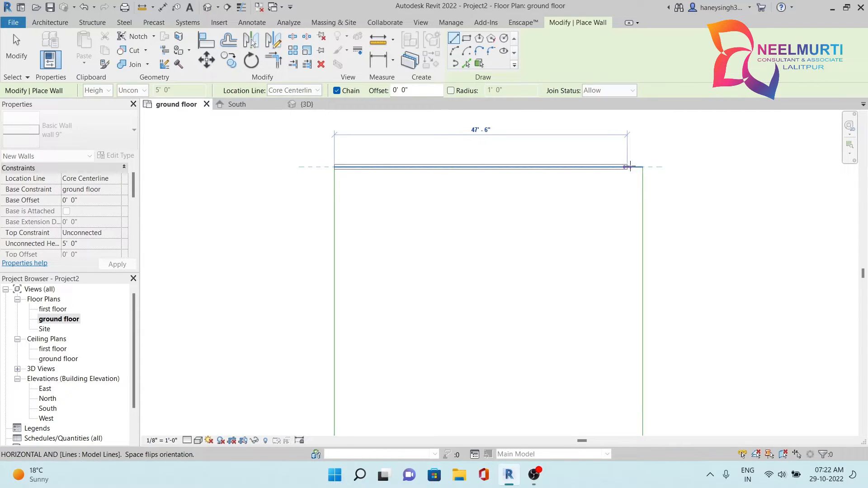
{"action": "key", "text": "Escape"}
{"action": "middle_click_drag", "start_coordinate": [304, 209], "coordinate": [271, 185]}
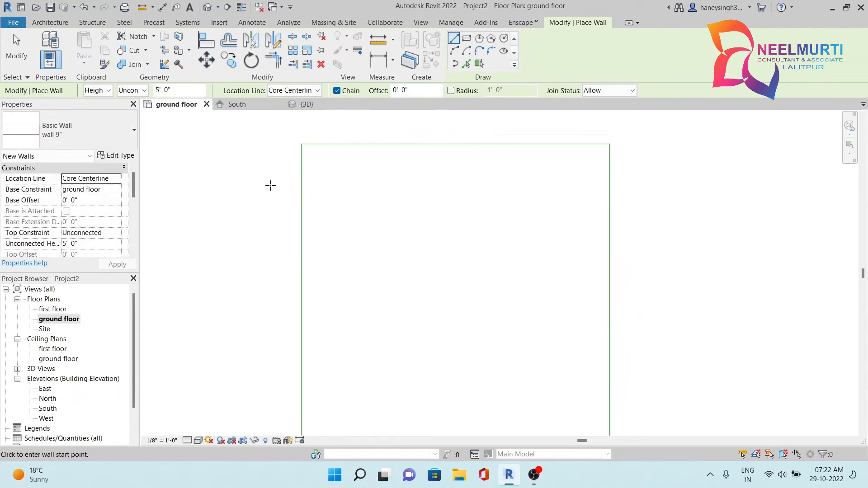
Switch wall creation to Pick Lines and set the location line to Finish Face: Interior
{"action": "left_click", "coordinate": [285, 90]}
{"action": "left_click", "coordinate": [458, 39]}
{"action": "left_click", "coordinate": [467, 64]}
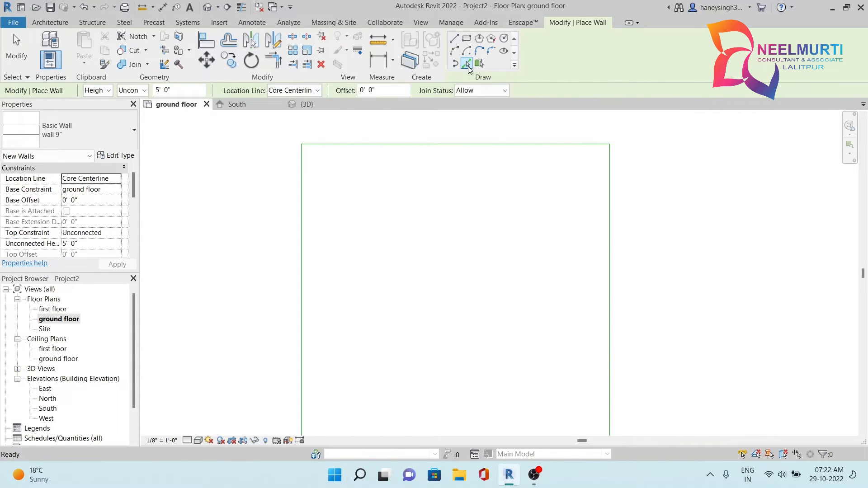
{"action": "left_click", "coordinate": [303, 94]}
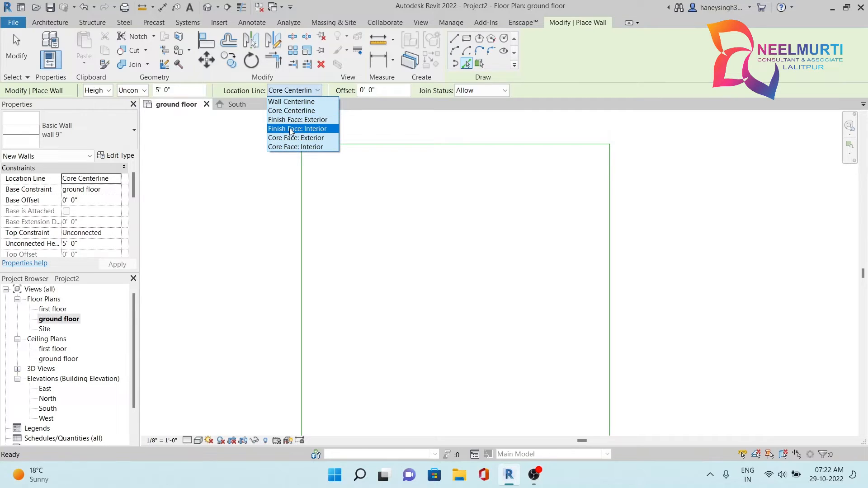
{"action": "left_click", "coordinate": [296, 120]}
{"action": "left_click", "coordinate": [304, 91]}
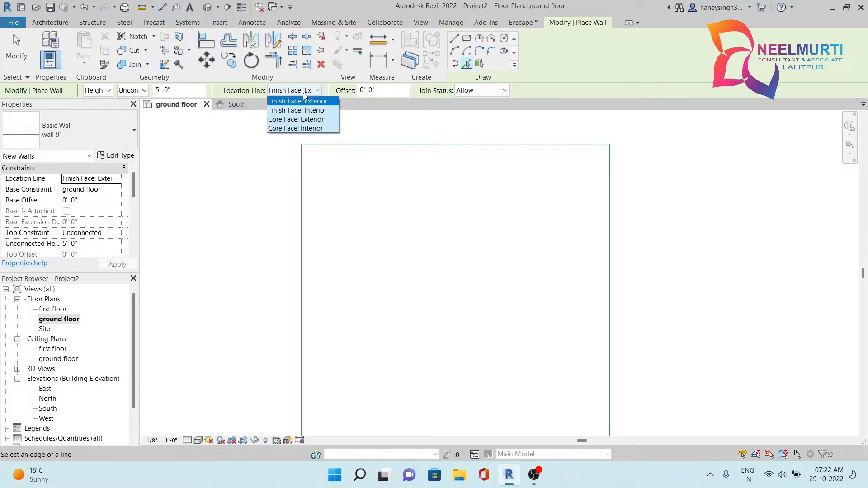
{"action": "left_click", "coordinate": [300, 129]}
Place 5' high wall 9" walls by picking the four edges of the plot outline
{"action": "left_click", "coordinate": [302, 216]}
{"action": "left_click", "coordinate": [354, 145]}
{"action": "left_click", "coordinate": [609, 204]}
{"action": "middle_click_drag", "start_coordinate": [629, 299], "coordinate": [614, 127]}
{"action": "left_click", "coordinate": [516, 272]}
Inspect the plot walls in 3D from a corner angle, then return to the ground floor plan
{"action": "left_click", "coordinate": [204, 10]}
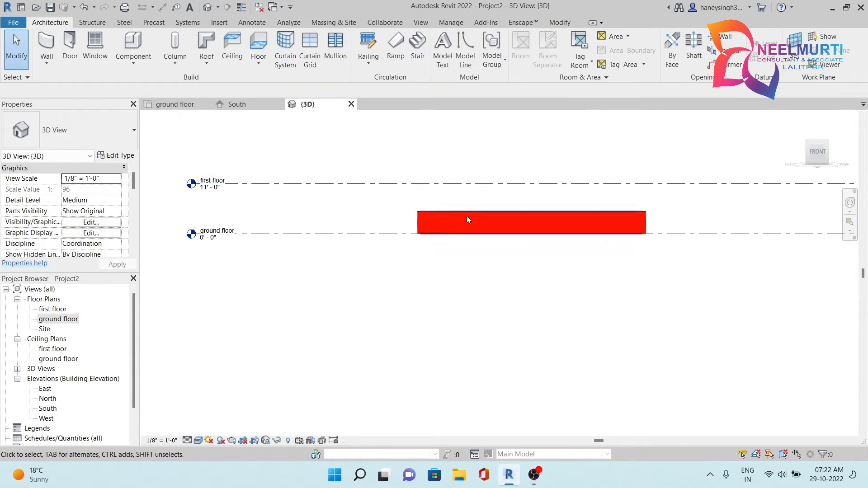
{"action": "left_click", "coordinate": [827, 143]}
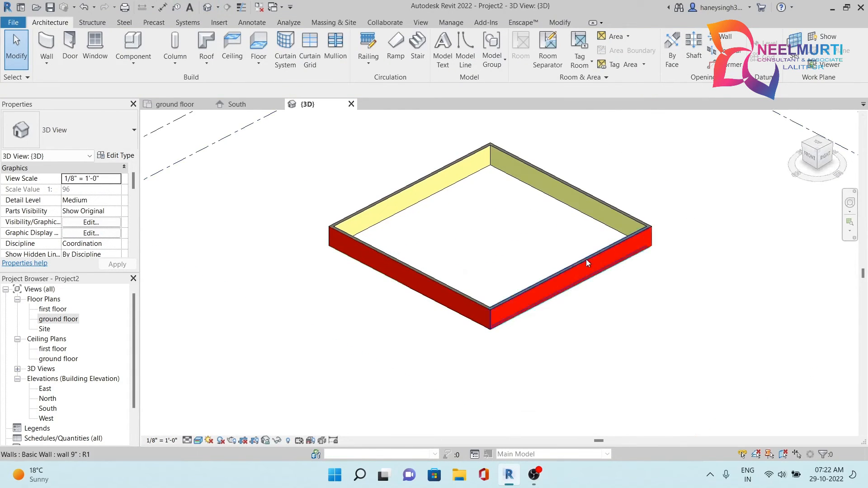
{"action": "double_click", "coordinate": [62, 320]}
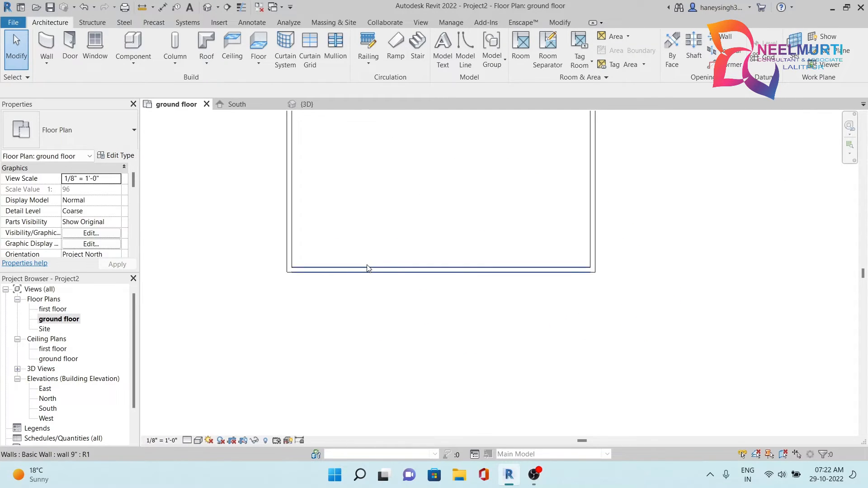
Delete the four trial walls around the plot, keeping the plot outline
{"action": "scroll", "coordinate": [364, 300], "scroll_direction": "down", "scroll_amount": 3}
{"action": "left_click", "coordinate": [365, 313]}
{"action": "key", "text": "Delete"}
{"action": "left_click", "coordinate": [316, 276]}
{"action": "key", "text": "Delete"}
{"action": "left_click", "coordinate": [358, 123]}
{"action": "key", "text": "Delete"}
{"action": "left_click", "coordinate": [511, 174]}
{"action": "key", "text": "Delete"}
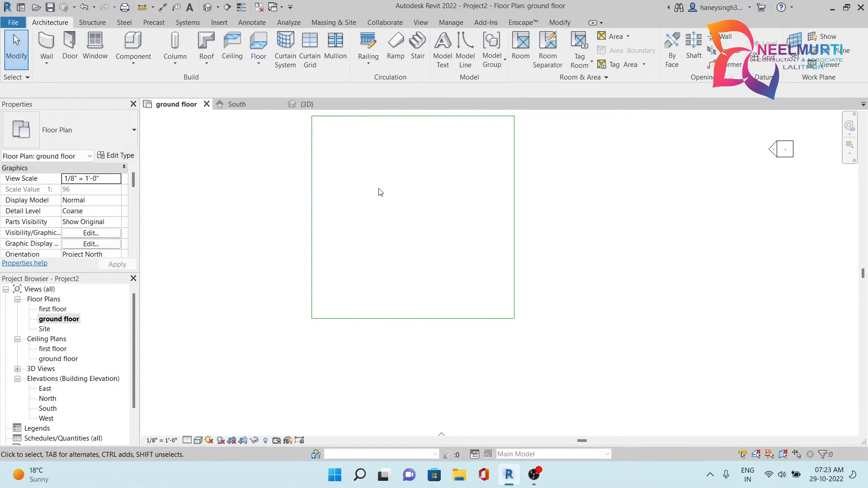
Draw rectangular walls over the plot outline from corner to corner, with their height running up to first floor
{"action": "left_click", "coordinate": [55, 45]}
{"action": "left_click", "coordinate": [141, 90]}
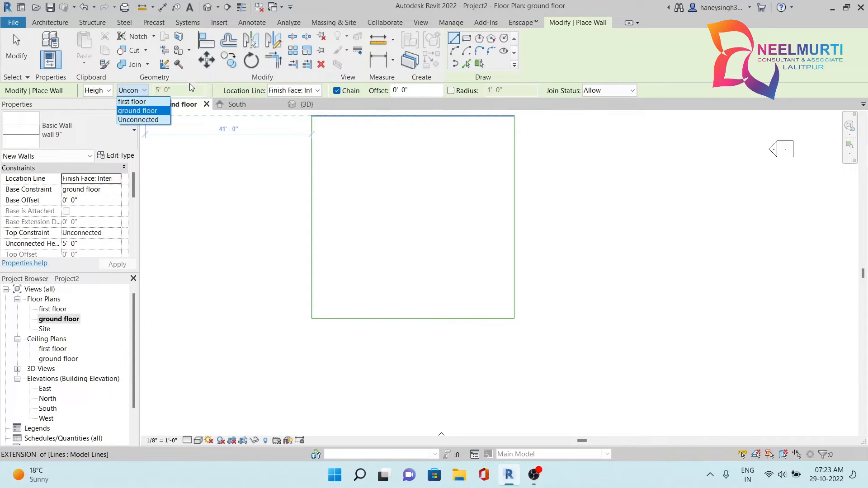
{"action": "left_click", "coordinate": [144, 120]}
{"action": "left_click", "coordinate": [133, 102]}
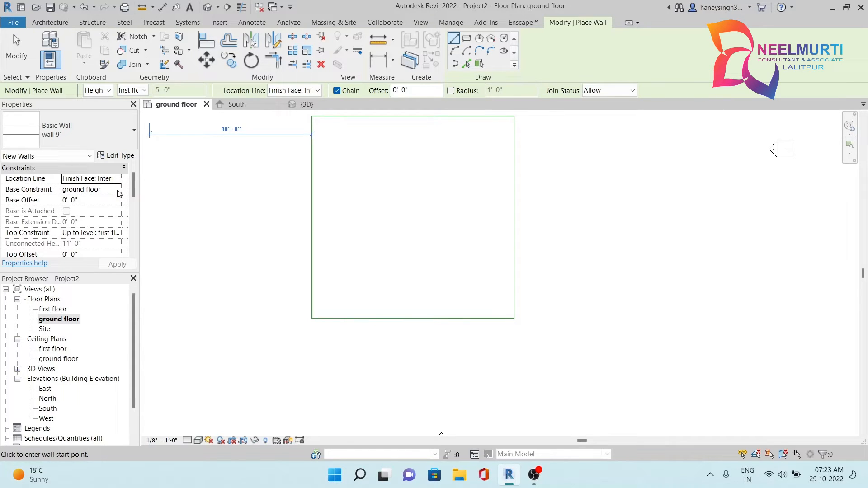
{"action": "scroll", "coordinate": [113, 233], "scroll_direction": "down", "scroll_amount": 1}
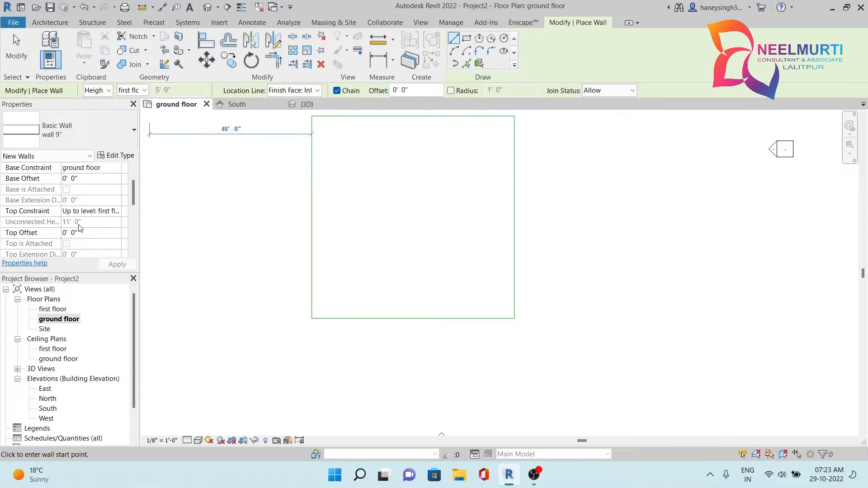
{"action": "middle_click_drag", "start_coordinate": [428, 217], "coordinate": [413, 270]}
{"action": "left_click", "coordinate": [468, 38]}
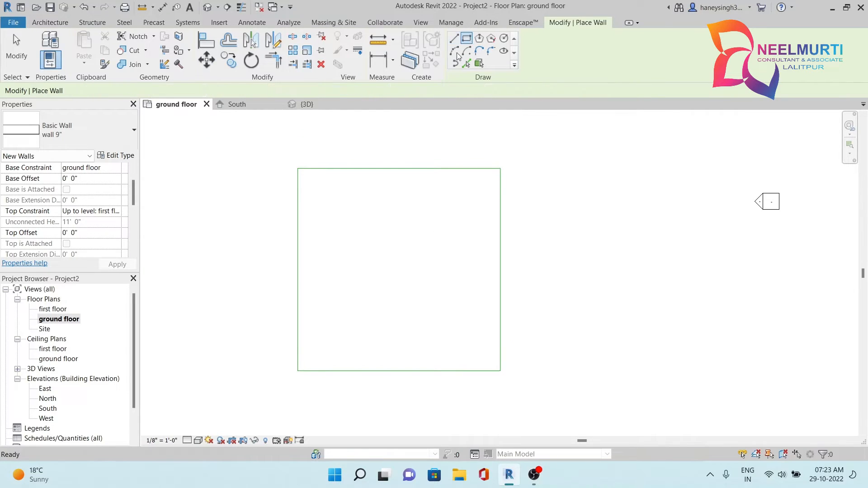
{"action": "left_click", "coordinate": [297, 168]}
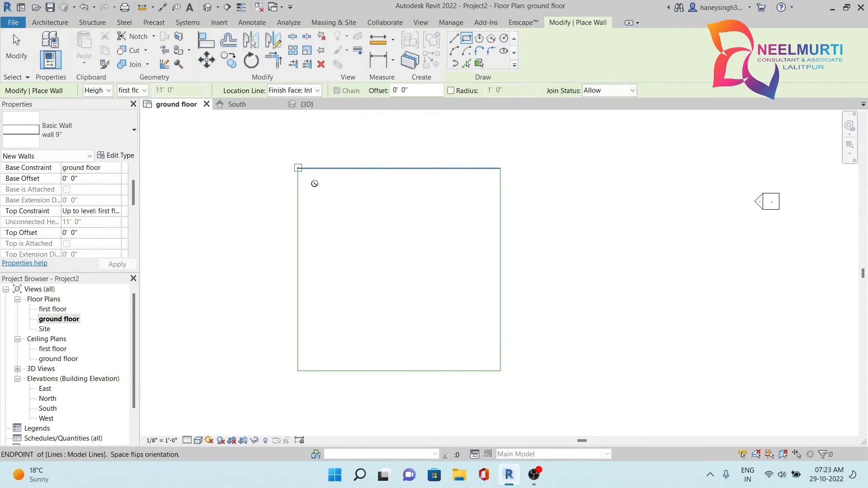
{"action": "left_click", "coordinate": [500, 371]}
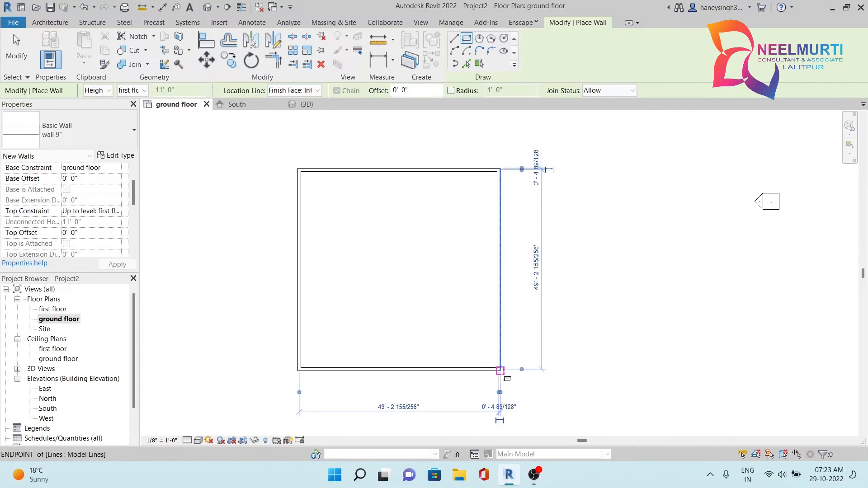
Inspect the height of the rectangular walls against the levels in the 3D view, from the front and at an angle
{"action": "left_click", "coordinate": [205, 12]}
{"action": "mouse_move", "coordinate": [813, 159]}
{"action": "left_mouse_down"}
{"action": "mouse_move", "coordinate": [834, 130]}
{"action": "mouse_move", "coordinate": [154, 137]}
{"action": "mouse_move", "coordinate": [167, 138]}
{"action": "left_mouse_up"}
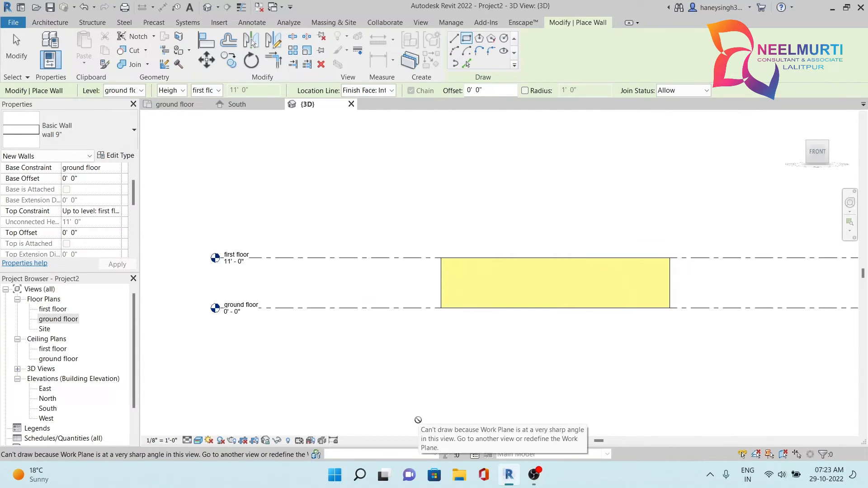
{"action": "left_click_drag", "start_coordinate": [819, 154], "coordinate": [803, 176]}
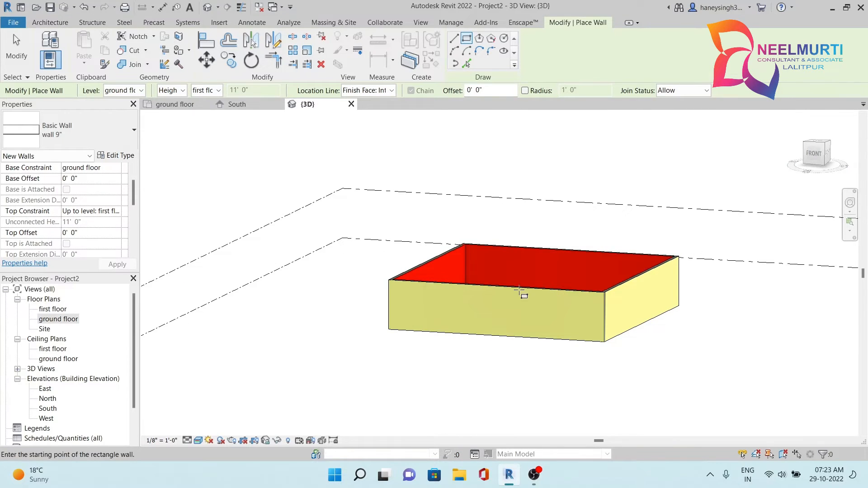
End wall placement and delete the four full-height plot walls in the front-facing 3D view
{"action": "left_click", "coordinate": [14, 59]}
{"action": "left_click_drag", "start_coordinate": [824, 156], "coordinate": [850, 124]}
{"action": "left_click_drag", "start_coordinate": [691, 283], "coordinate": [398, 286]}
{"action": "key", "text": "Delete"}
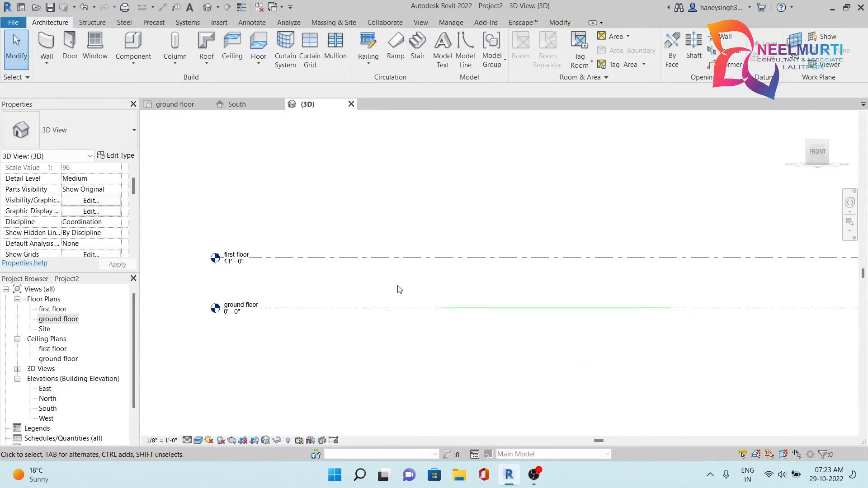
Draw a rectangular boundary wall over the ground floor plot outline, with an Unconnected height of 5'
{"action": "double_click", "coordinate": [56, 319]}
{"action": "left_click", "coordinate": [46, 47]}
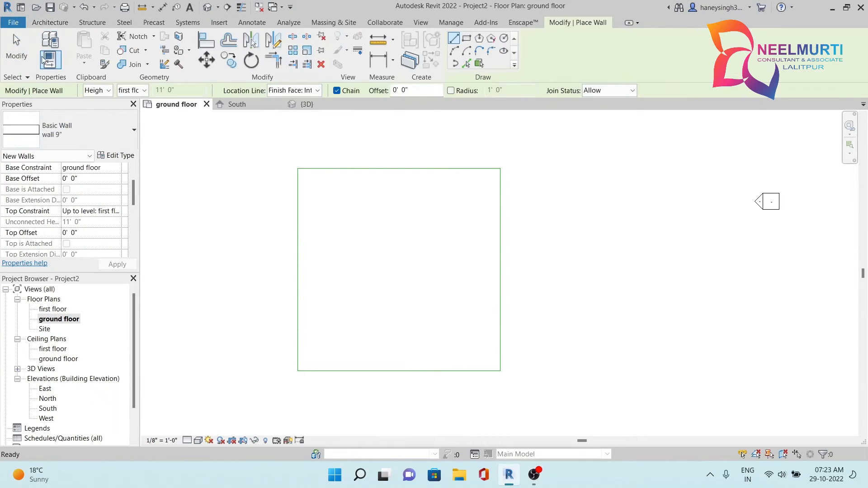
{"action": "left_click", "coordinate": [144, 90]}
{"action": "left_click", "coordinate": [131, 115]}
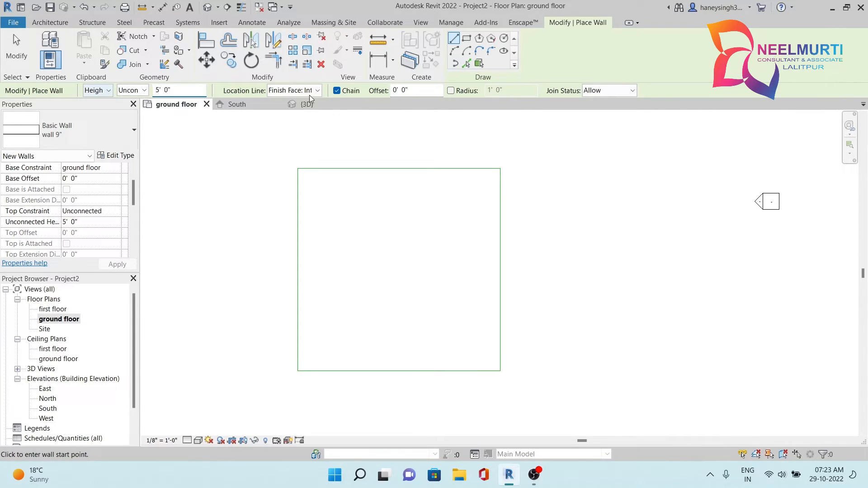
{"action": "left_click", "coordinate": [470, 44]}
{"action": "left_click", "coordinate": [297, 169]}
{"action": "left_click", "coordinate": [500, 370]}
Check the boundary wall in 3D from a corner angle, then return to the ground floor plan
{"action": "left_click", "coordinate": [212, 7]}
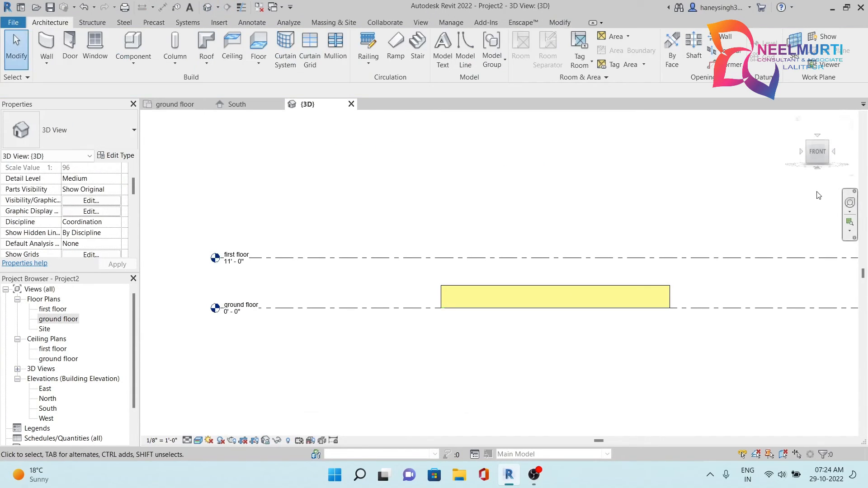
{"action": "left_click", "coordinate": [827, 163]}
{"action": "double_click", "coordinate": [58, 319]}
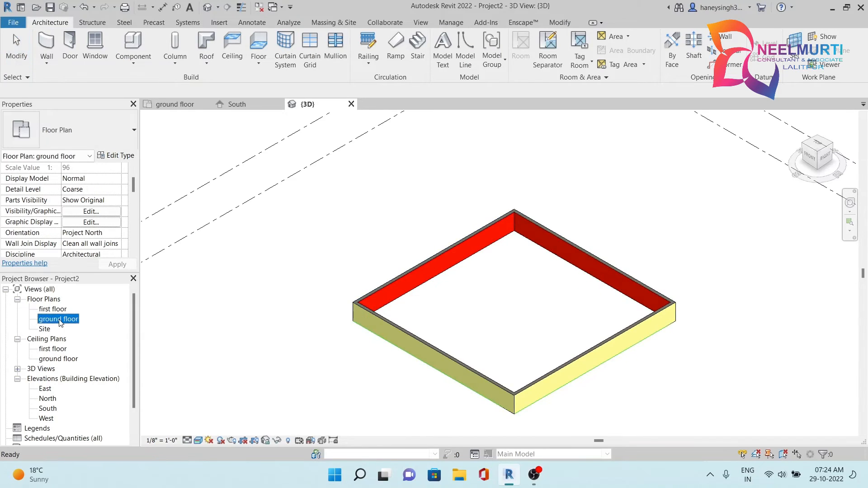
Draw a closed small room about 10' deep in the plot's upper-left area, with walls reaching up to first floor
{"action": "left_click", "coordinate": [46, 45]}
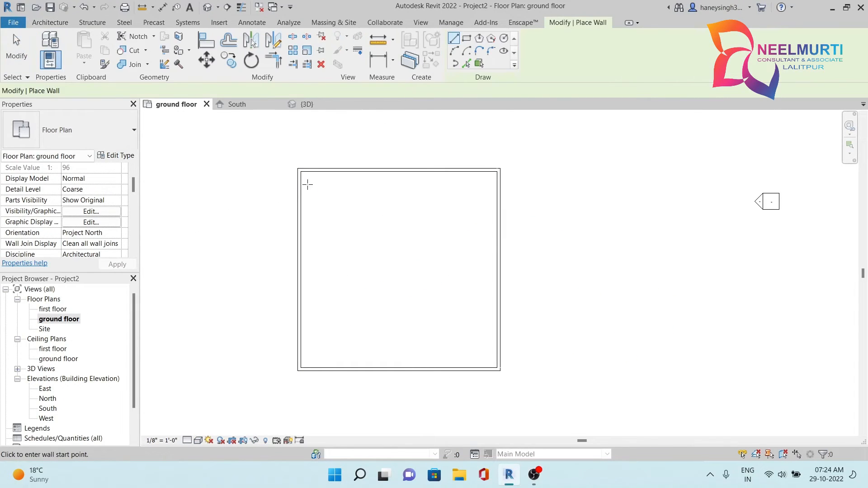
{"action": "left_click", "coordinate": [143, 90]}
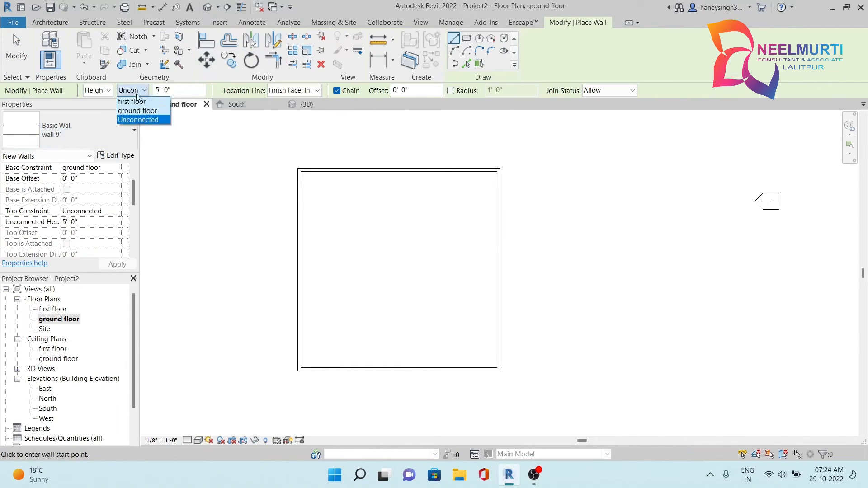
{"action": "left_click", "coordinate": [140, 111]}
{"action": "key", "text": "Escape"}
{"action": "left_click", "coordinate": [144, 91]}
{"action": "left_click", "coordinate": [131, 99]}
{"action": "scroll", "coordinate": [325, 217], "scroll_direction": "up", "scroll_amount": 3}
{"action": "left_click", "coordinate": [235, 160]}
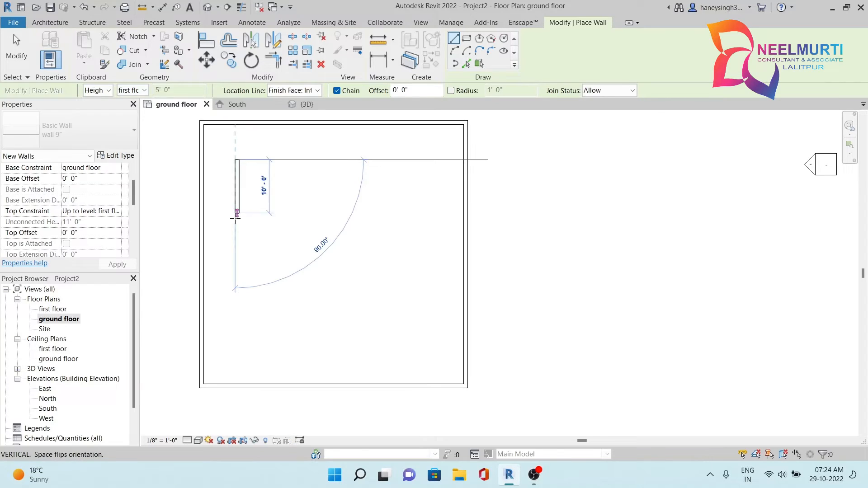
{"action": "left_click", "coordinate": [235, 215]}
{"action": "left_click", "coordinate": [294, 214]}
{"action": "left_click", "coordinate": [294, 160]}
{"action": "left_click", "coordinate": [236, 160]}
Add a larger room about 19' wide on the small room's right side, extending well below it and closing at their shared wall
{"action": "left_click", "coordinate": [294, 160]}
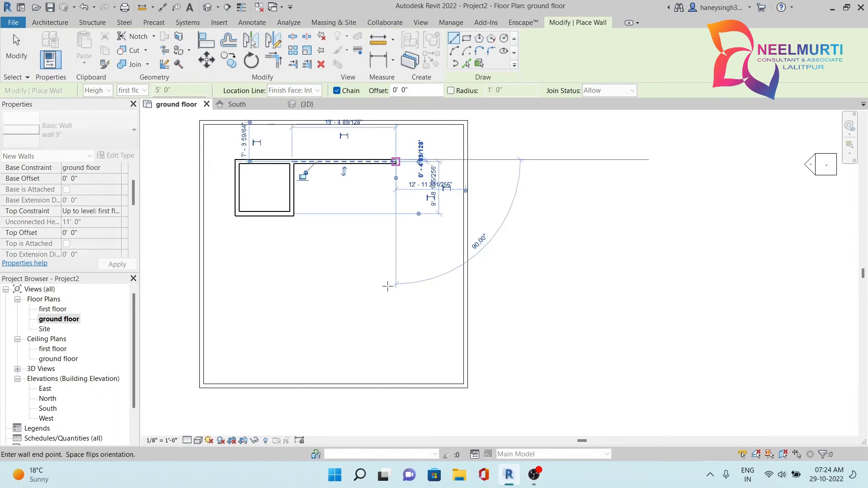
{"action": "left_click", "coordinate": [396, 333]}
{"action": "left_click", "coordinate": [290, 334]}
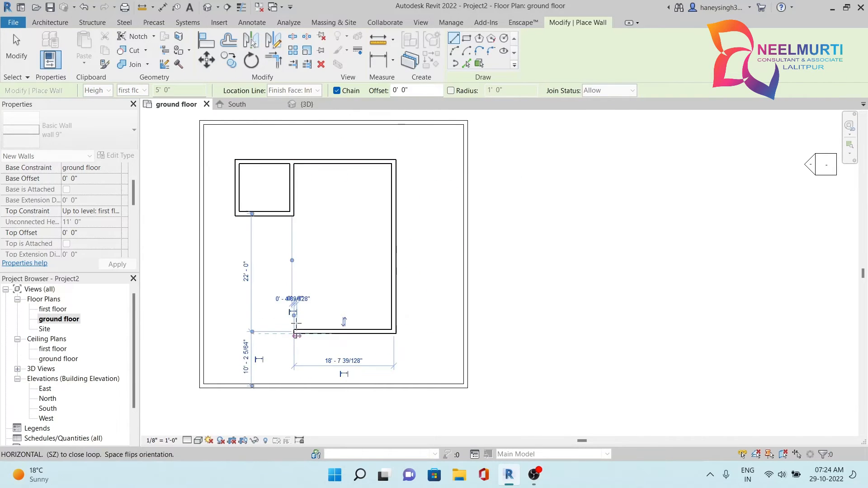
{"action": "key", "text": "Escape"}
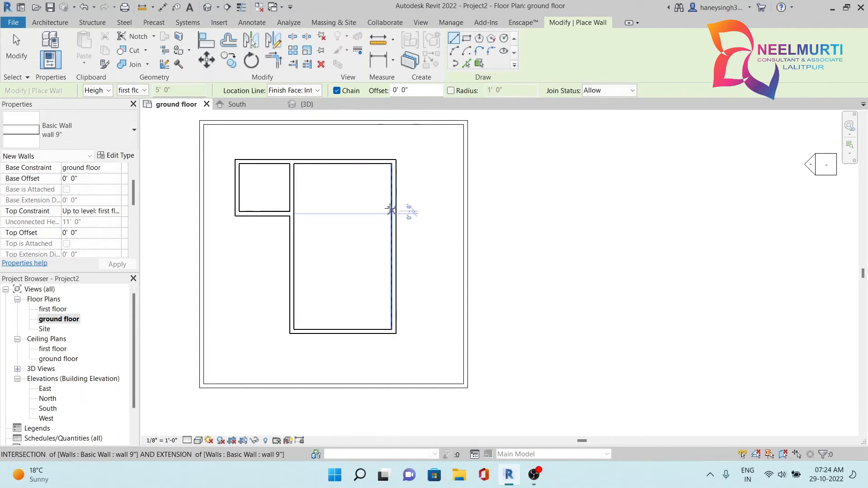
Add a third room about 10'-6" wide and 15' deep against the large room's right wall, and end wall placement
{"action": "left_click", "coordinate": [396, 215]}
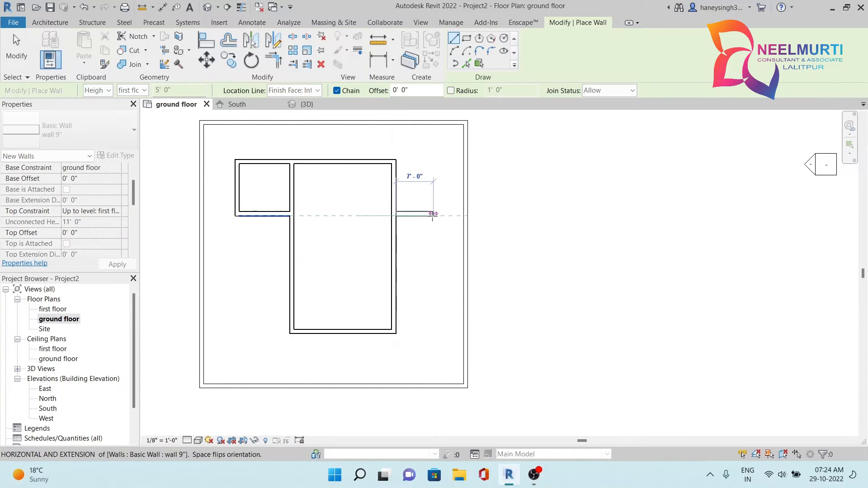
{"action": "left_click", "coordinate": [452, 215]}
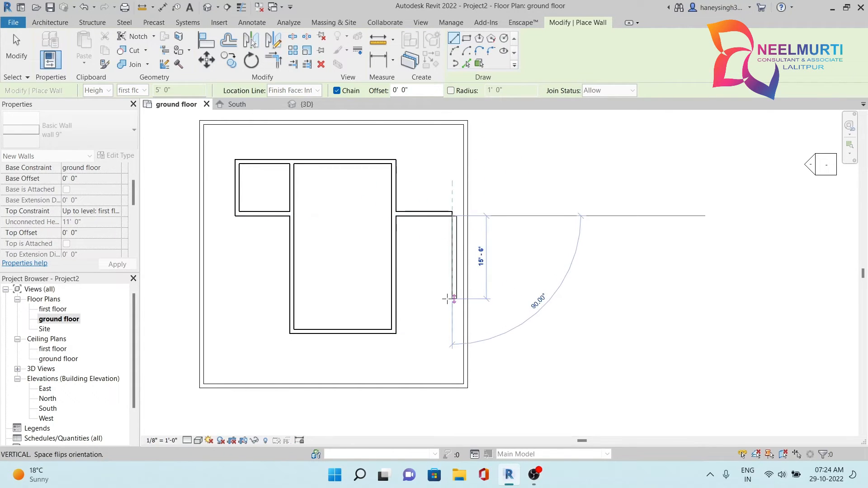
{"action": "left_click", "coordinate": [454, 296]}
{"action": "left_click", "coordinate": [396, 296]}
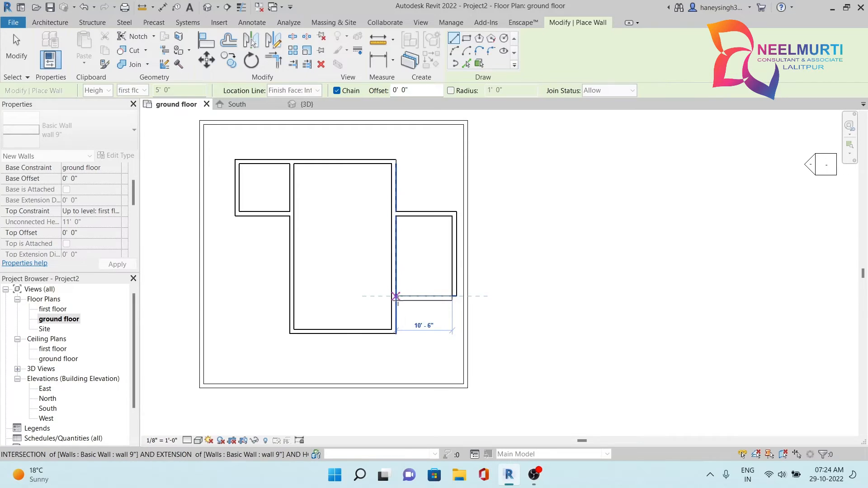
{"action": "key", "text": "Escape"}
{"action": "key", "text": "Escape"}
Move the third room's outer wall onto the plot's right boundary wall
{"action": "scroll", "coordinate": [468, 267], "scroll_direction": "up", "scroll_amount": 2}
{"action": "left_click", "coordinate": [446, 271]}
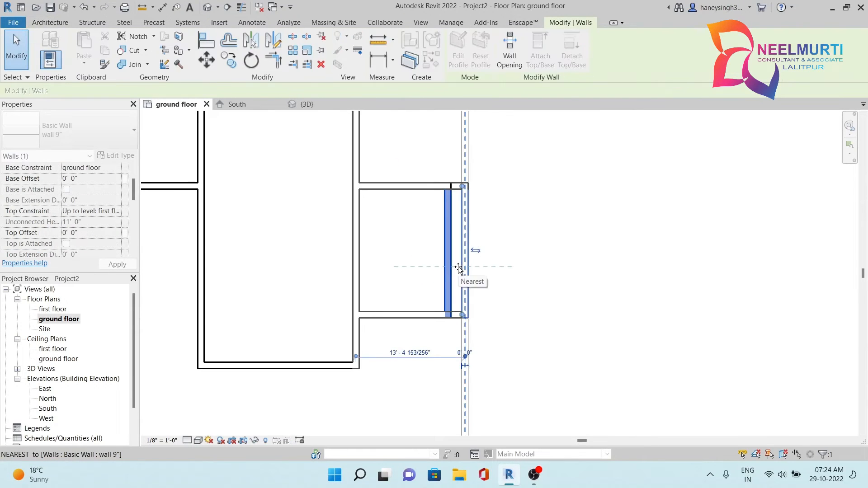
{"action": "left_click_drag", "start_coordinate": [458, 267], "coordinate": [463, 267]}
{"action": "left_click", "coordinate": [398, 243]}
{"action": "middle_click_drag", "start_coordinate": [398, 242], "coordinate": [453, 269]}
Split the right boundary wall above the third room and shorten its lower segment to the room's lower corner
{"action": "left_click", "coordinate": [516, 267]}
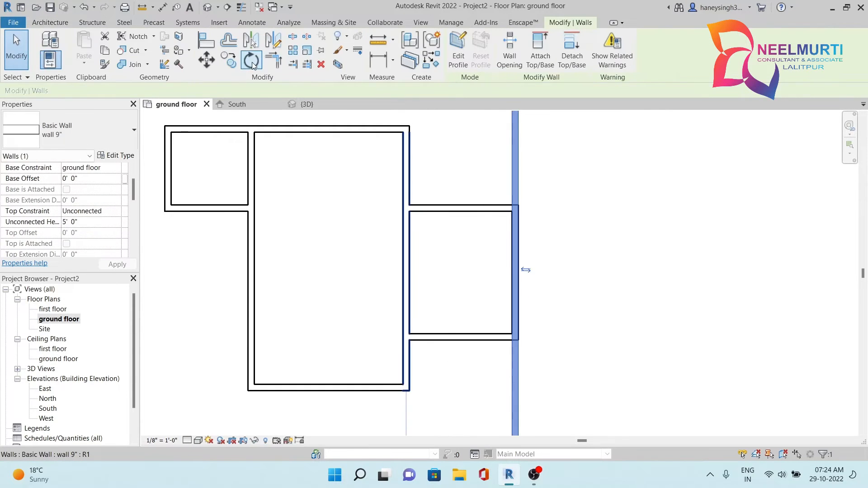
{"action": "left_click", "coordinate": [294, 37]}
{"action": "left_click", "coordinate": [516, 175]}
{"action": "key", "text": "Escape"}
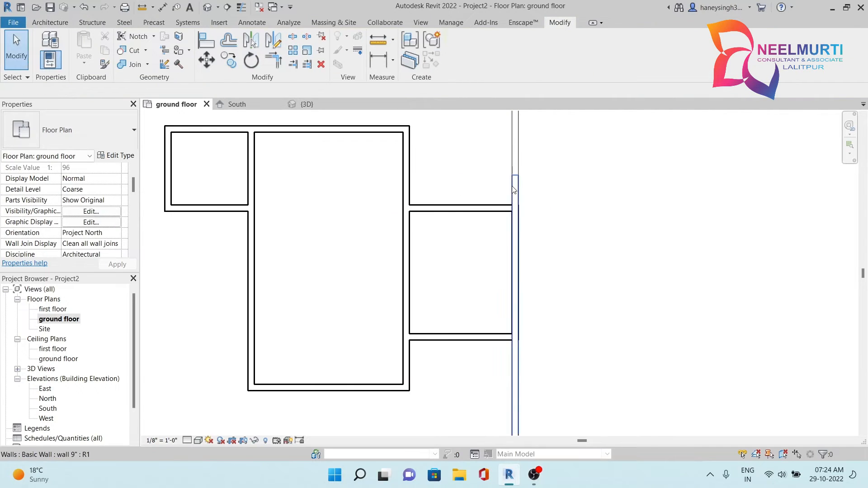
{"action": "left_click", "coordinate": [514, 179]}
{"action": "left_click_drag", "start_coordinate": [512, 175], "coordinate": [514, 340]}
{"action": "key", "text": "Escape"}
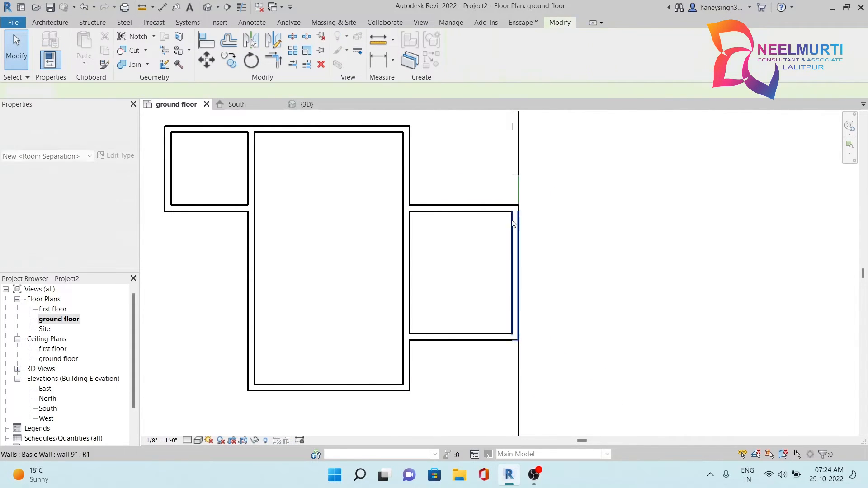
Extend the upper boundary segment down to the third room's upper corner and fine-tune its end there
{"action": "left_click", "coordinate": [512, 172]}
{"action": "left_click_drag", "start_coordinate": [512, 175], "coordinate": [514, 204]}
{"action": "left_click", "coordinate": [562, 212]}
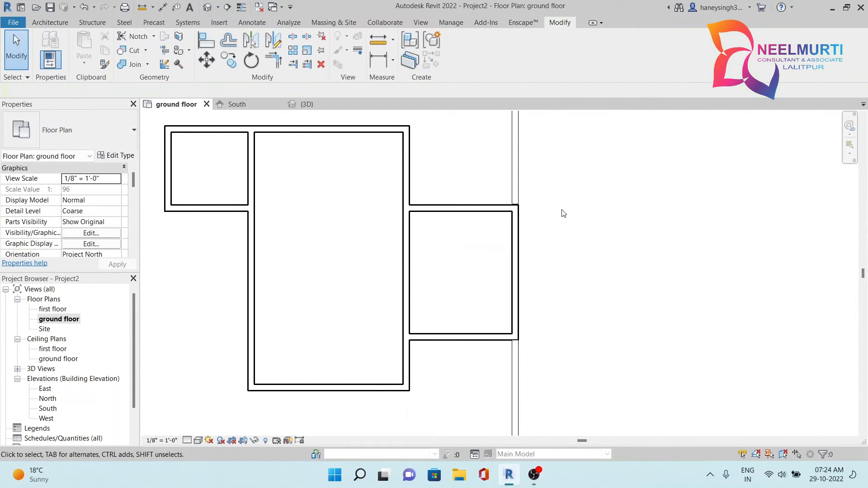
{"action": "scroll", "coordinate": [533, 181], "scroll_direction": "up", "scroll_amount": 2}
{"action": "scroll", "coordinate": [534, 181], "scroll_direction": "up", "scroll_amount": 1}
{"action": "left_click", "coordinate": [486, 218]}
{"action": "left_click_drag", "start_coordinate": [492, 236], "coordinate": [489, 238]}
{"action": "left_click", "coordinate": [551, 220]}
{"action": "scroll", "coordinate": [551, 220], "scroll_direction": "down", "scroll_amount": 4}
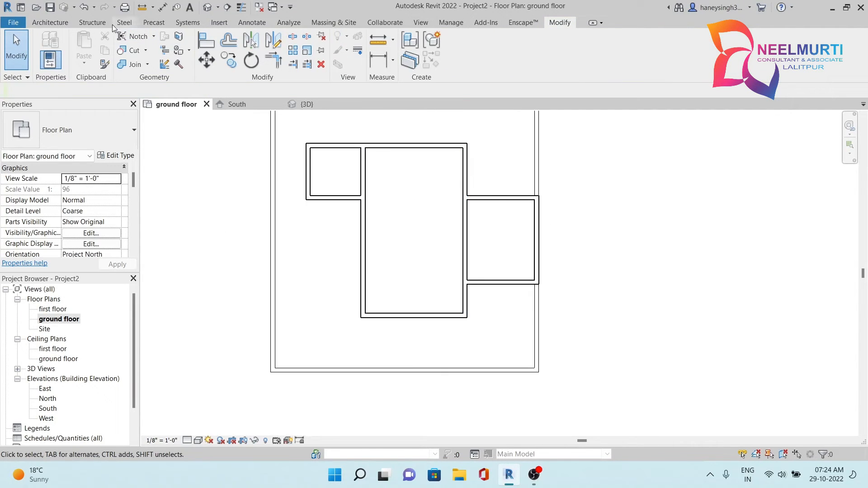
Inspect the room walls and boundary wall in the 3D view from the front and from an angled corner
{"action": "left_click", "coordinate": [207, 8]}
{"action": "mouse_move", "coordinate": [816, 154]}
{"action": "left_mouse_down"}
{"action": "mouse_move", "coordinate": [818, 129]}
{"action": "mouse_move", "coordinate": [151, 143]}
{"action": "mouse_move", "coordinate": [212, 164]}
{"action": "left_mouse_up"}
{"action": "middle_click_drag", "start_coordinate": [729, 294], "coordinate": [695, 200]}
{"action": "middle_click_drag", "start_coordinate": [365, 267], "coordinate": [356, 326]}
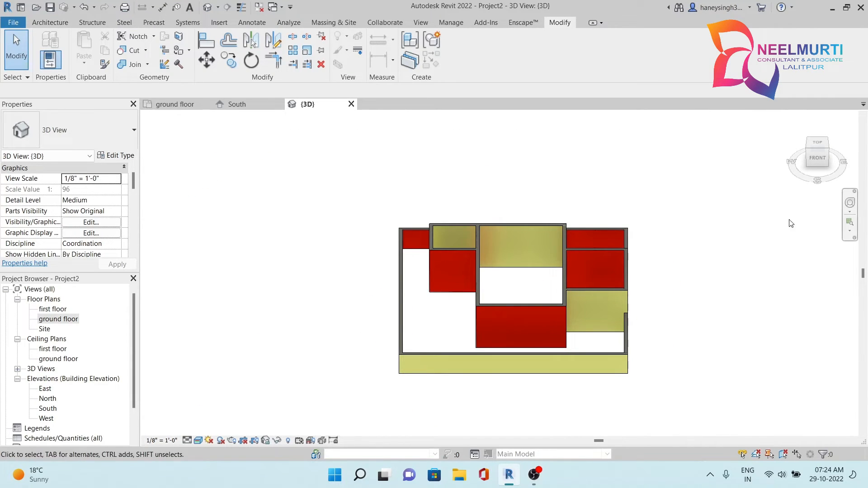
{"action": "mouse_move", "coordinate": [816, 160]}
{"action": "left_mouse_down"}
{"action": "mouse_move", "coordinate": [145, 133]}
{"action": "mouse_move", "coordinate": [182, 159]}
{"action": "mouse_move", "coordinate": [185, 175]}
{"action": "left_mouse_up"}
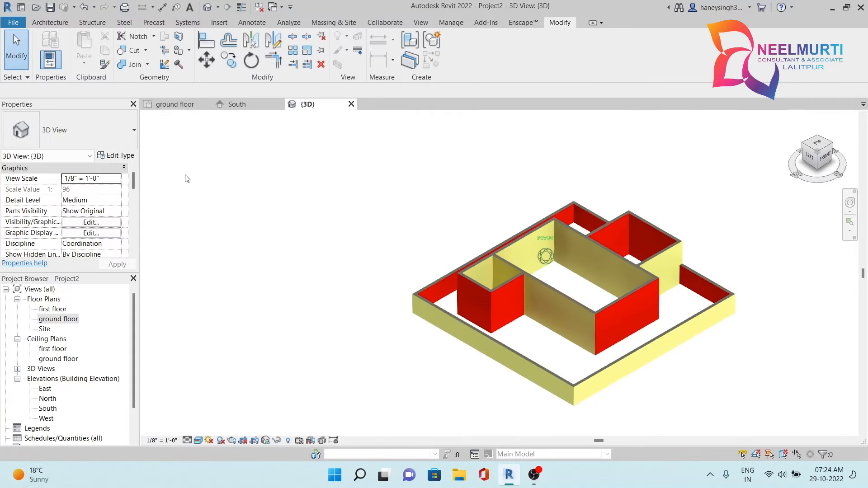
{"action": "middle_click_drag", "start_coordinate": [675, 289], "coordinate": [573, 298]}
{"action": "scroll", "coordinate": [602, 288], "scroll_direction": "up", "scroll_amount": 2}
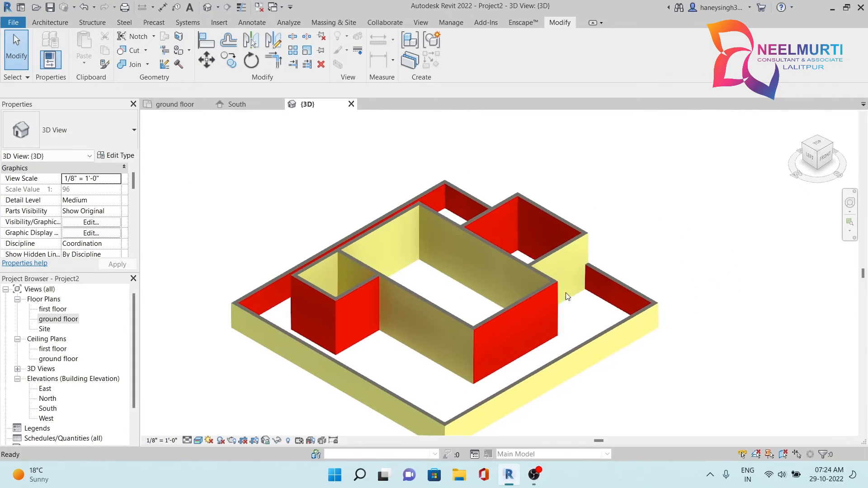
{"action": "scroll", "coordinate": [465, 292], "scroll_direction": "down", "scroll_amount": 3}
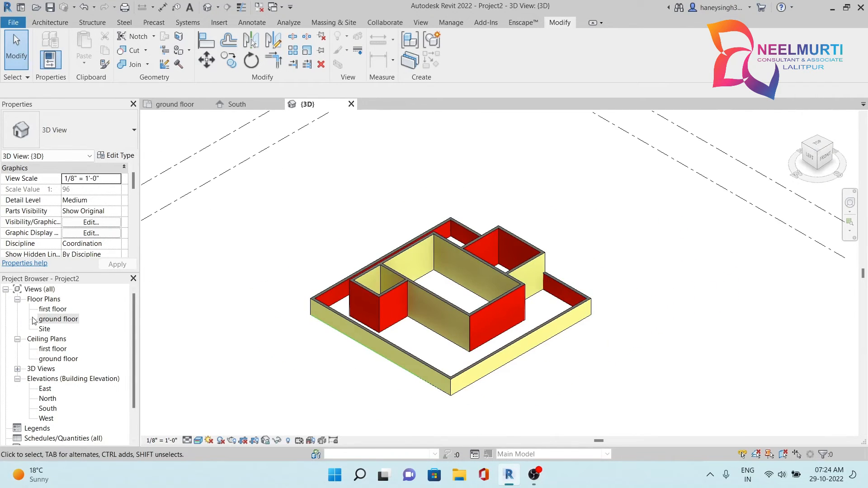
{"action": "middle_click_drag", "start_coordinate": [335, 321], "coordinate": [305, 298]}
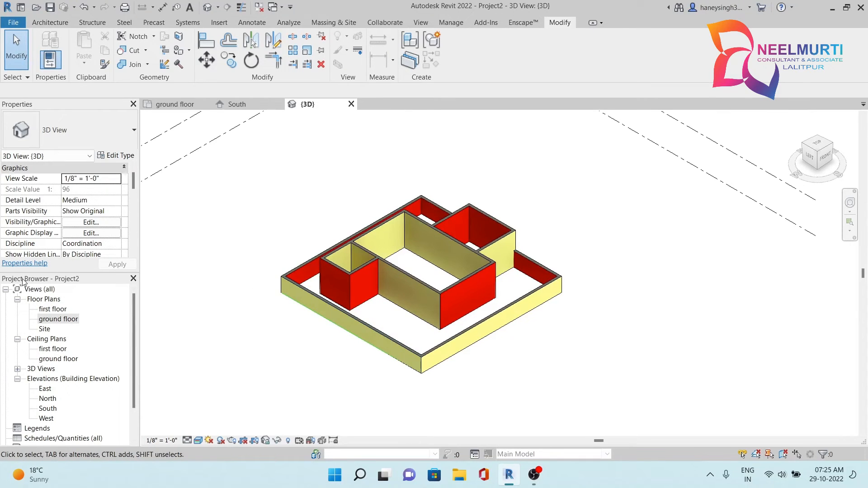
{"action": "key", "text": "w"}
{"action": "key", "text": "a"}
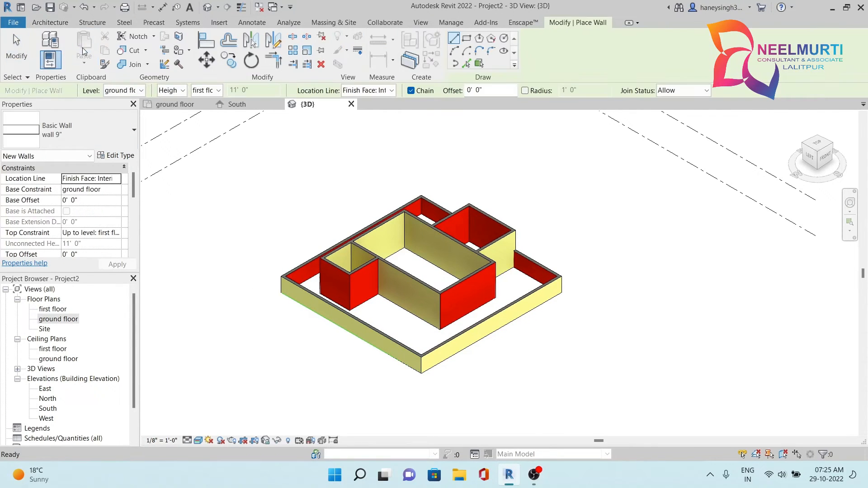
{"action": "key", "text": "Escape"}
{"action": "key", "text": "Escape"}
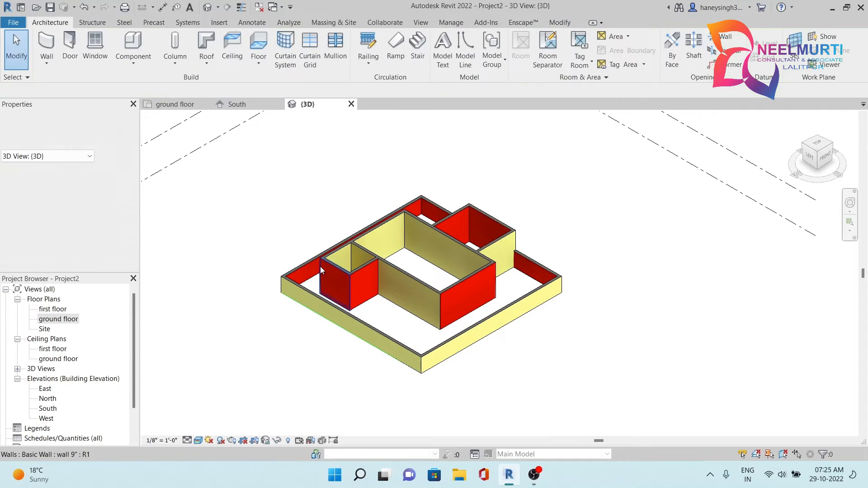
{"action": "left_click", "coordinate": [46, 47]}
{"action": "key", "text": "Escape"}
{"action": "key", "text": "Escape"}
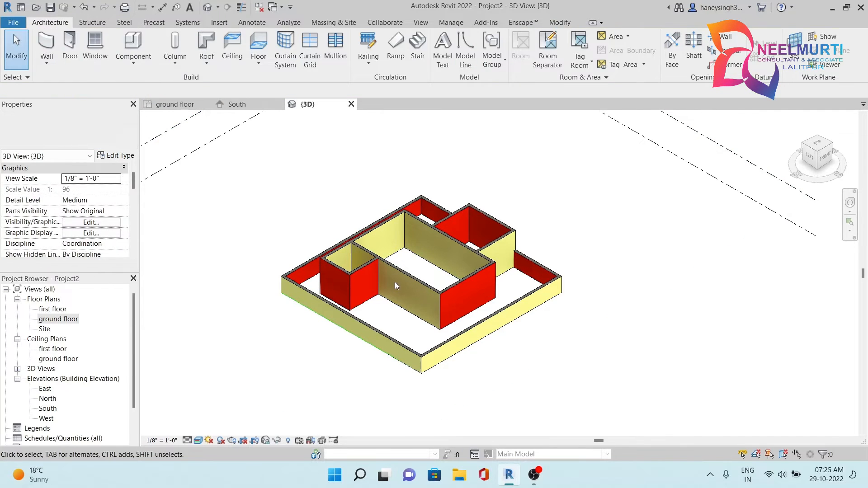
Set the base offset of the large room's front wall to 7'-0"
{"action": "left_click", "coordinate": [459, 285]}
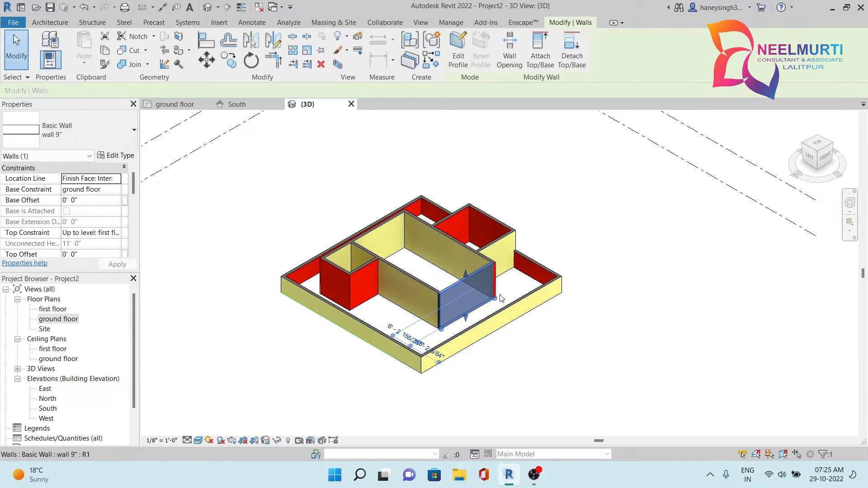
{"action": "scroll", "coordinate": [460, 306], "scroll_direction": "up", "scroll_amount": 5}
{"action": "middle_click_drag", "start_coordinate": [516, 311], "coordinate": [503, 301], "text": "shift"}
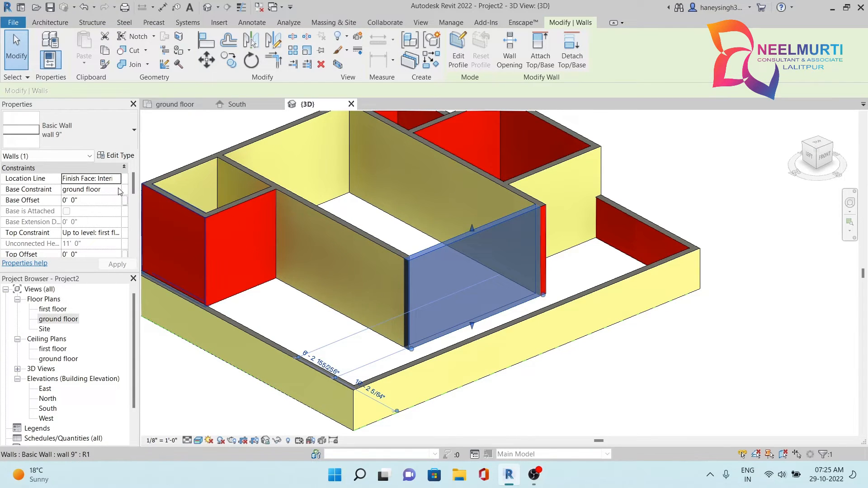
{"action": "left_click", "coordinate": [105, 200]}
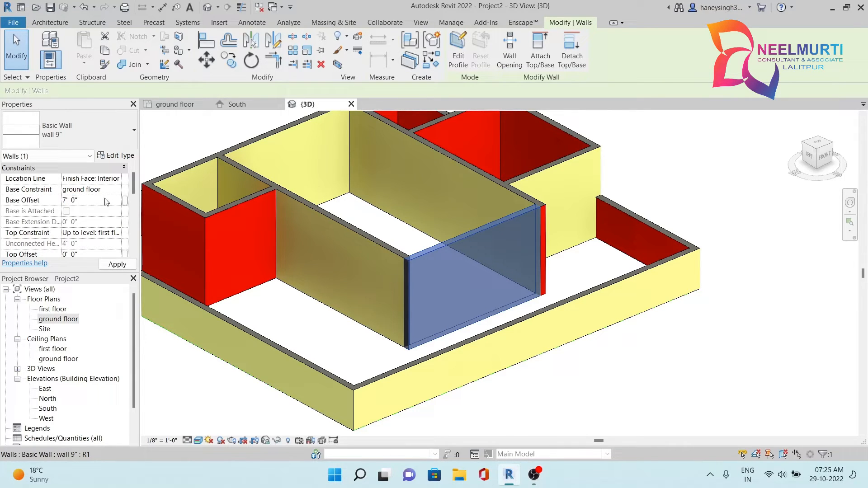
{"action": "left_click", "coordinate": [537, 311]}
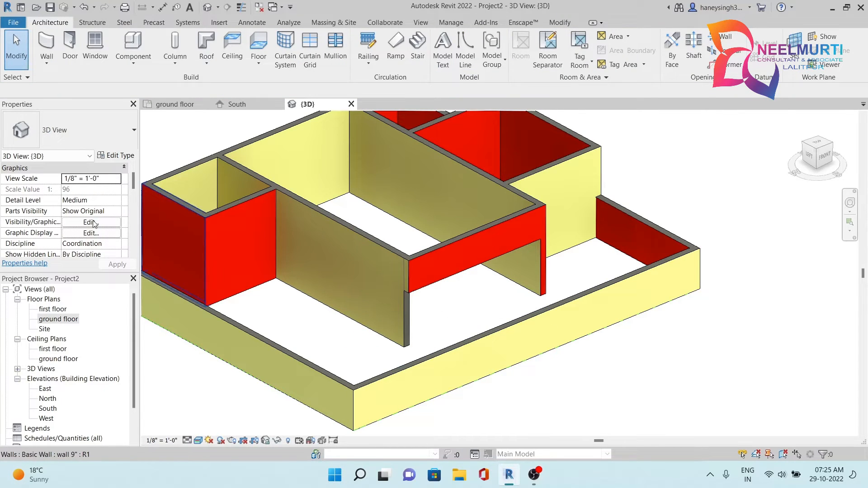
Set the base offset of the small room's front wall to 3'
{"action": "scroll", "coordinate": [97, 214], "scroll_direction": "down", "scroll_amount": 5}
{"action": "scroll", "coordinate": [92, 226], "scroll_direction": "up", "scroll_amount": 5}
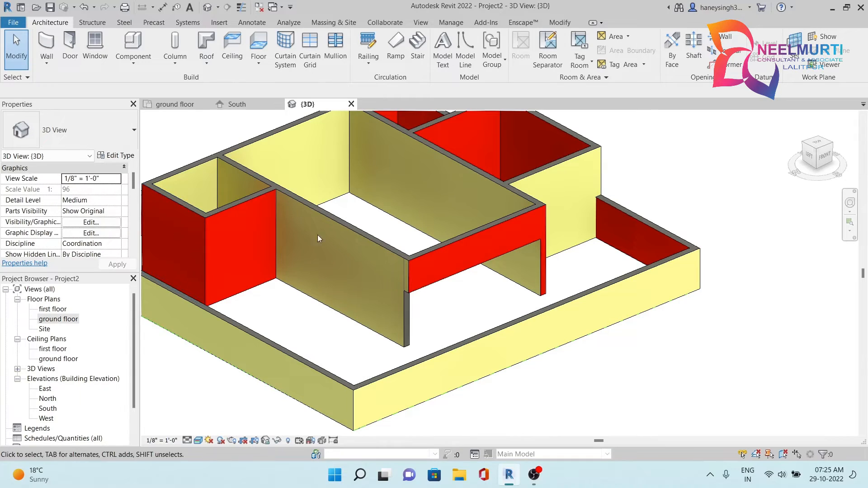
{"action": "left_click", "coordinate": [225, 215]}
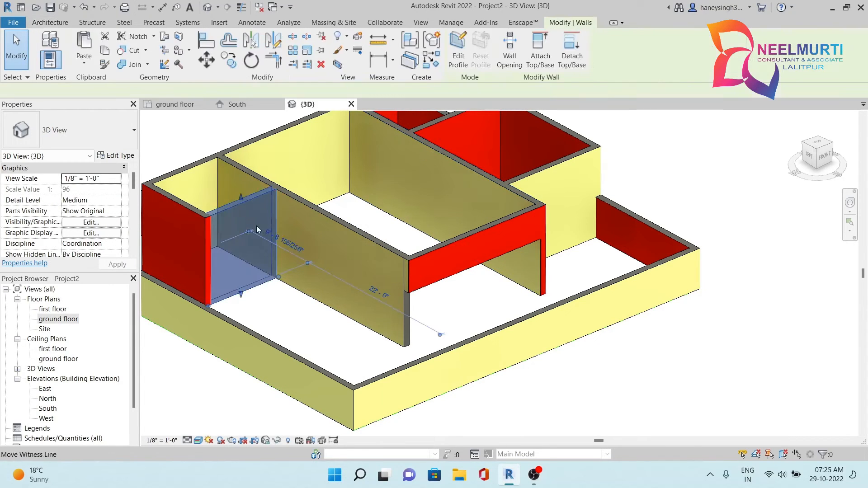
{"action": "middle_click_drag", "start_coordinate": [288, 233], "coordinate": [413, 234]}
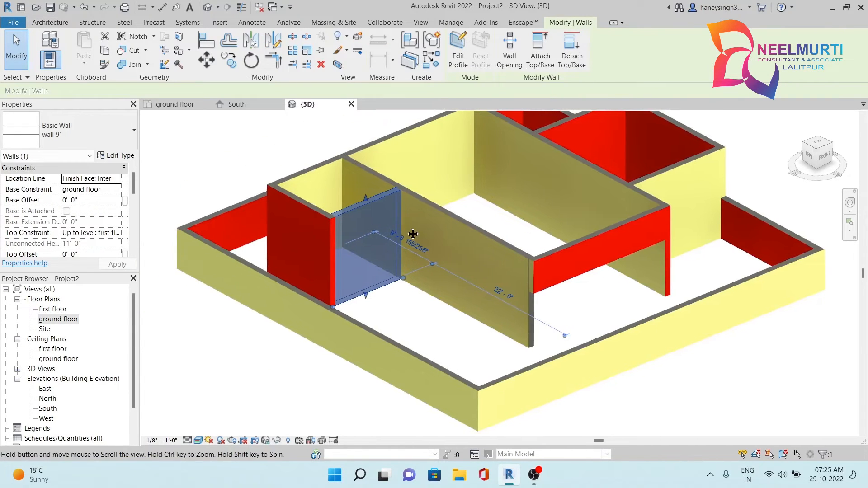
{"action": "left_click", "coordinate": [96, 203]}
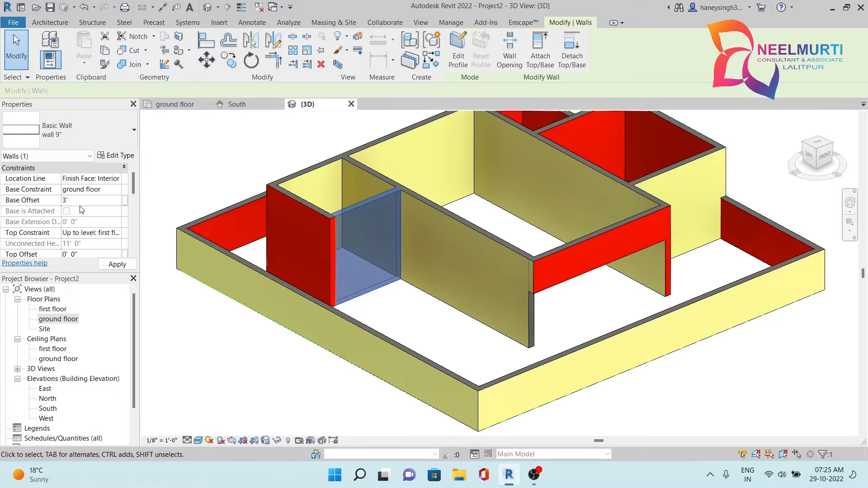
{"action": "left_click", "coordinate": [191, 359]}
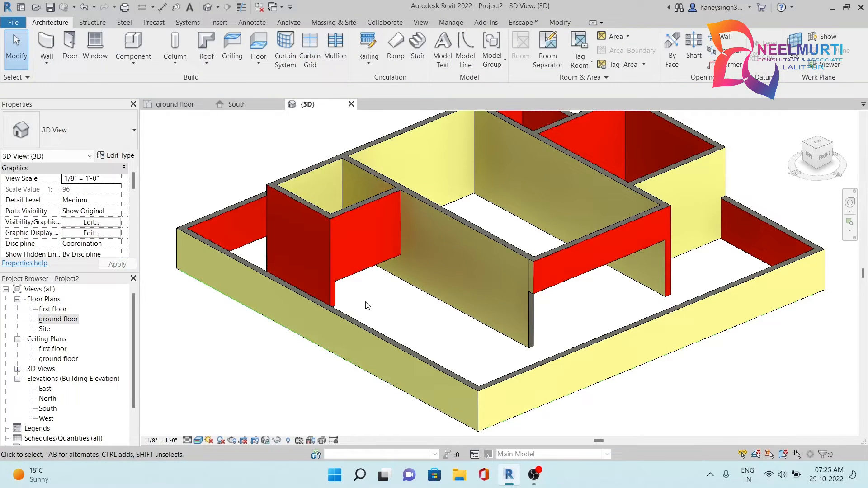
Set the top offset of the small room's front wall to 3'-0"
{"action": "left_click", "coordinate": [363, 205]}
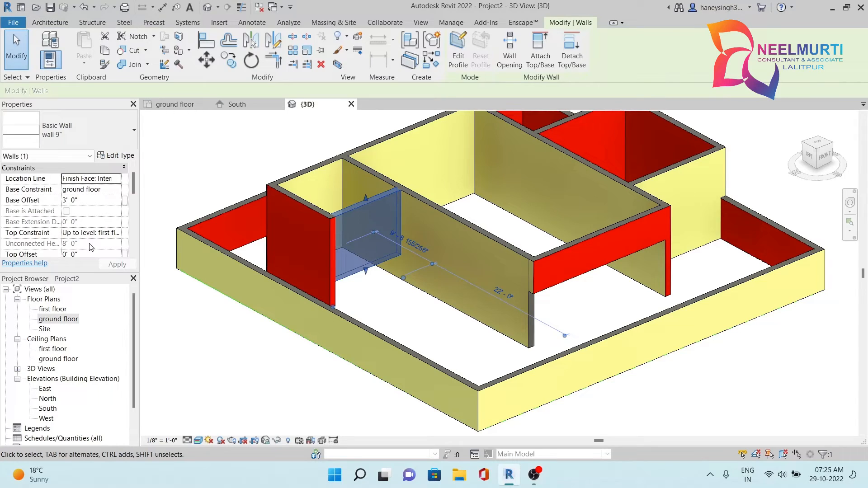
{"action": "scroll", "coordinate": [90, 246], "scroll_direction": "down", "scroll_amount": 2}
{"action": "left_click", "coordinate": [94, 232]}
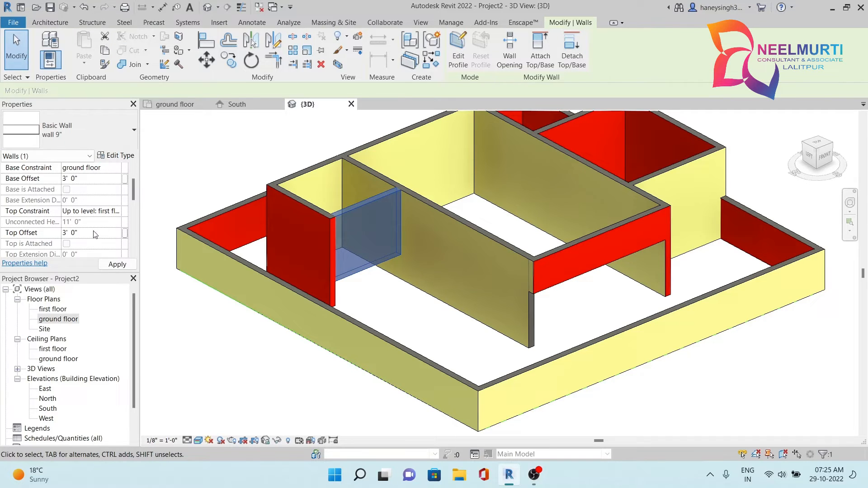
{"action": "left_click", "coordinate": [186, 358]}
Set the top offset of the small room's front wall to -3'-0"
{"action": "scroll", "coordinate": [100, 231], "scroll_direction": "down", "scroll_amount": 3}
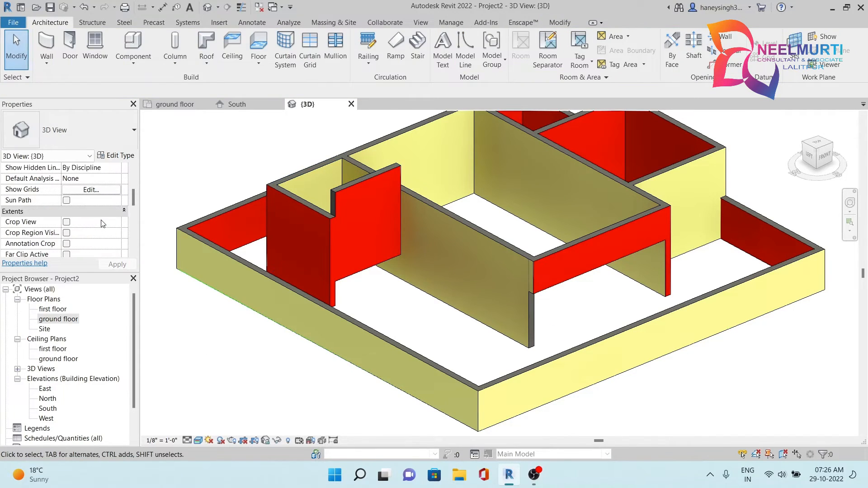
{"action": "left_click", "coordinate": [360, 200]}
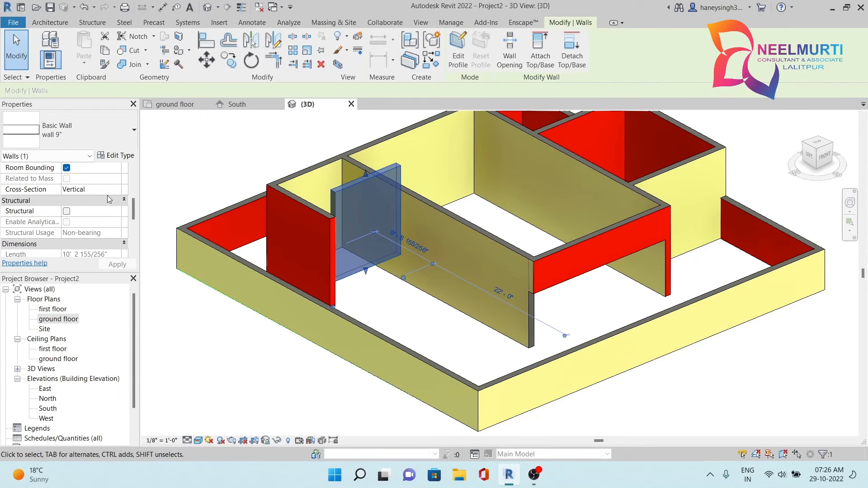
{"action": "scroll", "coordinate": [82, 239], "scroll_direction": "up", "scroll_amount": 5}
{"action": "left_click", "coordinate": [94, 232]}
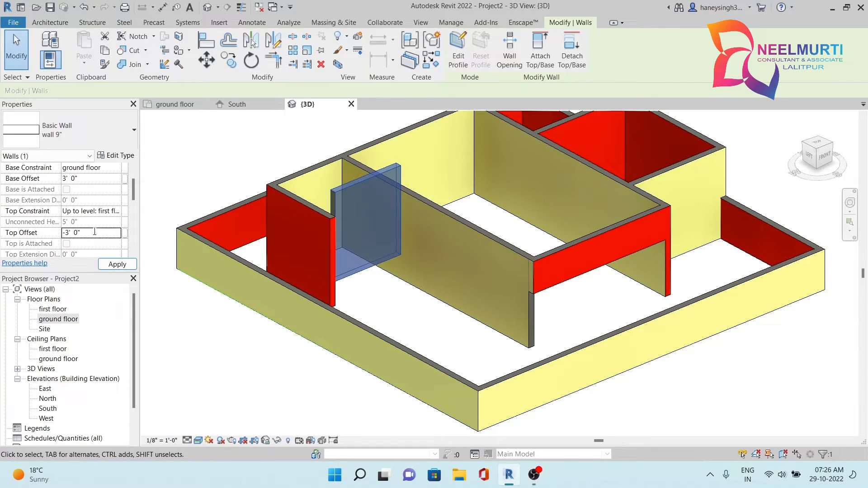
{"action": "key", "text": "Return"}
{"action": "left_click", "coordinate": [239, 352]}
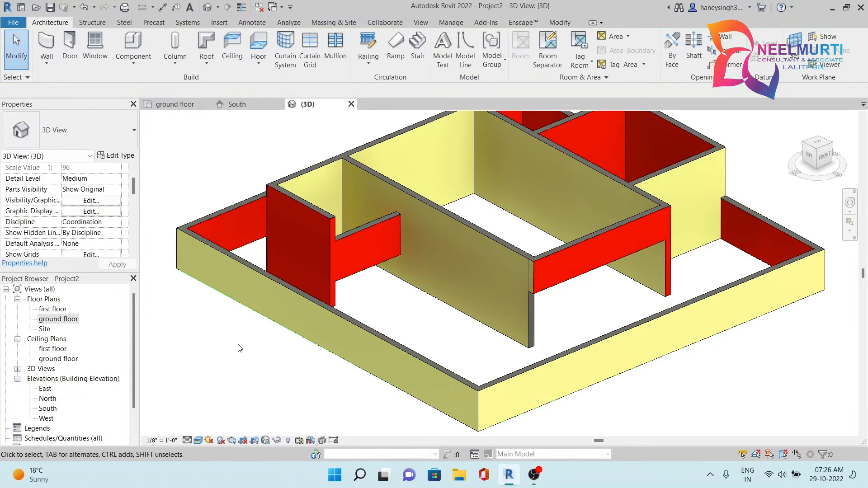
Undo the base and top offset changes made to the front walls of the small and large rooms
{"action": "key", "text": "ctrl+z"}
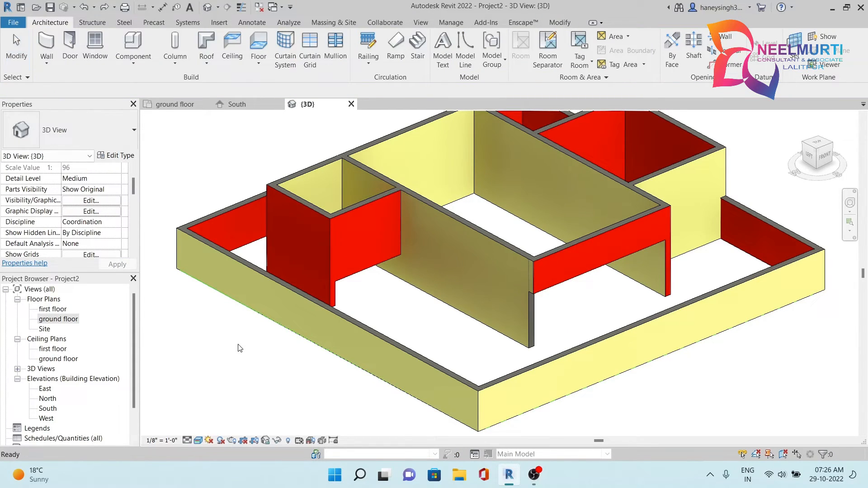
{"action": "key", "text": "ctrl+z"}
{"action": "scroll", "coordinate": [248, 339], "scroll_direction": "down", "scroll_amount": 4}
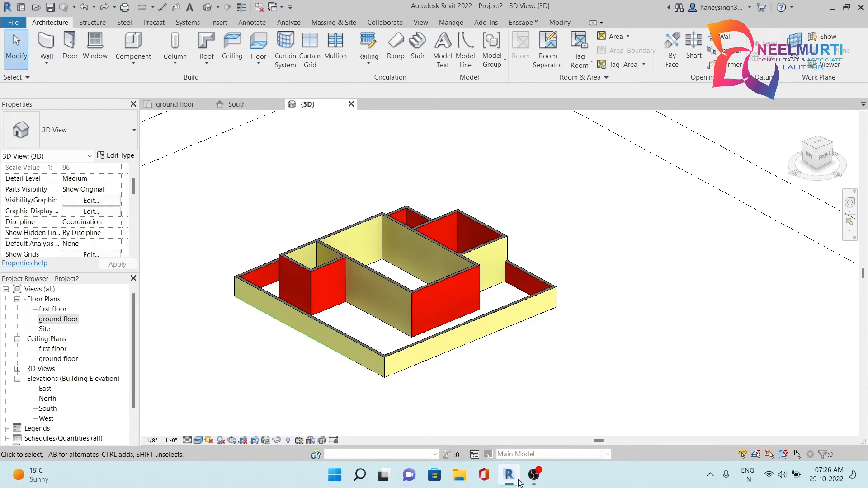
Return to the ground floor plan view and bring all three rooms into view
{"action": "mouse_move", "coordinate": [520, 484]}
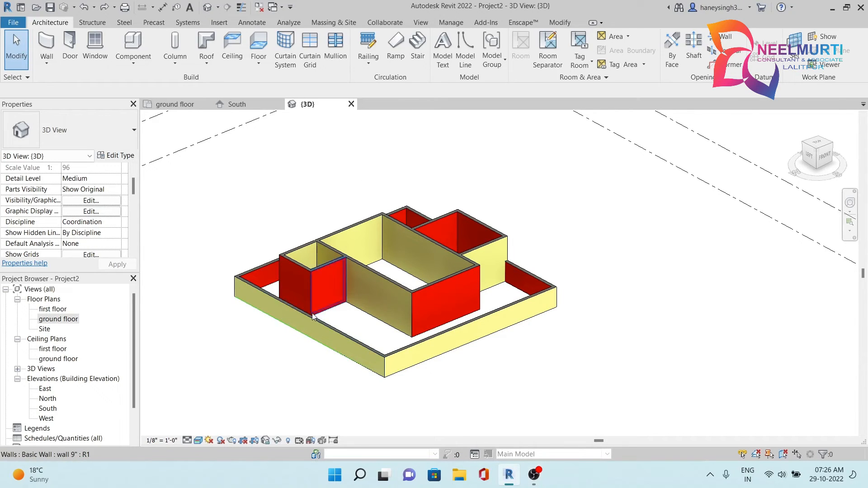
{"action": "middle_click_drag", "start_coordinate": [306, 315], "coordinate": [385, 342]}
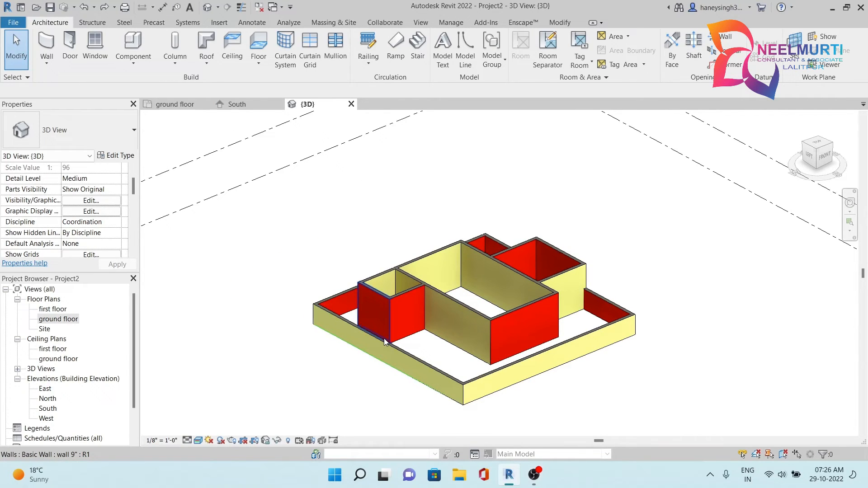
{"action": "double_click", "coordinate": [71, 320]}
{"action": "scroll", "coordinate": [339, 331], "scroll_direction": "down", "scroll_amount": 5}
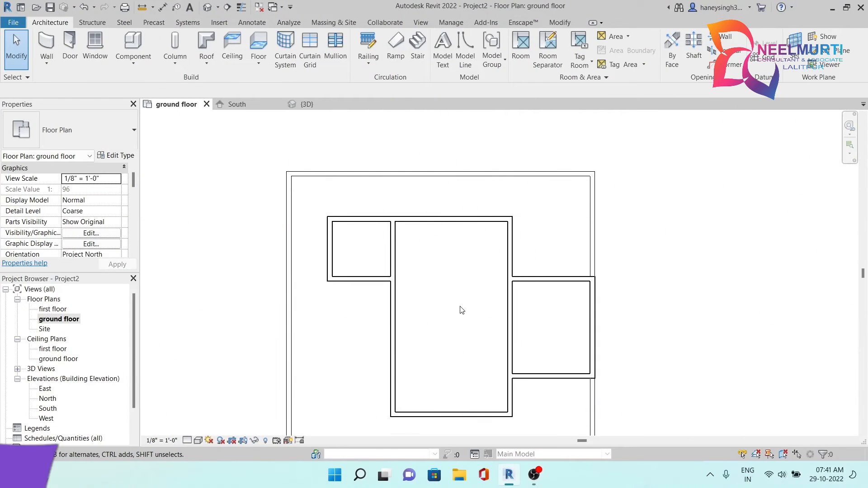
{"action": "middle_click_drag", "start_coordinate": [361, 272], "coordinate": [338, 247]}
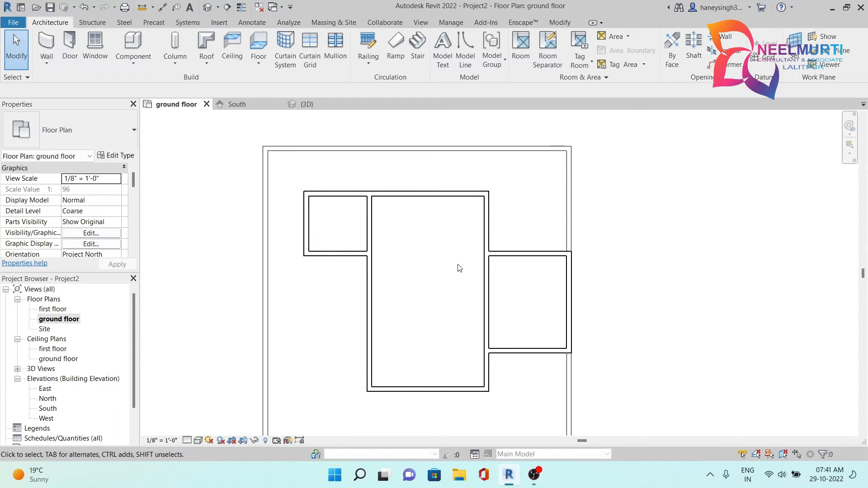
{"action": "middle_click_drag", "start_coordinate": [459, 267], "coordinate": [435, 220]}
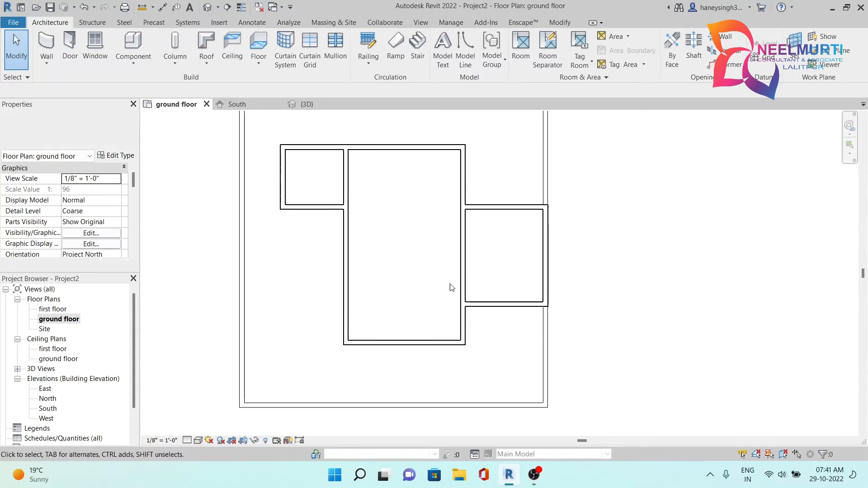
Place a Single-Flush 36" x 84" door in the large room's lower wall, centred about 2'-6" from its left wall
{"action": "left_click", "coordinate": [76, 55]}
{"action": "left_click", "coordinate": [88, 119]}
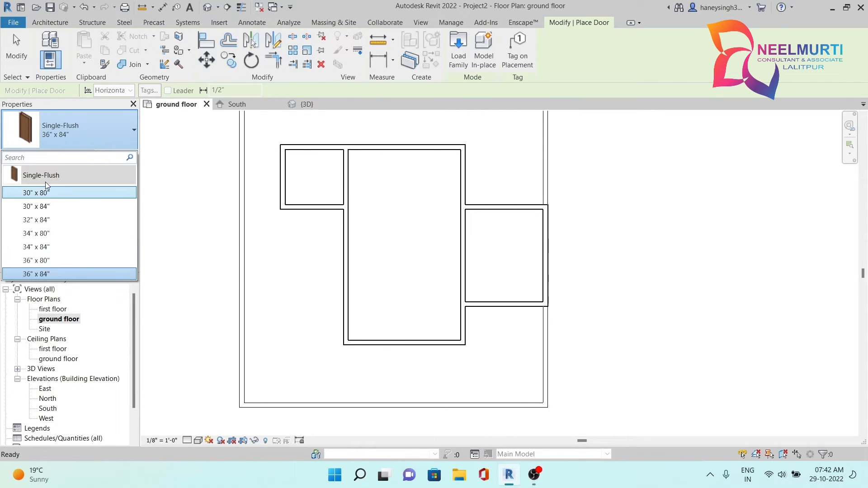
{"action": "left_click", "coordinate": [83, 134]}
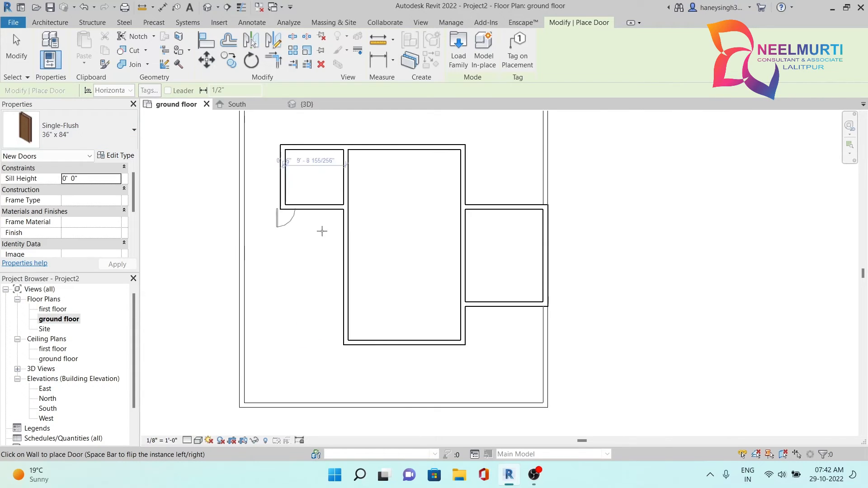
{"action": "scroll", "coordinate": [393, 353], "scroll_direction": "up", "scroll_amount": 3}
{"action": "left_click", "coordinate": [81, 131]}
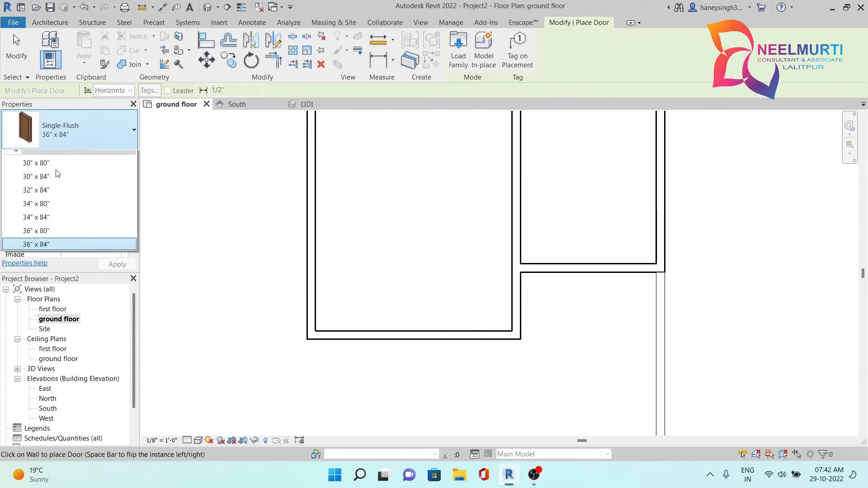
{"action": "left_click", "coordinate": [36, 274]}
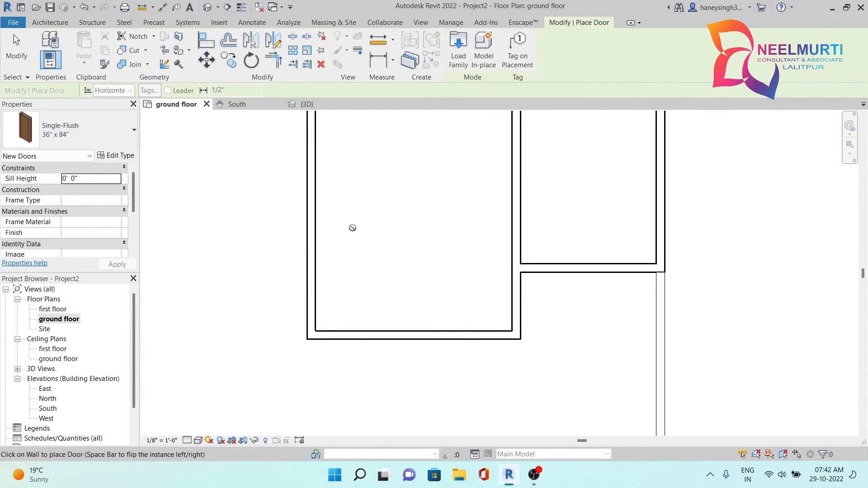
{"action": "scroll", "coordinate": [342, 334], "scroll_direction": "up", "scroll_amount": 1}
{"action": "left_click", "coordinate": [335, 332]}
{"action": "middle_click_drag", "start_coordinate": [606, 257], "coordinate": [449, 341]}
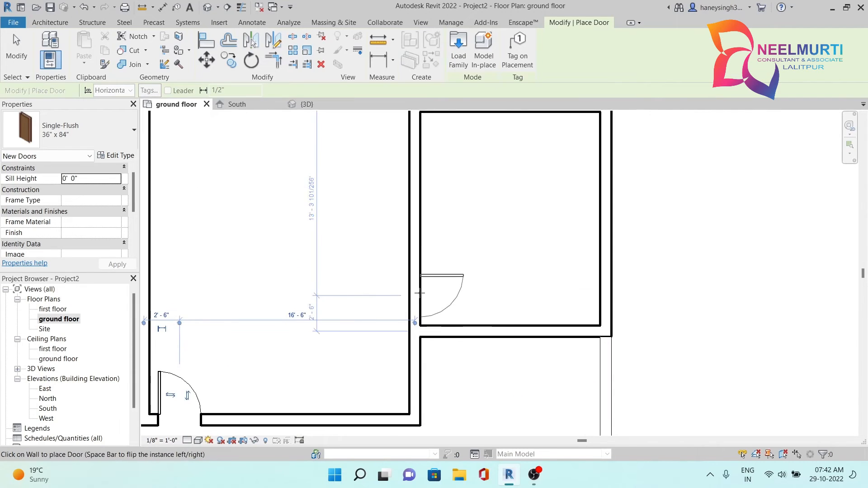
Place Single-Flush 36" x 84" doors in the right room's left wall and the upper-left room's right wall, near their lower corners
{"action": "middle_click_drag", "start_coordinate": [420, 293], "coordinate": [502, 278]}
{"action": "left_click", "coordinate": [501, 278]}
{"action": "middle_click_drag", "start_coordinate": [657, 304], "coordinate": [515, 188]}
{"action": "left_click", "coordinate": [644, 218]}
{"action": "key", "text": "Escape"}
{"action": "key", "text": "Escape"}
In the 3D view, duplicate the type of the large room's front Single-Flush door as 4'x8'
{"action": "left_click", "coordinate": [213, 9]}
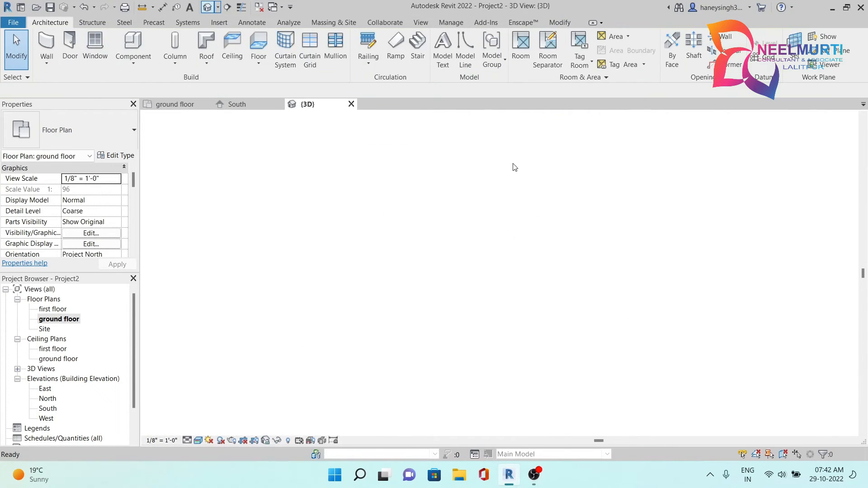
{"action": "scroll", "coordinate": [638, 365], "scroll_direction": "up", "scroll_amount": 10}
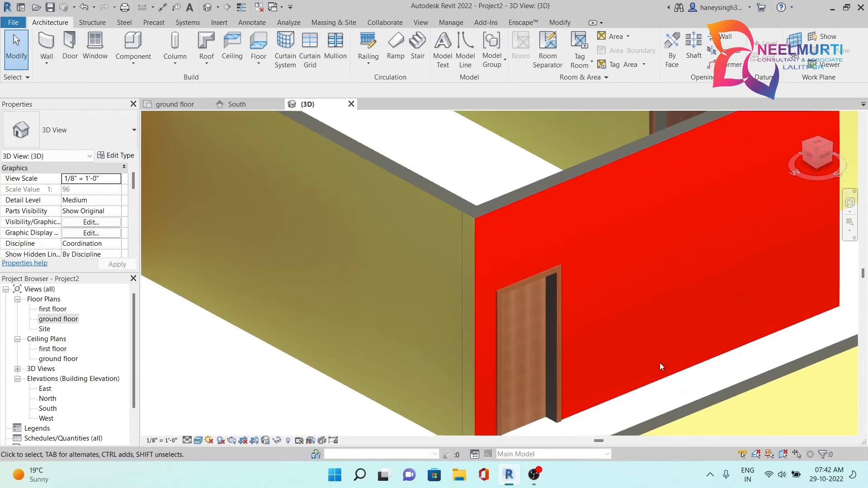
{"action": "scroll", "coordinate": [616, 372], "scroll_direction": "down", "scroll_amount": 3}
{"action": "left_click_drag", "start_coordinate": [825, 156], "coordinate": [606, 162]}
{"action": "middle_click_drag", "start_coordinate": [715, 257], "coordinate": [421, 360]}
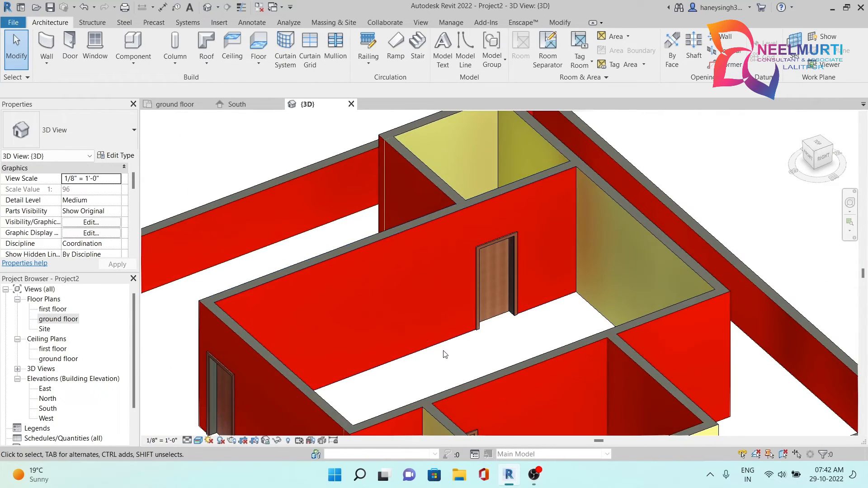
{"action": "middle_click_drag", "start_coordinate": [484, 344], "coordinate": [678, 160]}
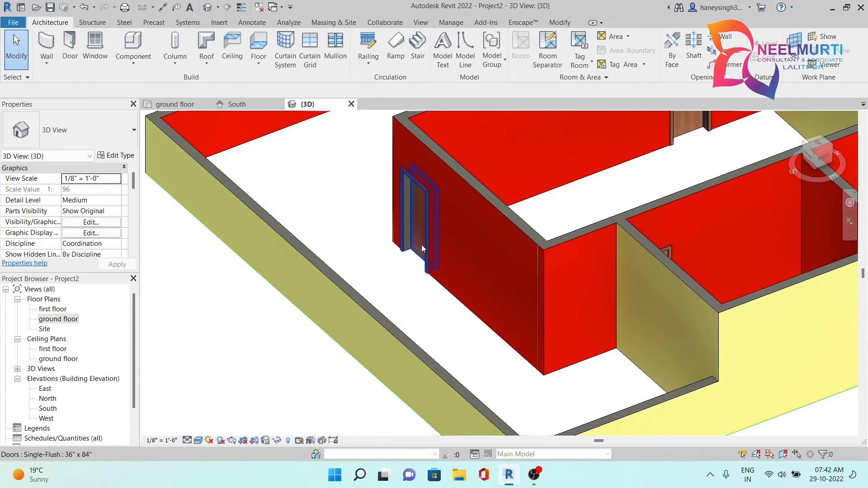
{"action": "left_click", "coordinate": [421, 245]}
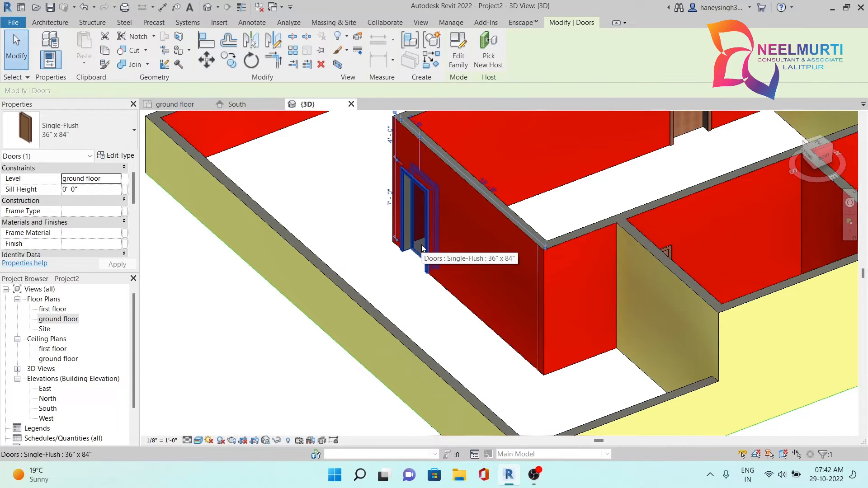
{"action": "left_click", "coordinate": [130, 158]}
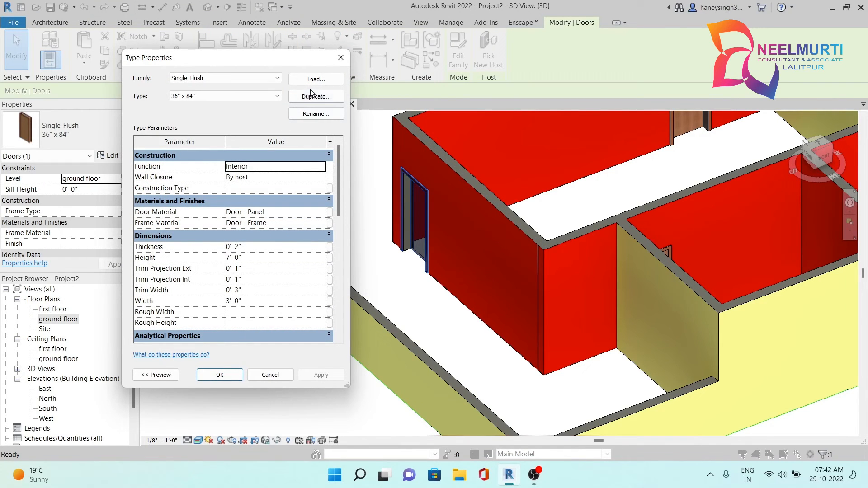
{"action": "left_click", "coordinate": [311, 92]}
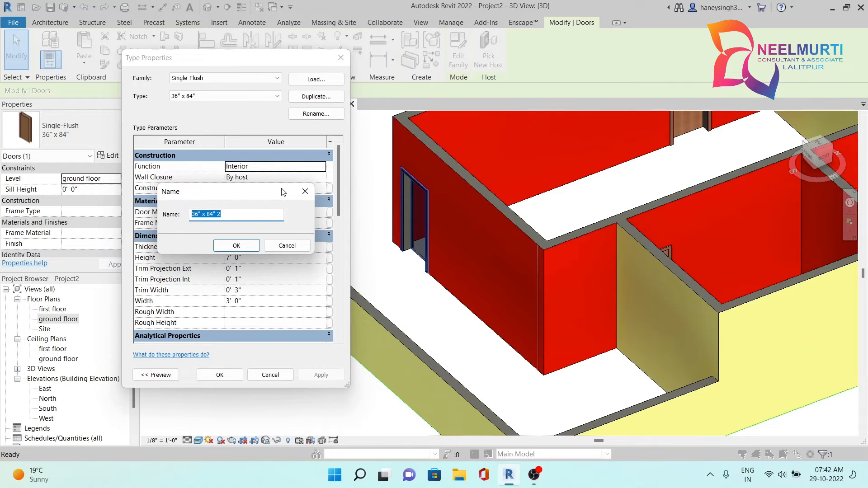
{"action": "type", "text": "4'x8"}
{"action": "left_click", "coordinate": [248, 246]}
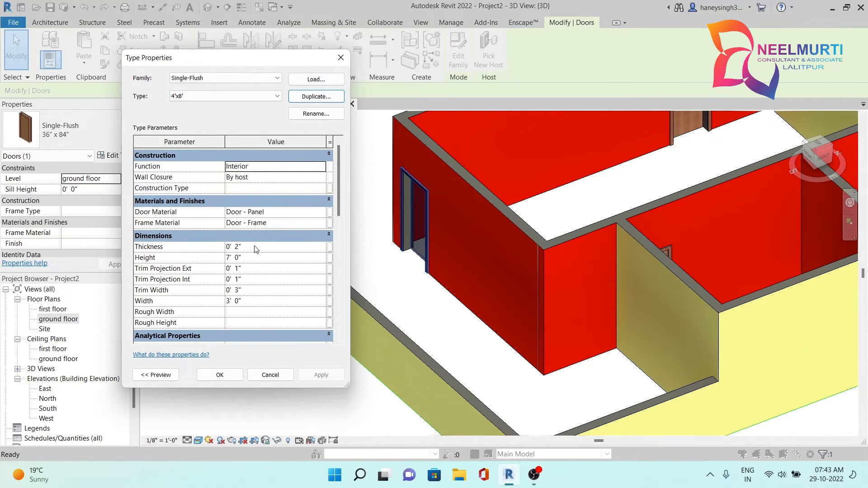
Set the 4'x8' door type's height to 8' and width to 4'
{"action": "left_click", "coordinate": [261, 258]}
{"action": "type", "text": "8"}
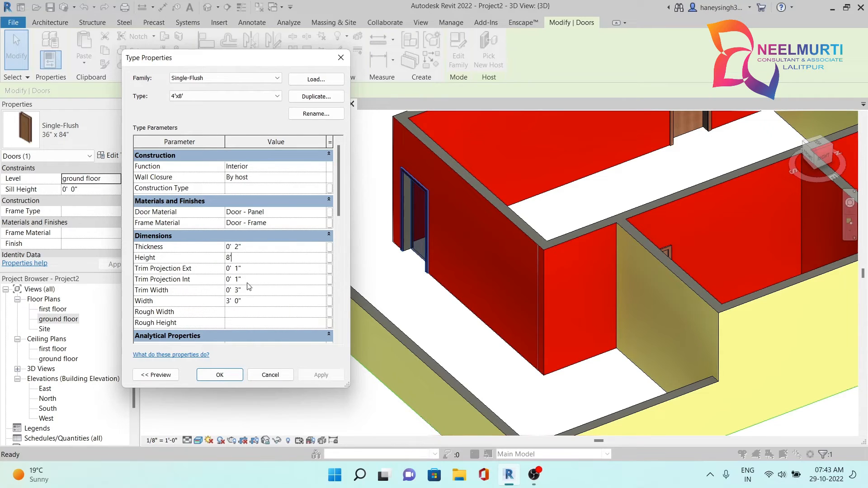
{"action": "left_click", "coordinate": [256, 302]}
{"action": "type", "text": "4"}
{"action": "left_click", "coordinate": [225, 380]}
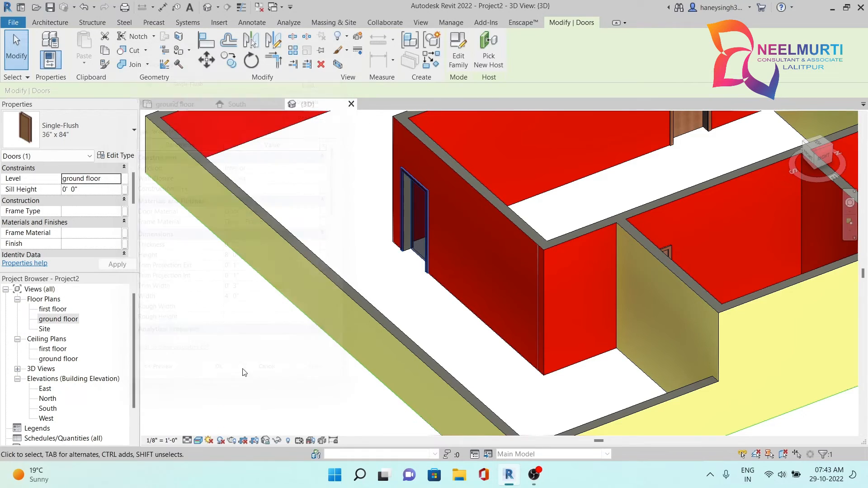
Look at the model from the front and shift the 4'x8' door slightly away from the left end of its wall
{"action": "left_click_drag", "start_coordinate": [820, 157], "coordinate": [856, 140]}
{"action": "left_click", "coordinate": [809, 155]}
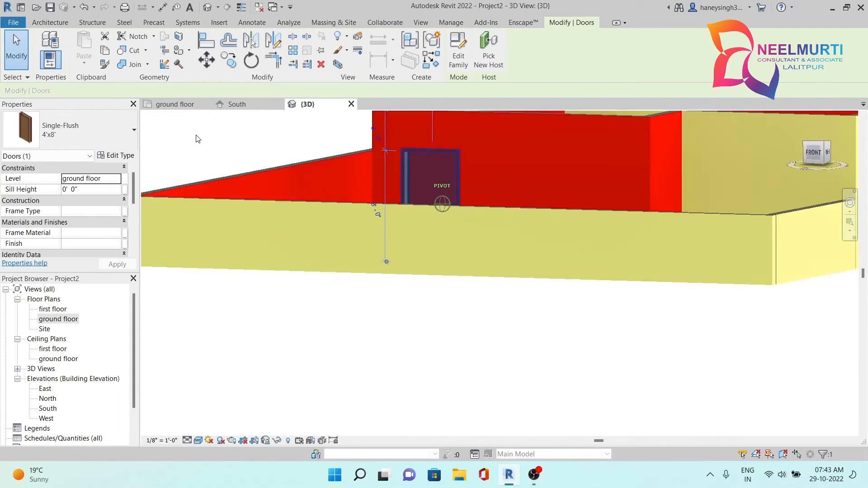
{"action": "key", "text": "Escape"}
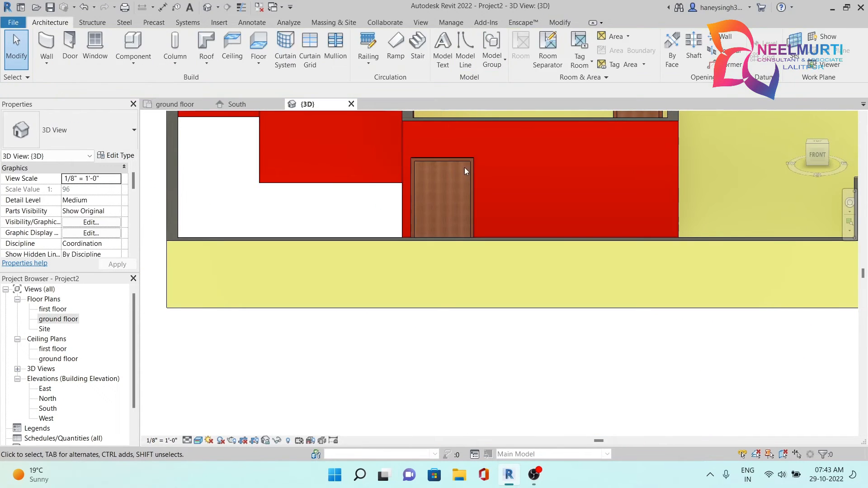
{"action": "left_click", "coordinate": [465, 164]}
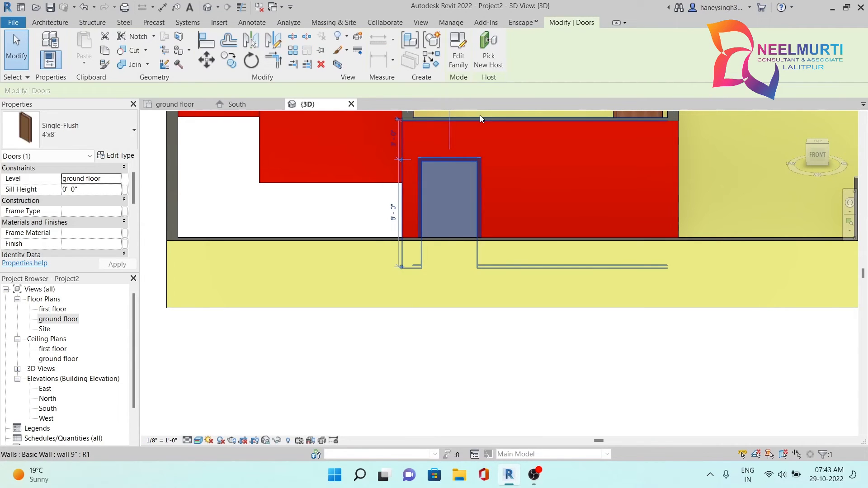
{"action": "middle_click_drag", "start_coordinate": [492, 160], "coordinate": [511, 230]}
{"action": "middle_click_drag", "start_coordinate": [541, 160], "coordinate": [497, 245]}
{"action": "key", "text": "Escape"}
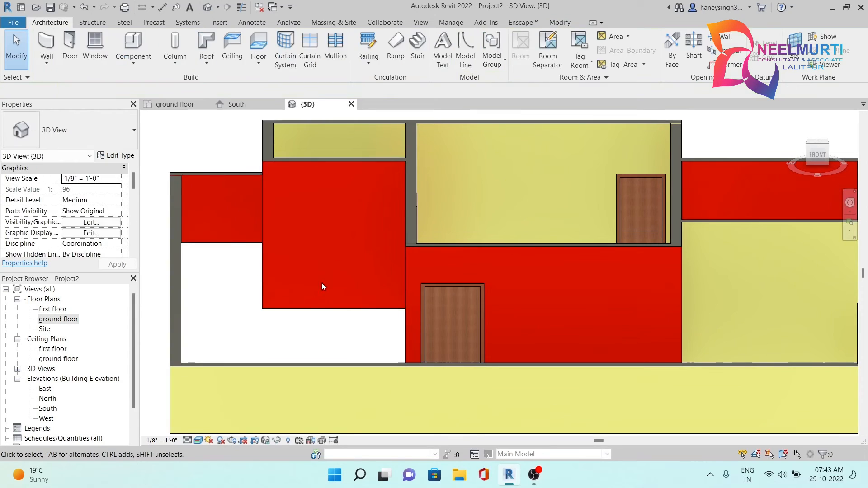
{"action": "left_click", "coordinate": [70, 45]}
{"action": "left_click", "coordinate": [81, 121]}
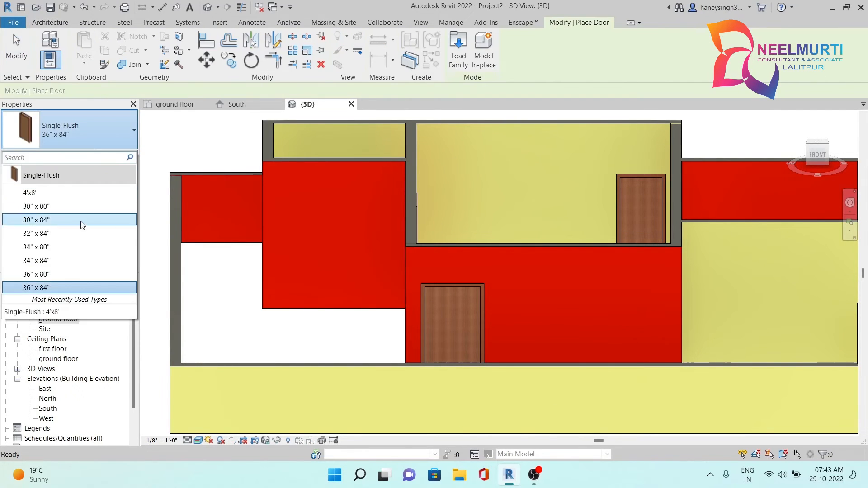
{"action": "left_click", "coordinate": [99, 193]}
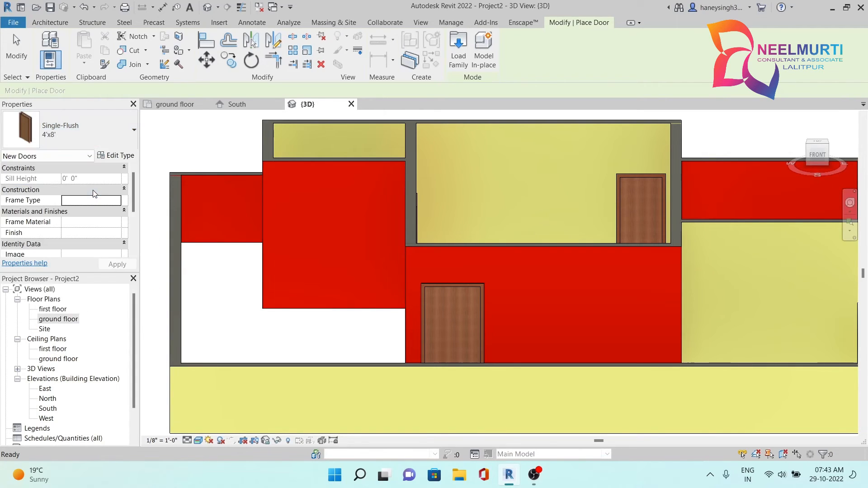
{"action": "left_click", "coordinate": [17, 54]}
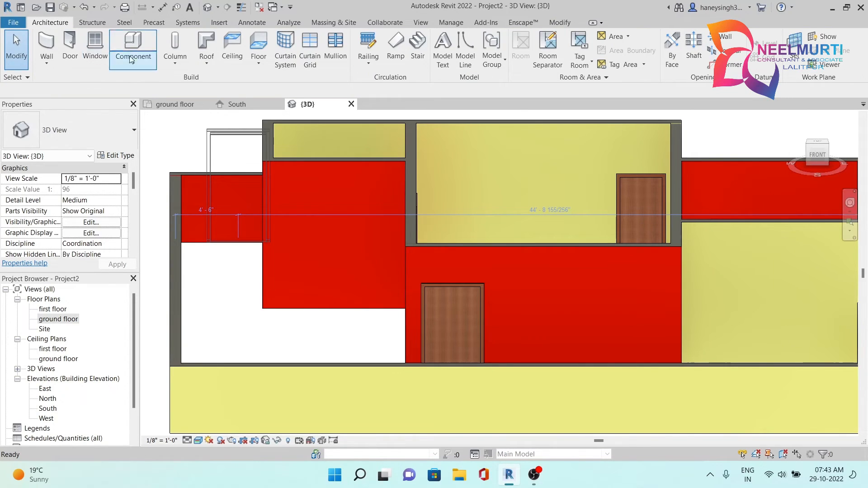
Start loading a door family, browse to the doors folder of the revit library all collection and enlarge its thumbnails
{"action": "left_click", "coordinate": [69, 46]}
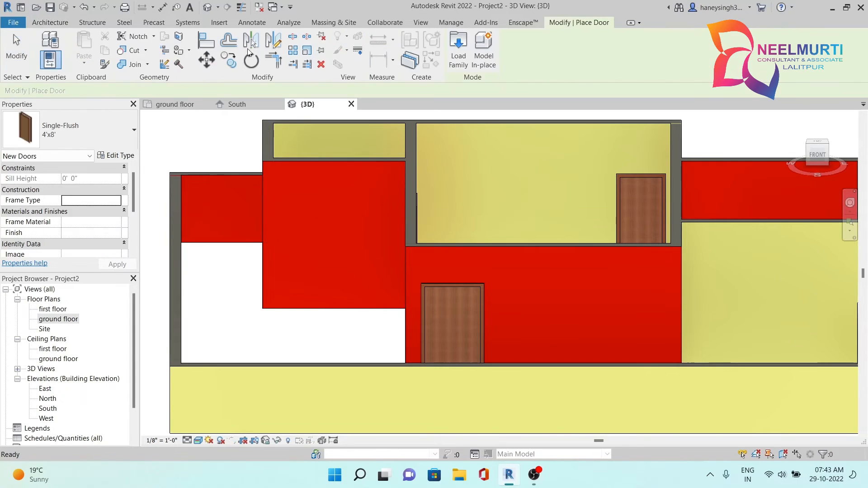
{"action": "left_click", "coordinate": [457, 42]}
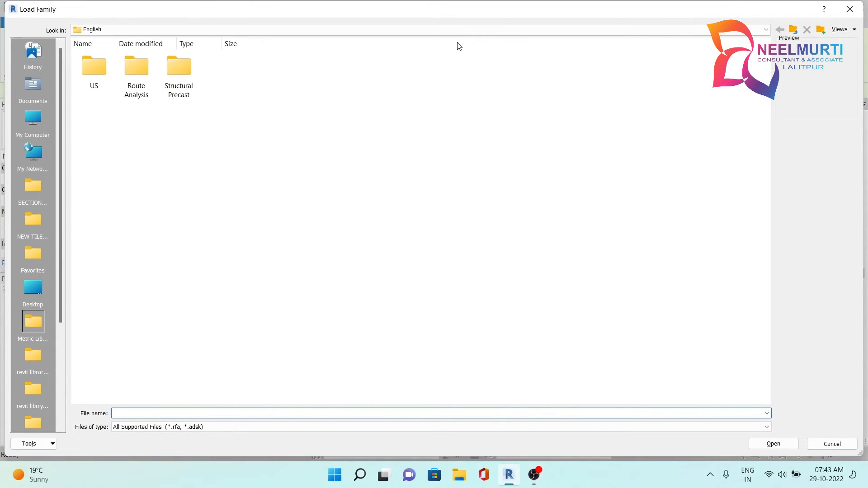
{"action": "left_click", "coordinate": [39, 372]}
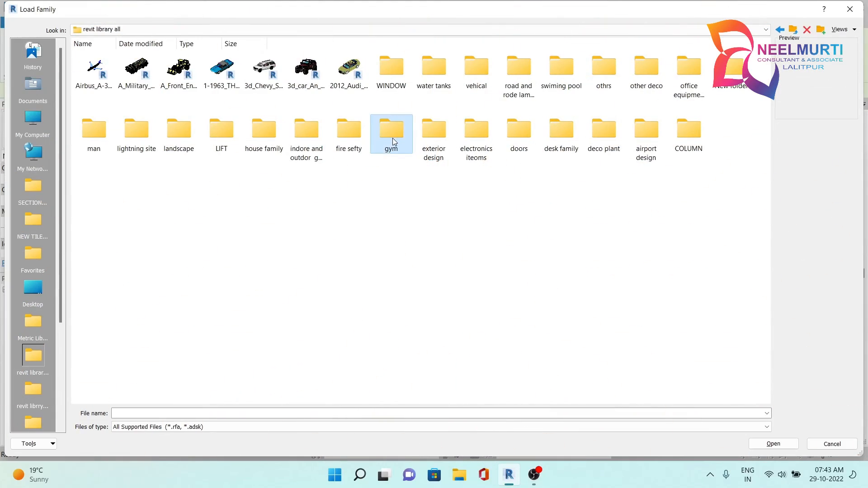
{"action": "key", "text": "d"}
{"action": "double_click", "coordinate": [505, 137]}
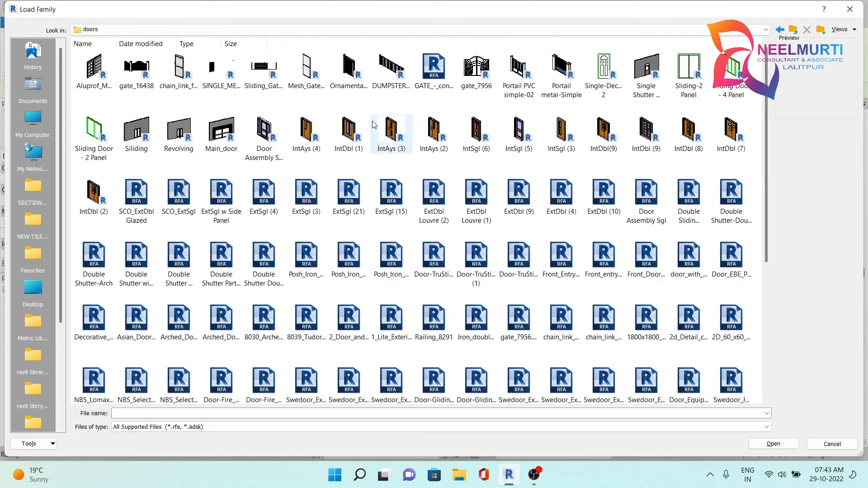
{"action": "right_click", "coordinate": [286, 105]}
{"action": "mouse_move", "coordinate": [312, 110]}
{"action": "left_click", "coordinate": [519, 112]}
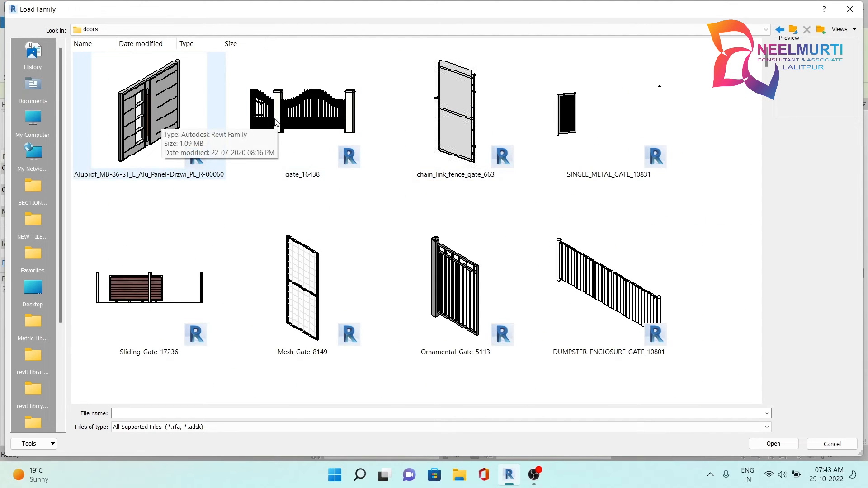
Load the Front_Door_with_Sidelights_16280 family, dismiss the save reminder without saving, and return to the ground floor plan
{"action": "scroll", "coordinate": [328, 120], "scroll_direction": "down", "scroll_amount": 3}
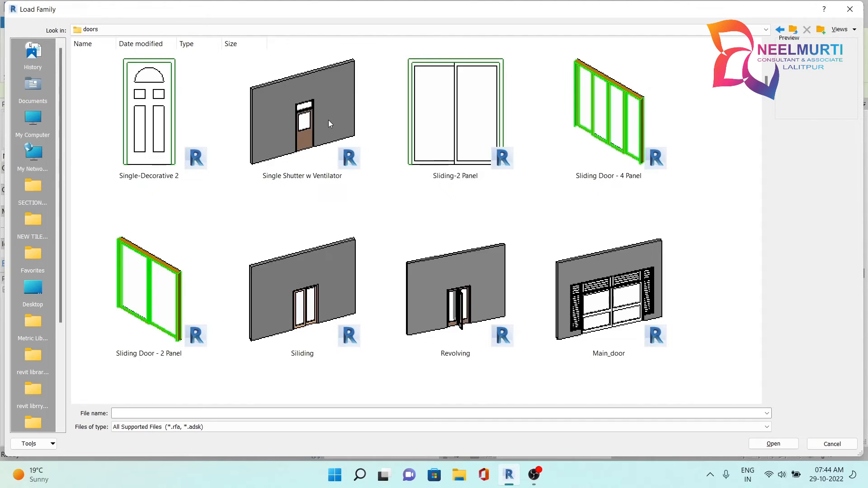
{"action": "scroll", "coordinate": [328, 120], "scroll_direction": "down", "scroll_amount": 3}
{"action": "scroll", "coordinate": [329, 123], "scroll_direction": "down", "scroll_amount": 3}
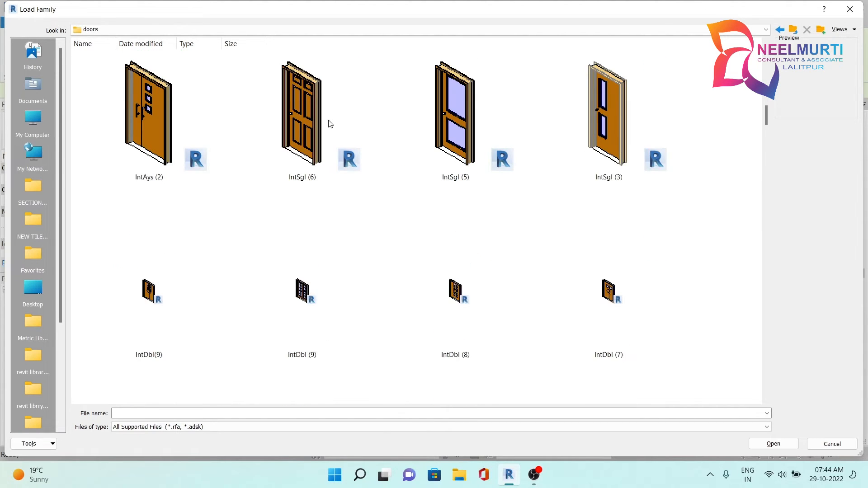
{"action": "scroll", "coordinate": [328, 122], "scroll_direction": "down", "scroll_amount": 3}
{"action": "scroll", "coordinate": [329, 149], "scroll_direction": "down", "scroll_amount": 3}
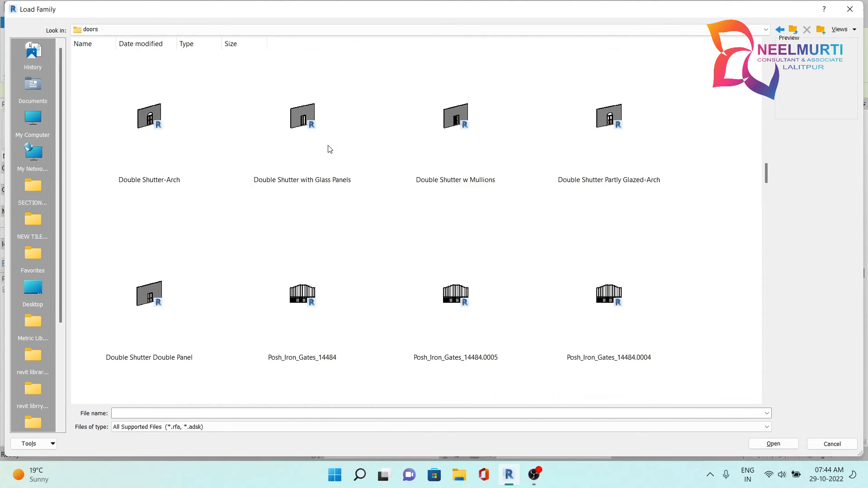
{"action": "scroll", "coordinate": [329, 149], "scroll_direction": "down", "scroll_amount": 3}
{"action": "double_click", "coordinate": [303, 132]}
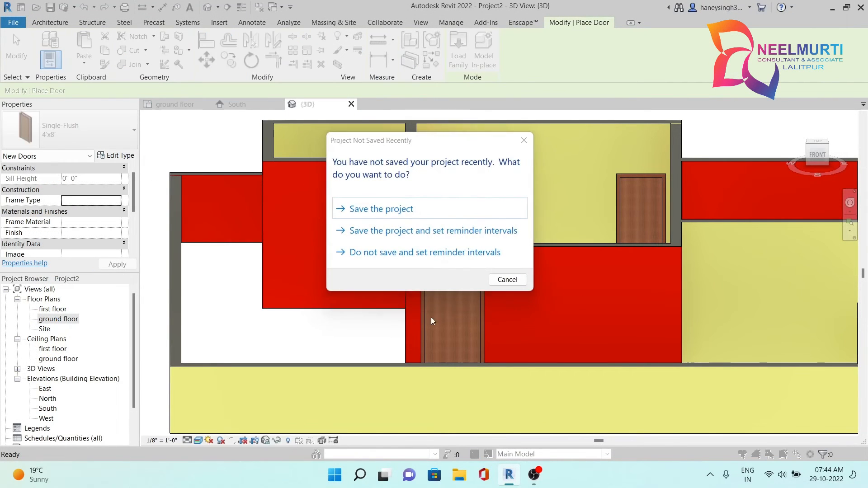
{"action": "left_click", "coordinate": [507, 279]}
{"action": "double_click", "coordinate": [50, 319]}
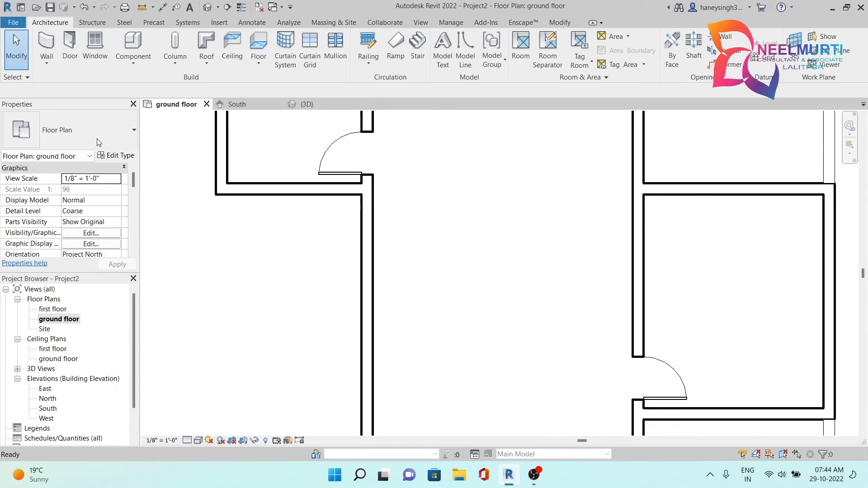
{"action": "left_click", "coordinate": [52, 50]}
{"action": "left_click", "coordinate": [56, 123]}
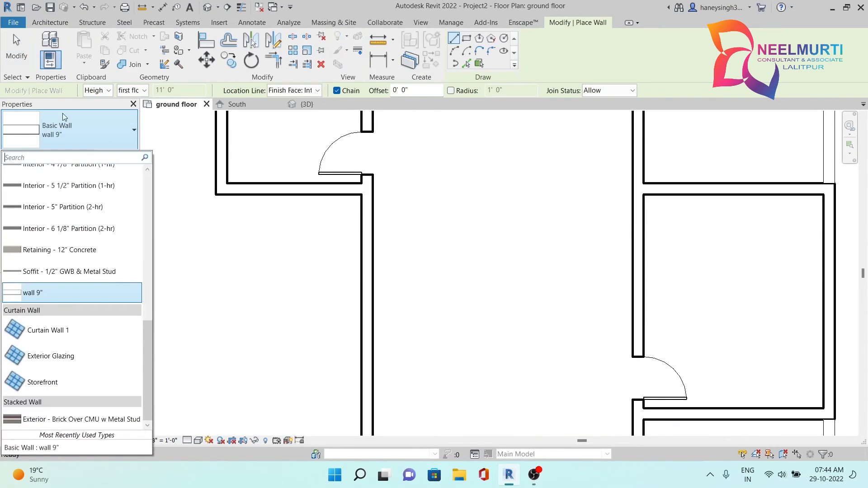
{"action": "left_click", "coordinate": [17, 46]}
Place a Front_Door_with_Sidelights_16280 door in the large room's lower wall, centred 8'-0" from both the 4'x8' door and the right wall
{"action": "left_click", "coordinate": [79, 53]}
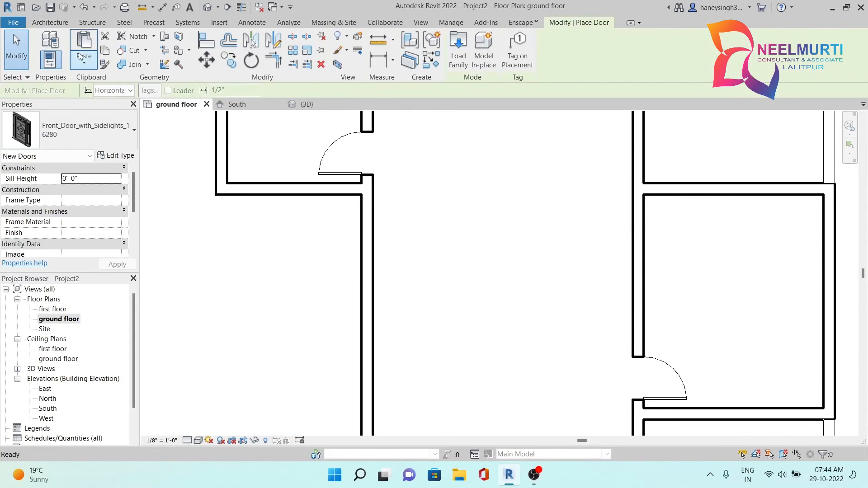
{"action": "left_click", "coordinate": [77, 124]}
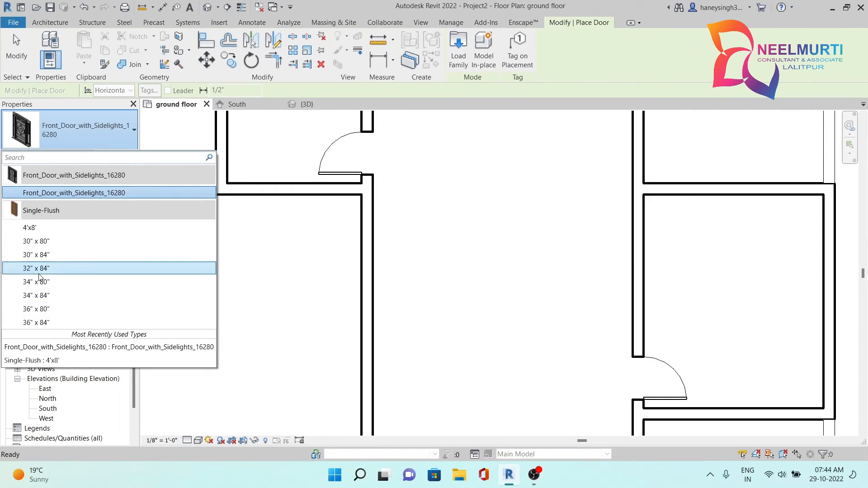
{"action": "mouse_move", "coordinate": [99, 193]}
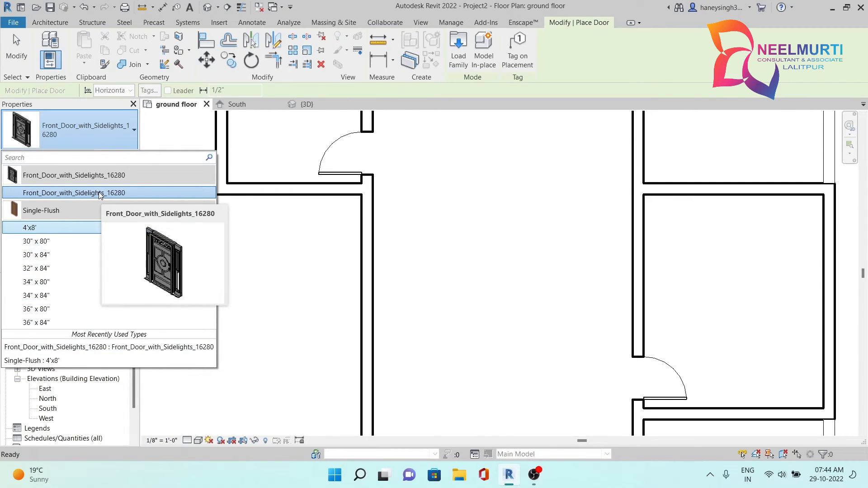
{"action": "left_click", "coordinate": [100, 194]}
{"action": "middle_click_drag", "start_coordinate": [511, 325], "coordinate": [382, 156]}
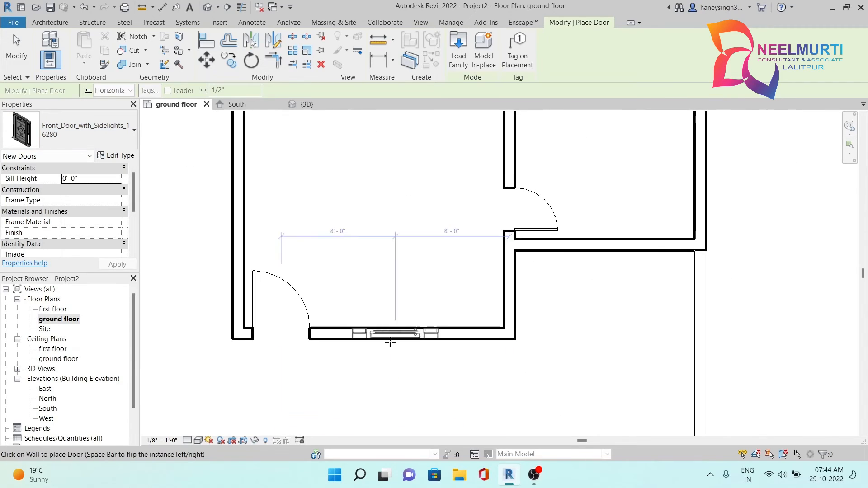
{"action": "left_click", "coordinate": [396, 333]}
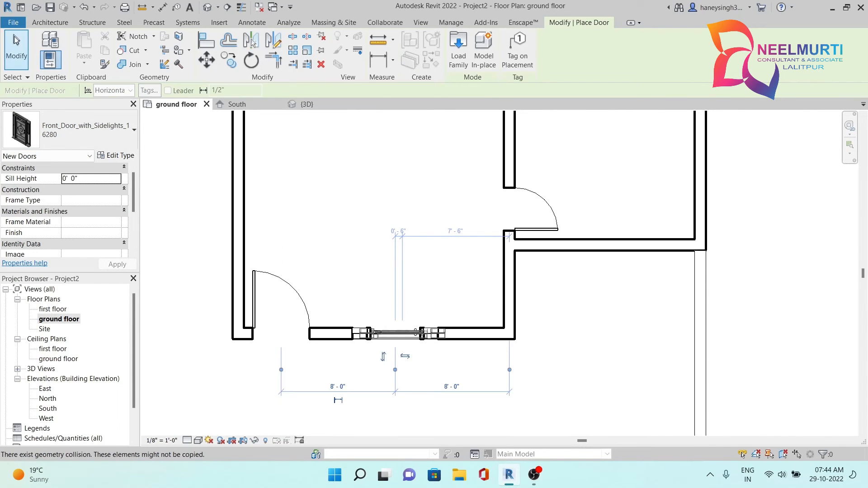
{"action": "left_click", "coordinate": [16, 50]}
Return to the 3D view and examine the new door with sidelights up close
{"action": "left_click", "coordinate": [207, 7]}
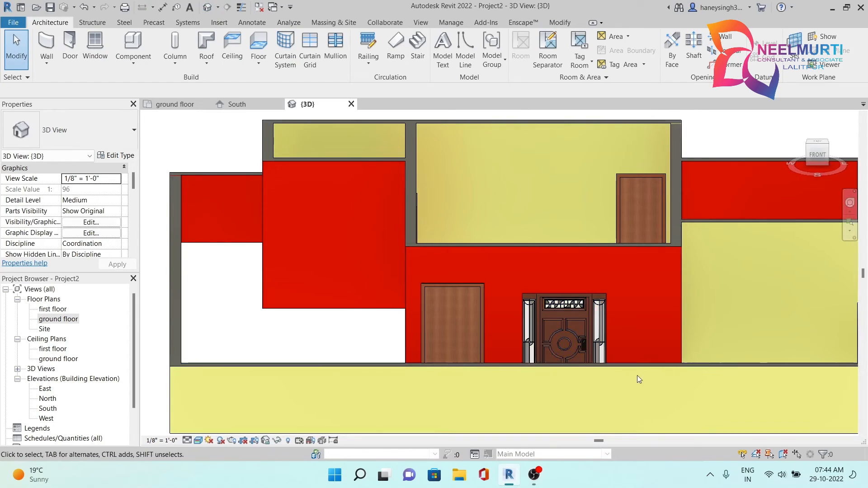
{"action": "scroll", "coordinate": [639, 379], "scroll_direction": "up", "scroll_amount": 2}
{"action": "left_click_drag", "start_coordinate": [816, 156], "coordinate": [774, 169]}
{"action": "middle_click_drag", "start_coordinate": [500, 372], "coordinate": [465, 295]}
{"action": "scroll", "coordinate": [465, 294], "scroll_direction": "up", "scroll_amount": 4}
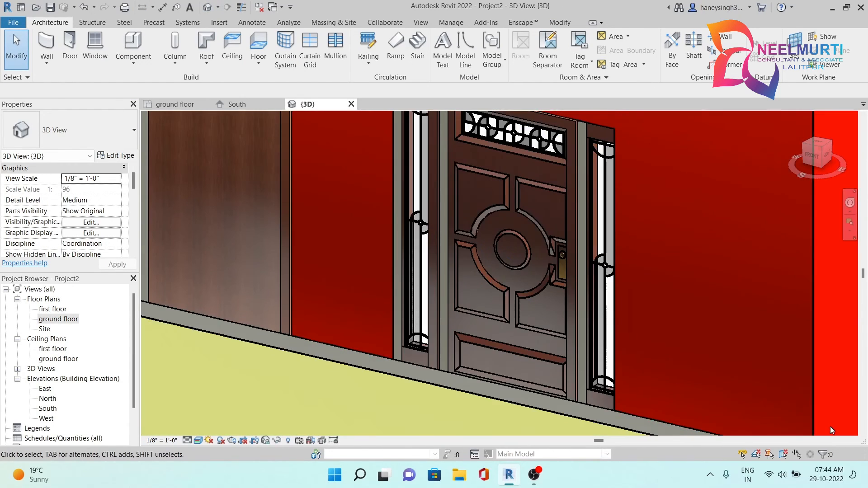
Try to set the Front_Door_with_Sidelights_16280 type's height to 10' and width to 5'
{"action": "middle_click_drag", "start_coordinate": [763, 305], "coordinate": [678, 357]}
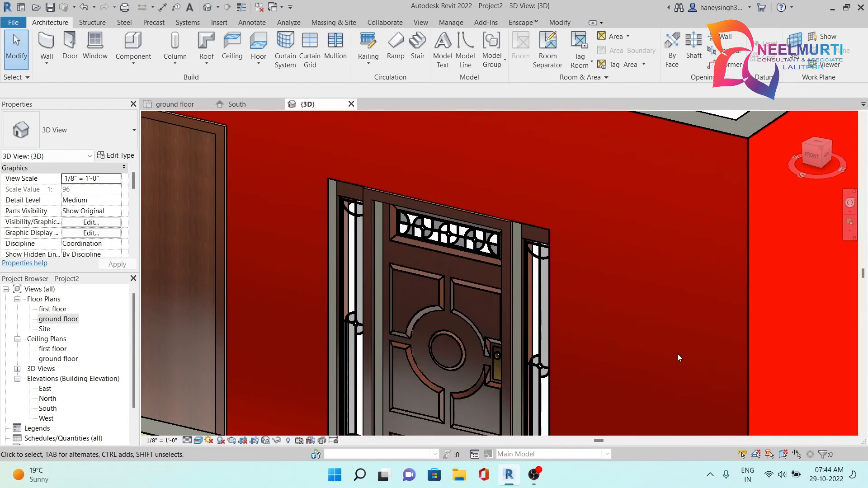
{"action": "left_click", "coordinate": [506, 300]}
{"action": "left_click", "coordinate": [111, 155]}
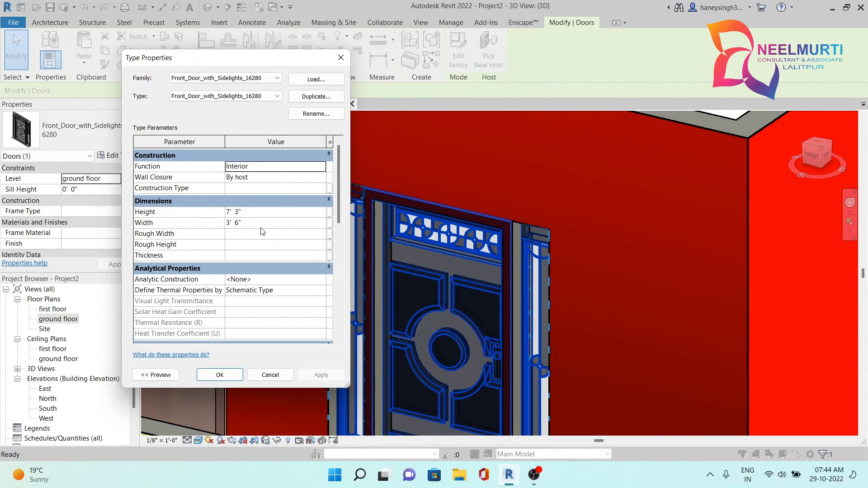
{"action": "left_click", "coordinate": [269, 213]}
{"action": "type", "text": "10"}
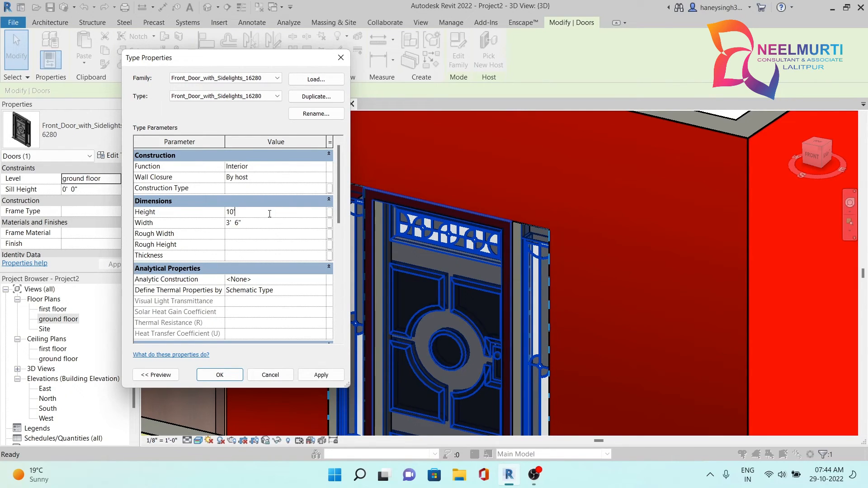
{"action": "left_click", "coordinate": [264, 224]}
{"action": "type", "text": "5"}
{"action": "key", "text": "Return"}
{"action": "key", "text": "Return"}
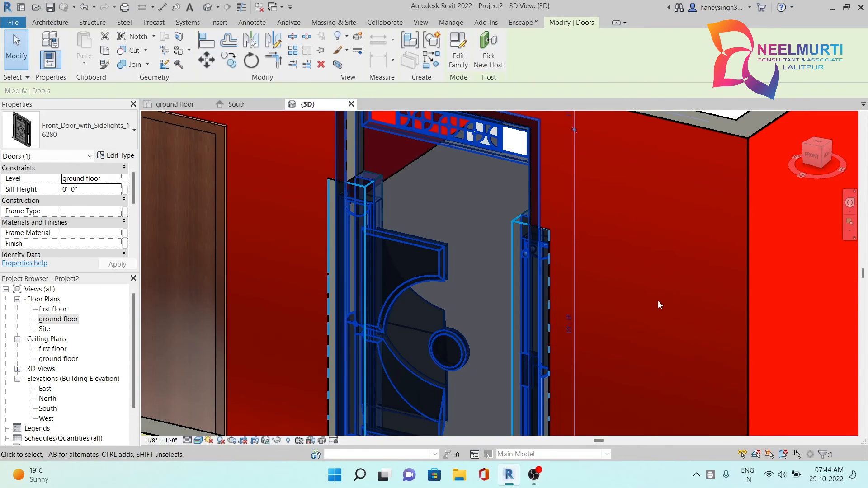
Inspect the resized sidelight door from outside and undo its size change
{"action": "key", "text": "Escape"}
{"action": "scroll", "coordinate": [649, 294], "scroll_direction": "down", "scroll_amount": 3}
{"action": "mouse_move", "coordinate": [158, 183]}
{"action": "middle_mouse_down", "text": "shift"}
{"action": "mouse_move", "coordinate": [194, 148]}
{"action": "mouse_move", "coordinate": [215, 154]}
{"action": "mouse_move", "coordinate": [200, 153]}
{"action": "middle_mouse_up", "text": "shift"}
{"action": "left_click_drag", "start_coordinate": [199, 153], "coordinate": [814, 162]}
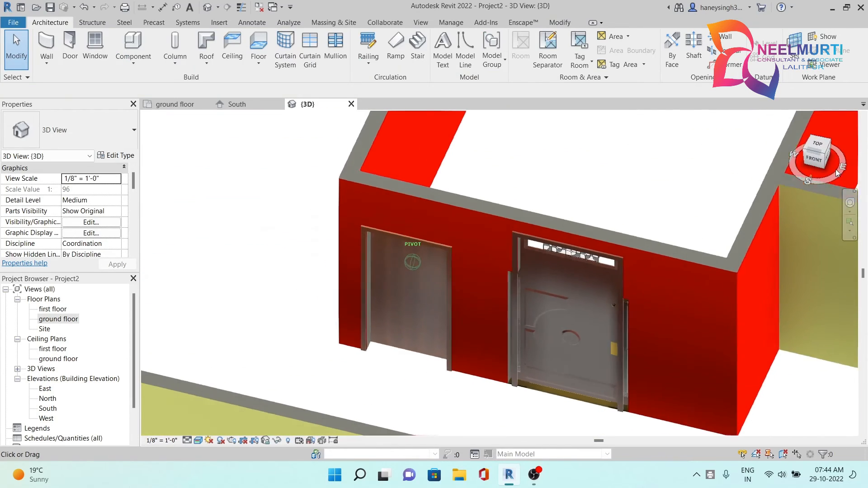
{"action": "scroll", "coordinate": [649, 296], "scroll_direction": "up", "scroll_amount": 3}
{"action": "scroll", "coordinate": [372, 277], "scroll_direction": "down", "scroll_amount": 4}
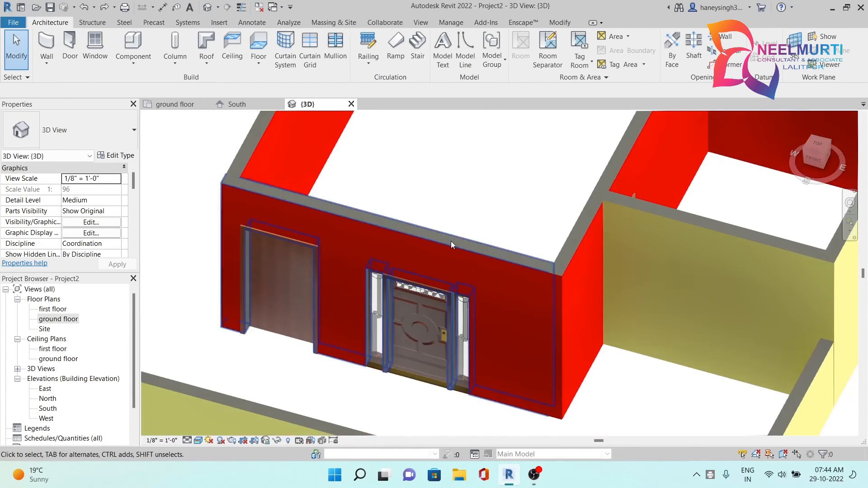
{"action": "middle_click_drag", "start_coordinate": [508, 175], "coordinate": [368, 442]}
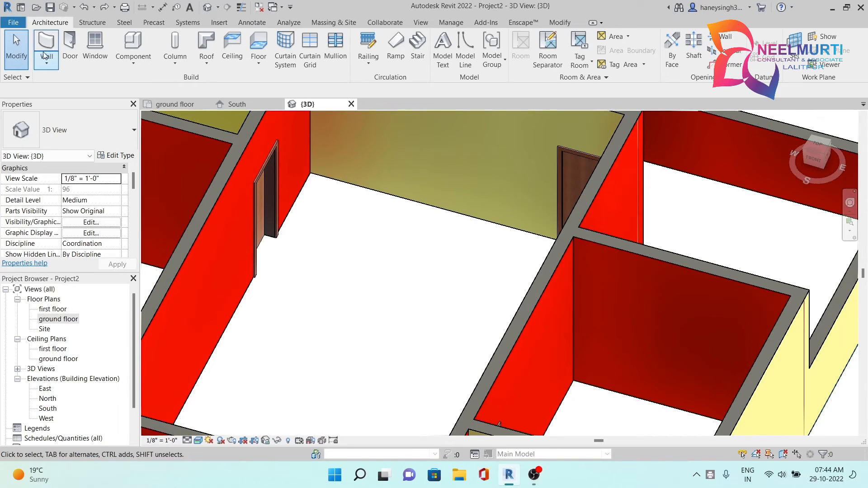
Return to the ground floor plan and delete the sidelight door from the large room's lower wall
{"action": "double_click", "coordinate": [59, 320]}
{"action": "left_click", "coordinate": [400, 339]}
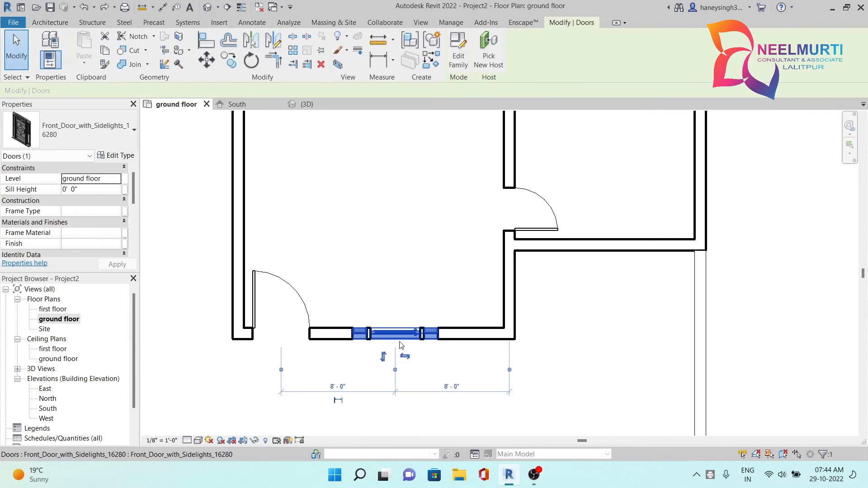
{"action": "key", "text": "Delete"}
{"action": "left_click", "coordinate": [68, 50]}
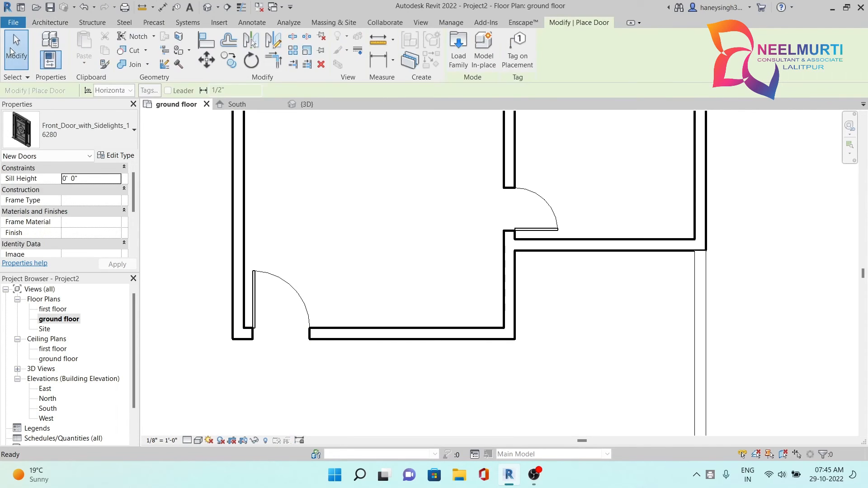
{"action": "left_click", "coordinate": [14, 51]}
Start placing a window and duplicate the Fixed 36" x 48" type under the name 5x4
{"action": "left_click", "coordinate": [95, 49]}
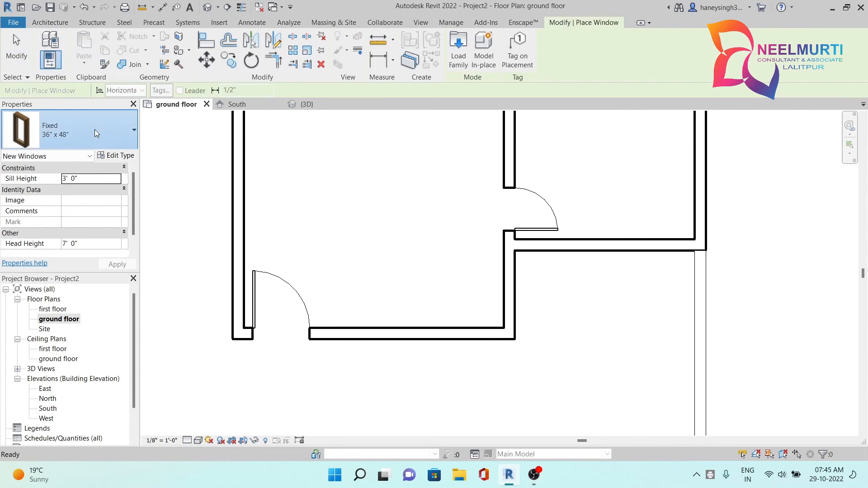
{"action": "left_click", "coordinate": [94, 130]}
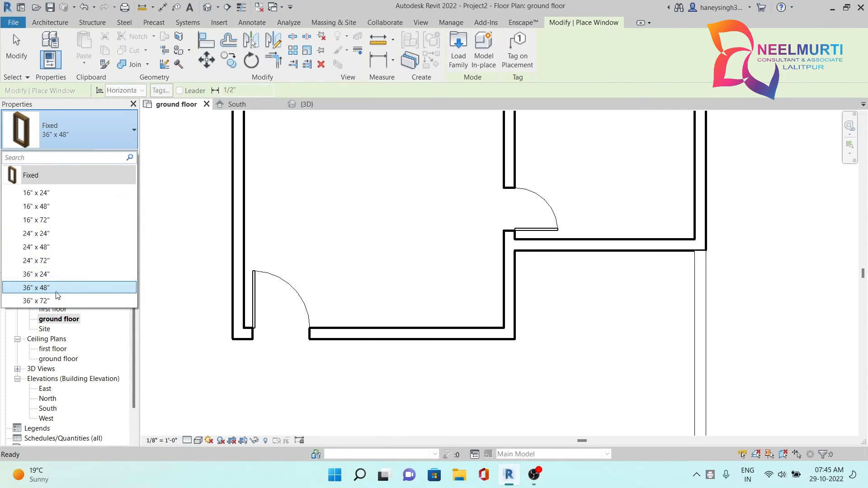
{"action": "left_click", "coordinate": [170, 188]}
{"action": "left_click", "coordinate": [123, 155]}
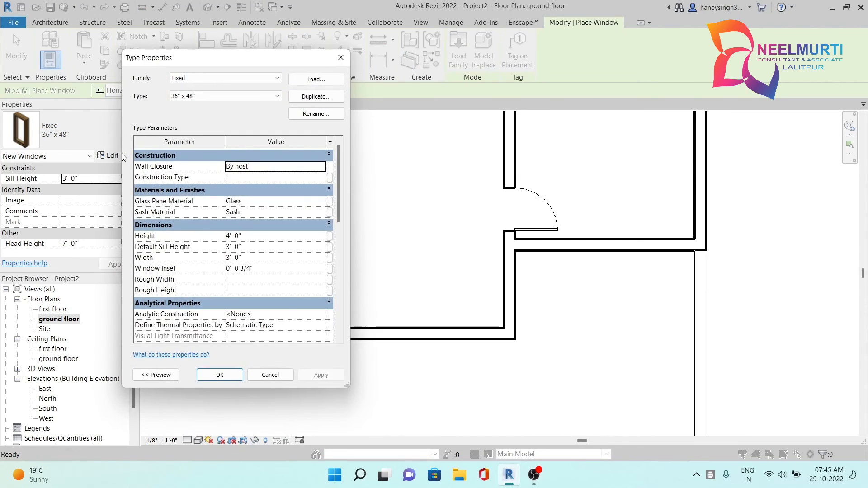
{"action": "left_click", "coordinate": [314, 97]}
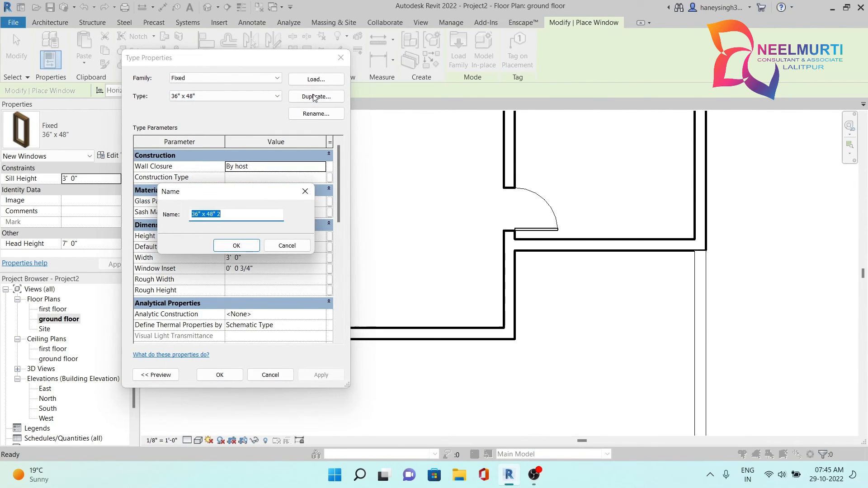
{"action": "type", "text": "5x4"}
{"action": "key", "text": "Return"}
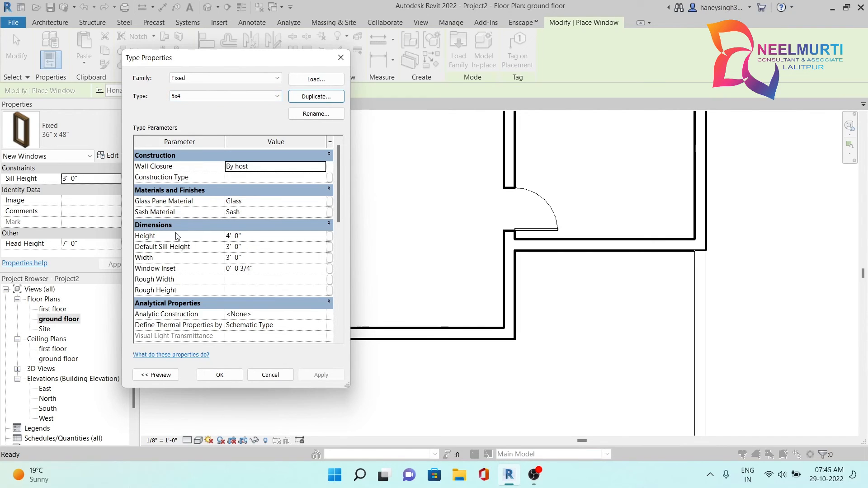
Set the 5x4 window type's height to 4' and width to 5'
{"action": "left_click", "coordinate": [266, 234]}
{"action": "type", "text": "4'"}
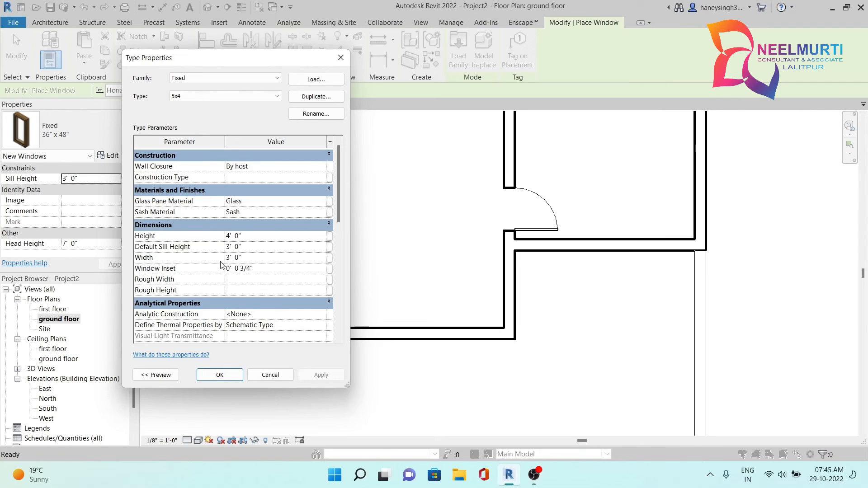
{"action": "left_click", "coordinate": [253, 257]}
{"action": "type", "text": "5"}
{"action": "left_click", "coordinate": [228, 374]}
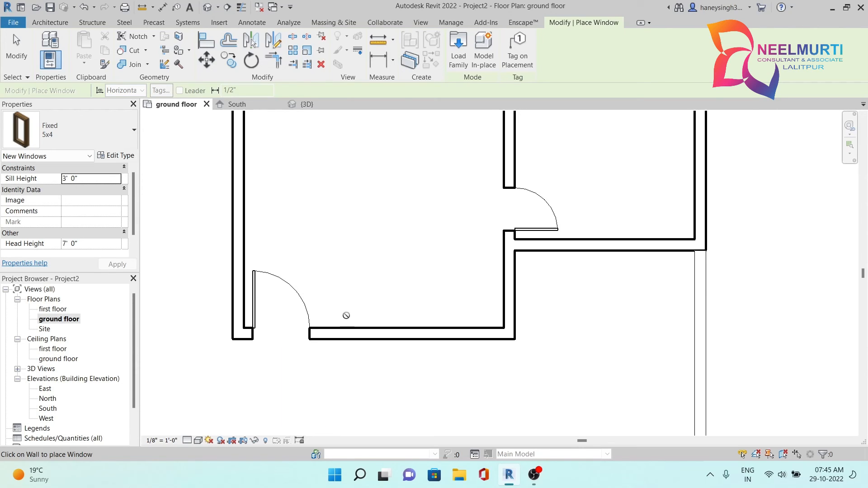
Place 5x4 windows in the lower and upper walls of the large and right rooms, and in the left room's lower and left walls
{"action": "left_click", "coordinate": [403, 334]}
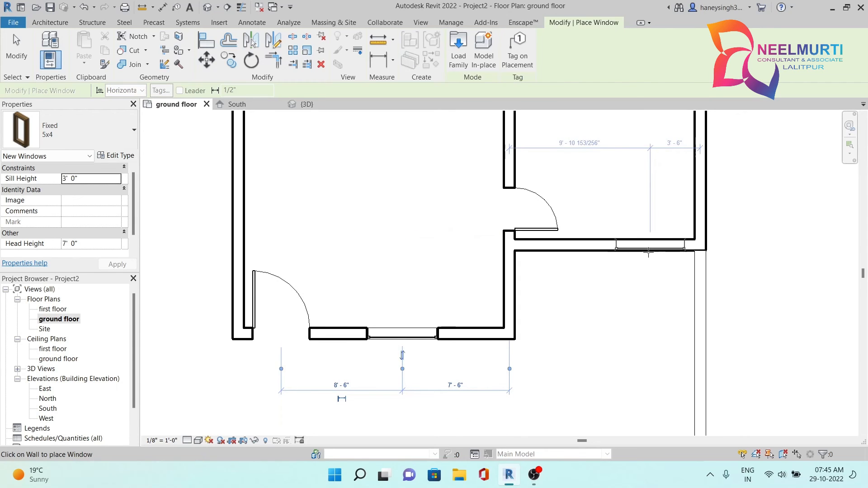
{"action": "middle_click_drag", "start_coordinate": [488, 280], "coordinate": [598, 338]}
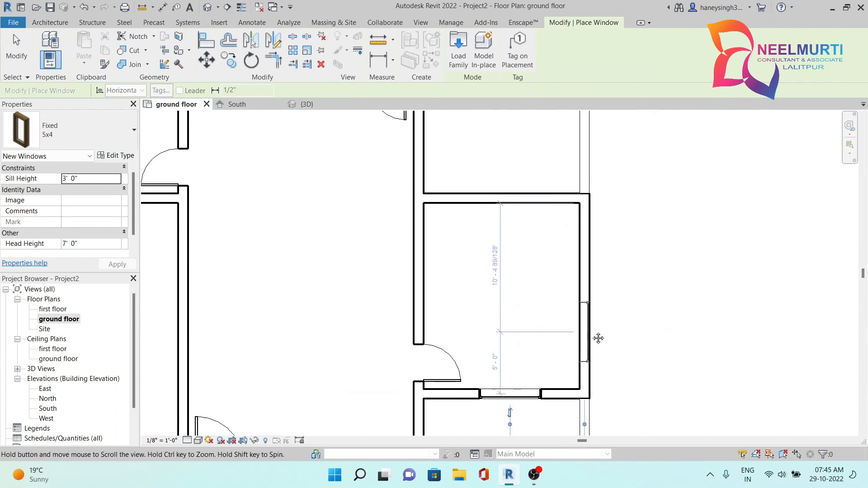
{"action": "left_click", "coordinate": [501, 198]}
{"action": "middle_click_drag", "start_coordinate": [427, 193], "coordinate": [493, 295]}
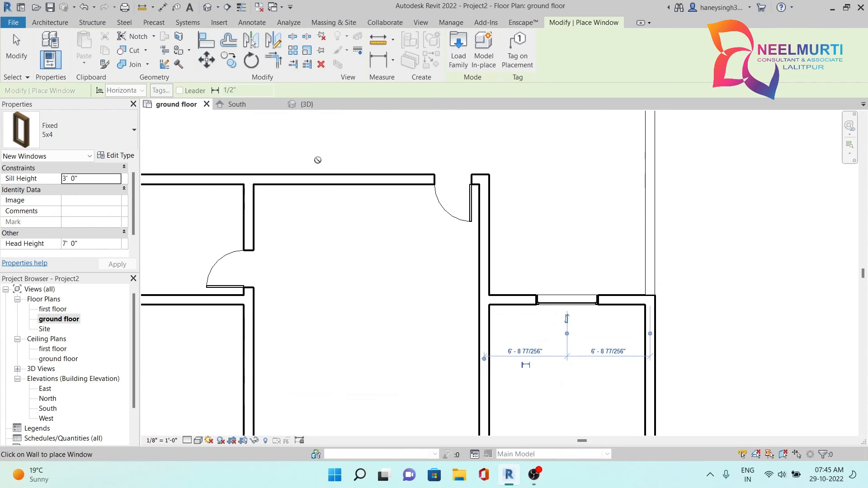
{"action": "left_click", "coordinate": [335, 199]}
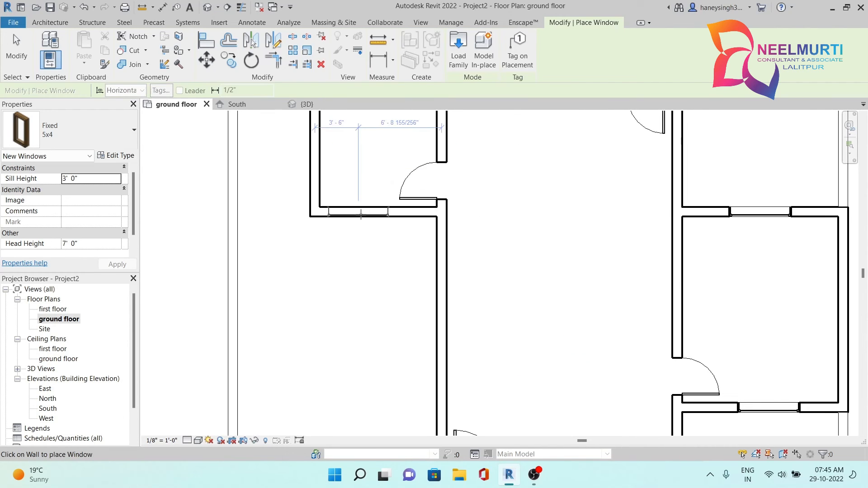
{"action": "left_click", "coordinate": [358, 212]}
{"action": "key", "text": "Escape"}
{"action": "key", "text": "Escape"}
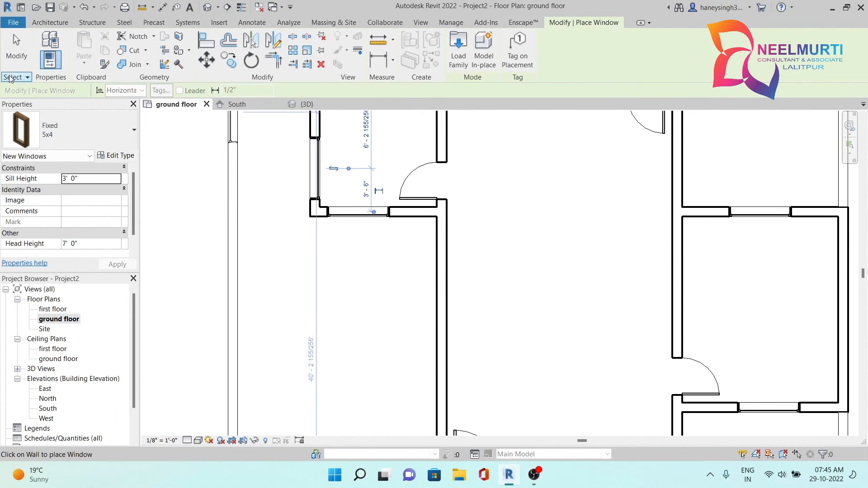
In the 3D view, set the 5x4 window type's height to 5' and width to 7' through the large room's front window
{"action": "left_click", "coordinate": [208, 7]}
{"action": "middle_click_drag", "start_coordinate": [657, 307], "coordinate": [674, 116]}
{"action": "scroll", "coordinate": [649, 203], "scroll_direction": "down", "scroll_amount": 2}
{"action": "mouse_move", "coordinate": [825, 159]}
{"action": "left_mouse_down"}
{"action": "mouse_move", "coordinate": [830, 135]}
{"action": "mouse_move", "coordinate": [168, 129]}
{"action": "mouse_move", "coordinate": [852, 139]}
{"action": "left_mouse_up"}
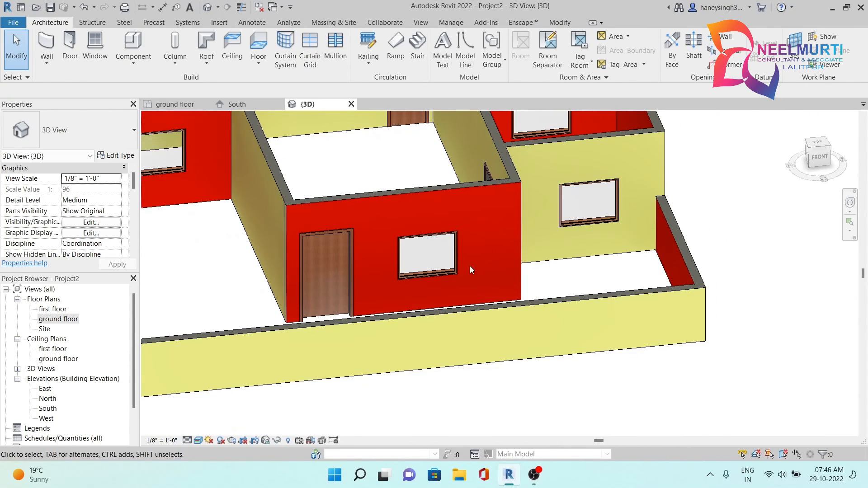
{"action": "scroll", "coordinate": [473, 262], "scroll_direction": "up", "scroll_amount": 4}
{"action": "left_click", "coordinate": [445, 262]}
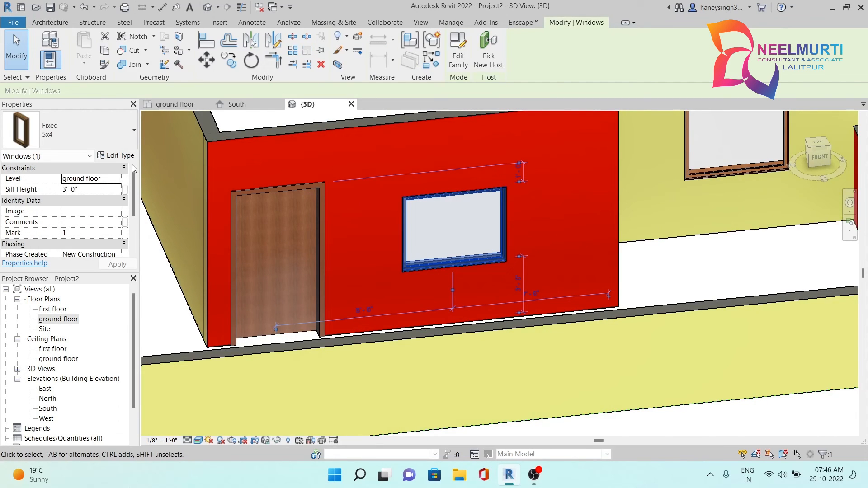
{"action": "middle_click_drag", "start_coordinate": [507, 271], "coordinate": [579, 293]}
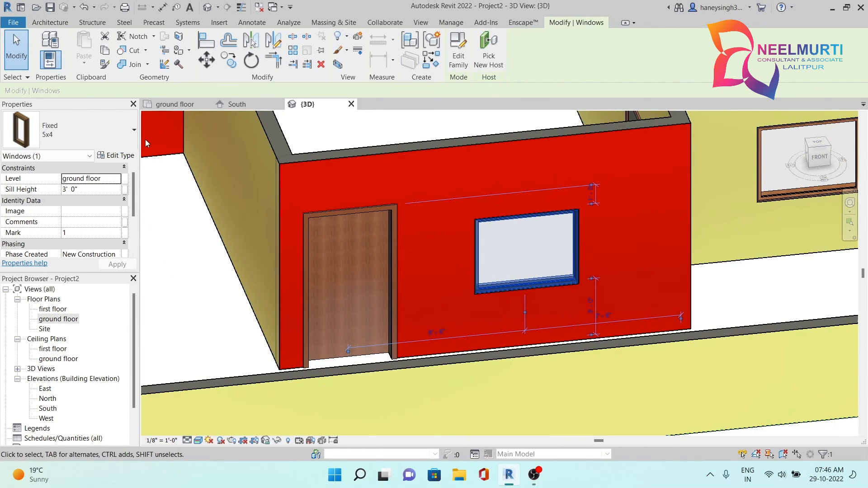
{"action": "left_click", "coordinate": [115, 156]}
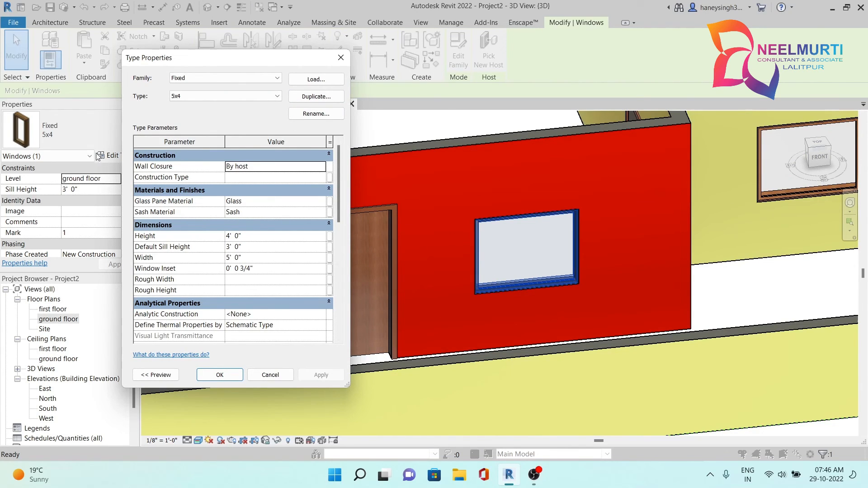
{"action": "left_click", "coordinate": [272, 233]}
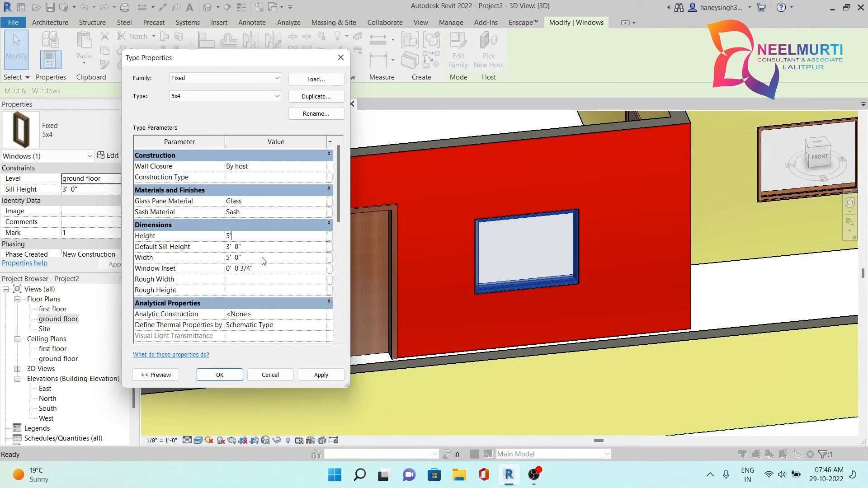
{"action": "left_click", "coordinate": [220, 375]}
{"action": "scroll", "coordinate": [484, 353], "scroll_direction": "down", "scroll_amount": 5}
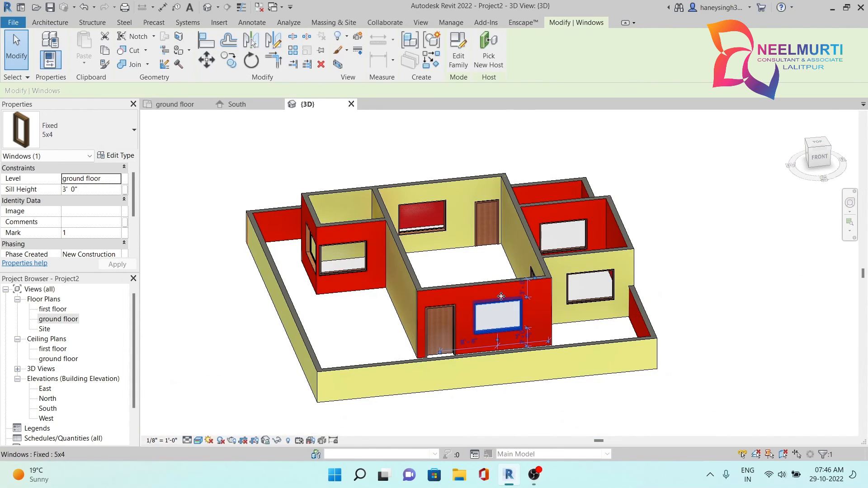
Duplicate the type of the left room's front window under the name 3x3
{"action": "scroll", "coordinate": [504, 322], "scroll_direction": "up", "scroll_amount": 3}
{"action": "left_click", "coordinate": [590, 321]}
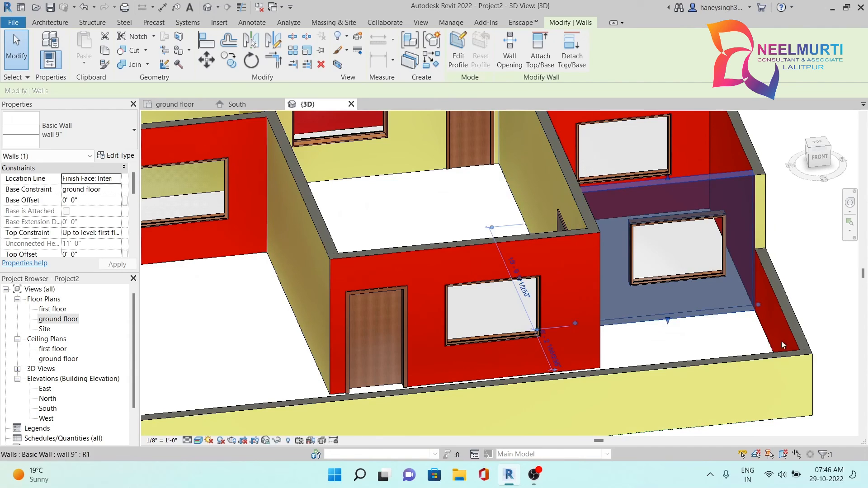
{"action": "left_click", "coordinate": [746, 333]}
{"action": "middle_click_drag", "start_coordinate": [295, 285], "coordinate": [378, 295]}
{"action": "left_click", "coordinate": [264, 232]}
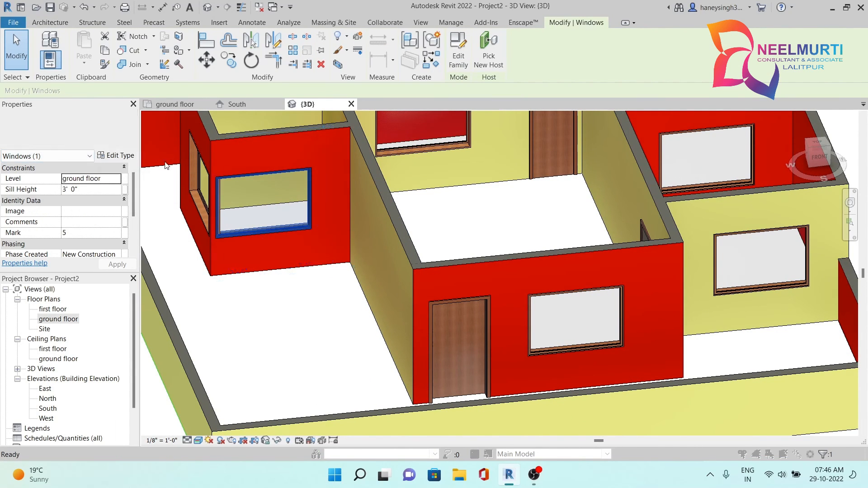
{"action": "left_click", "coordinate": [116, 156]}
{"action": "left_click", "coordinate": [316, 96]}
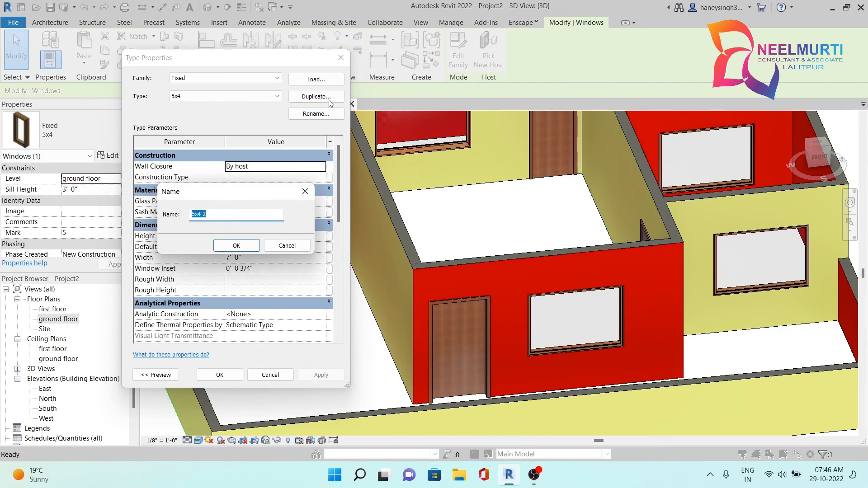
{"action": "type", "text": "3x3"}
{"action": "left_click", "coordinate": [243, 247]}
Set the 3x3 window type's height and width to 3' and apply it to the left room's front window
{"action": "left_click", "coordinate": [258, 236]}
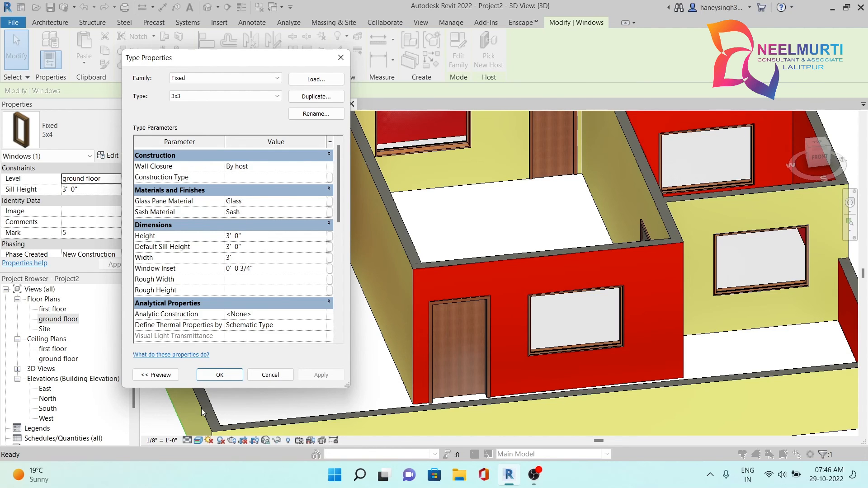
{"action": "left_click", "coordinate": [220, 376]}
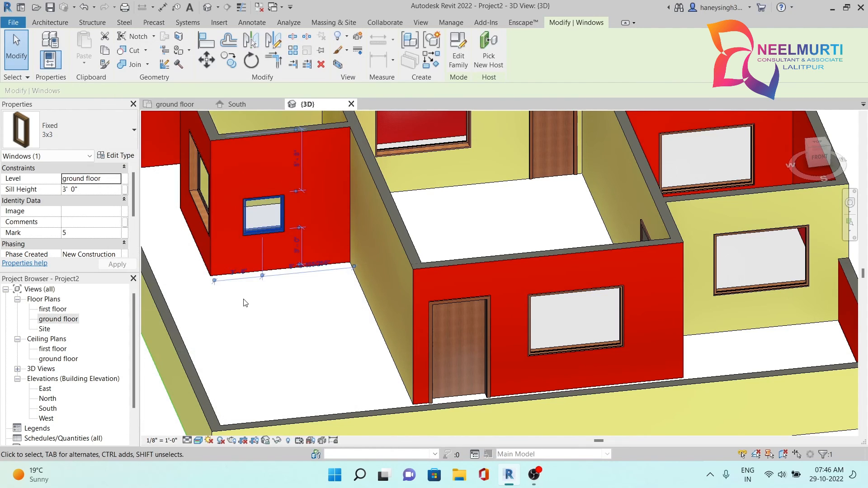
{"action": "scroll", "coordinate": [362, 286], "scroll_direction": "down", "scroll_amount": 2}
{"action": "key", "text": "Escape"}
{"action": "scroll", "coordinate": [371, 239], "scroll_direction": "down", "scroll_amount": 2}
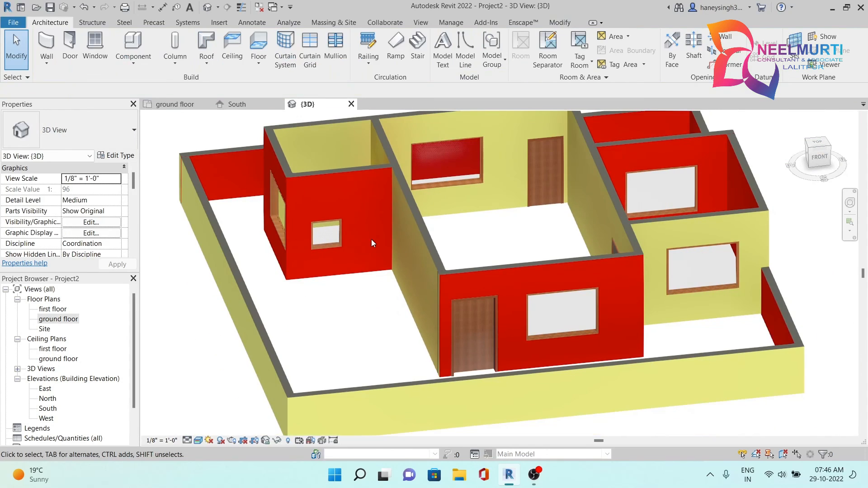
Load the VS_002_1200_x_1800 arched window family from the WINDOW folder of the revit library all folder
{"action": "middle_click_drag", "start_coordinate": [357, 274], "coordinate": [330, 302]}
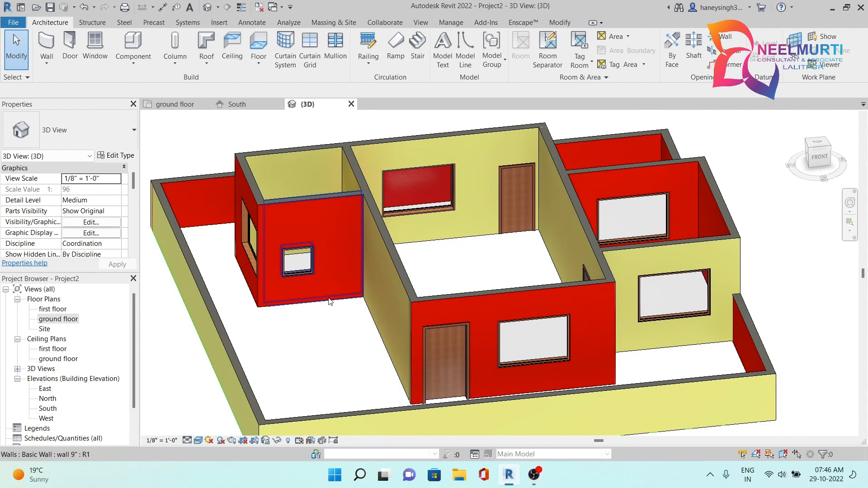
{"action": "left_click", "coordinate": [96, 47]}
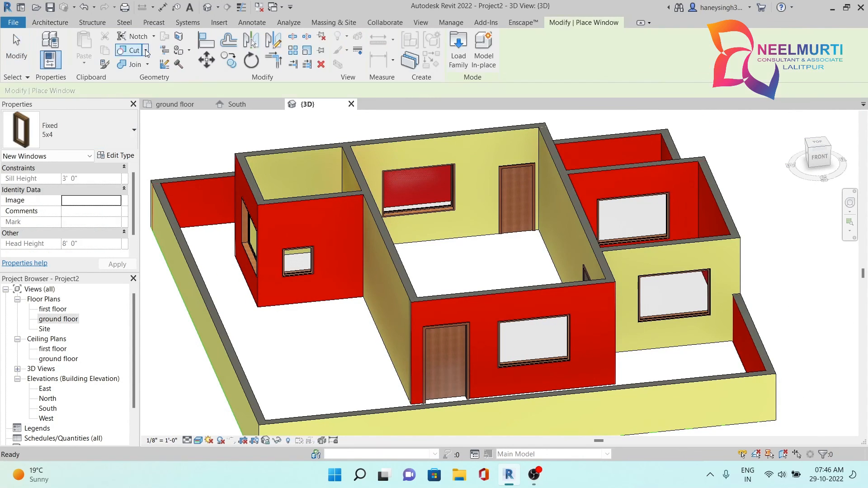
{"action": "left_click", "coordinate": [458, 51]}
{"action": "left_click", "coordinate": [794, 29]}
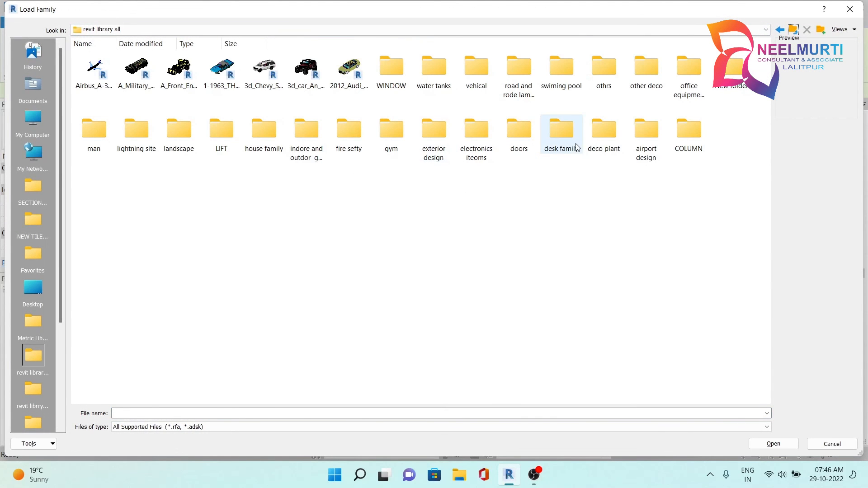
{"action": "double_click", "coordinate": [398, 76]}
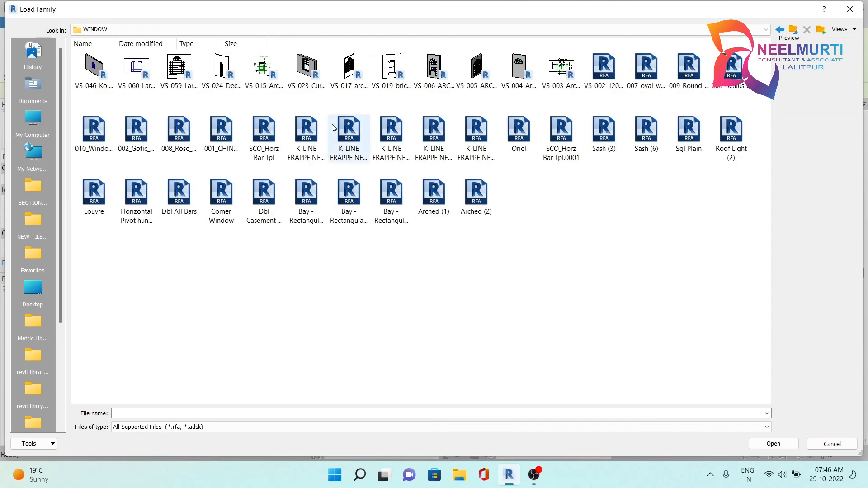
{"action": "right_click", "coordinate": [523, 246]}
{"action": "mouse_move", "coordinate": [550, 253]}
{"action": "left_click", "coordinate": [689, 252]}
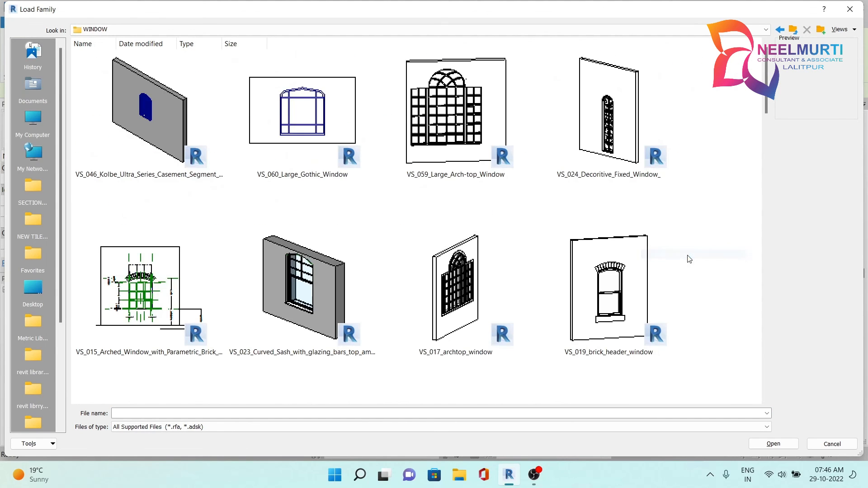
{"action": "scroll", "coordinate": [501, 208], "scroll_direction": "down", "scroll_amount": 10}
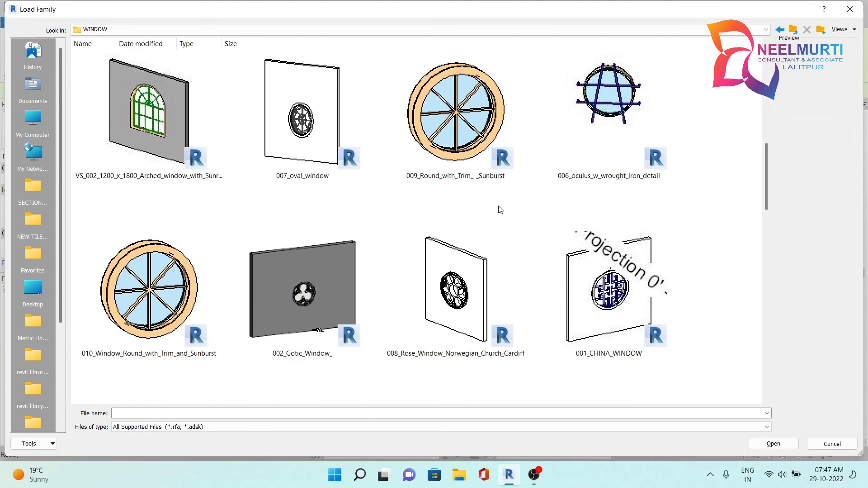
{"action": "double_click", "coordinate": [154, 137]}
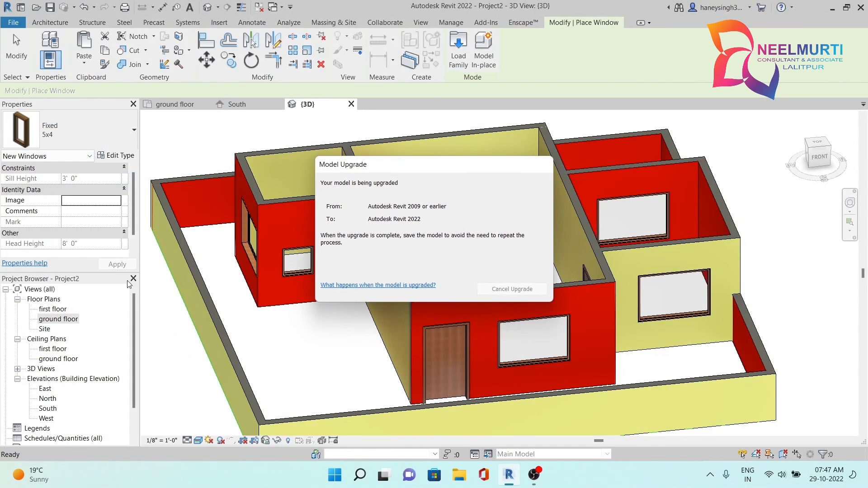
On the ground floor plan, place the arched window in the large room's left wall near the front door, and inspect it in 3D
{"action": "double_click", "coordinate": [58, 319]}
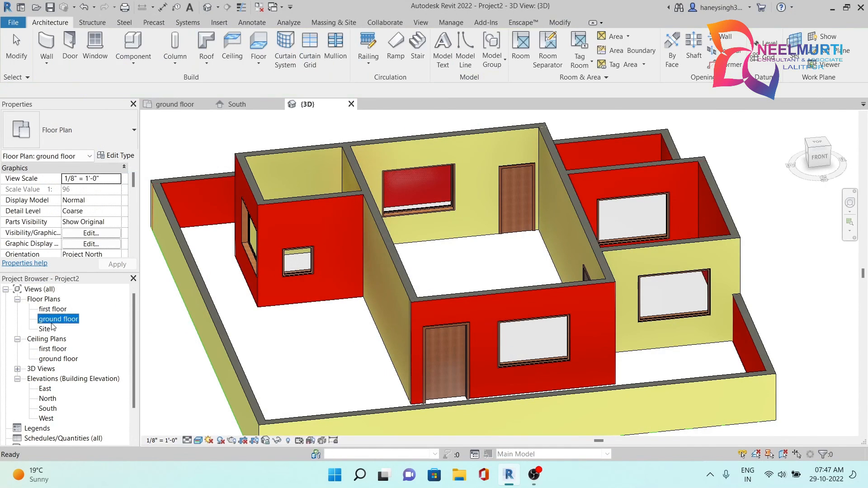
{"action": "middle_click_drag", "start_coordinate": [483, 323], "coordinate": [343, 136]}
{"action": "left_click", "coordinate": [99, 50]}
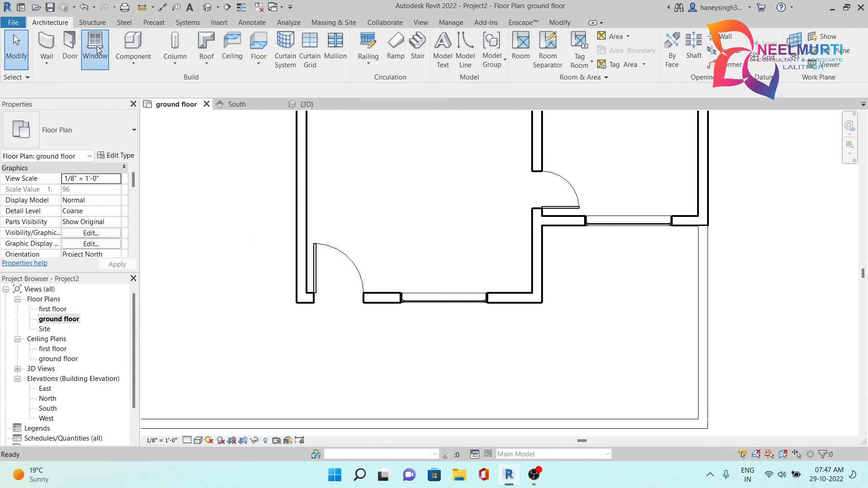
{"action": "left_click", "coordinate": [308, 166]}
{"action": "key", "text": "Escape"}
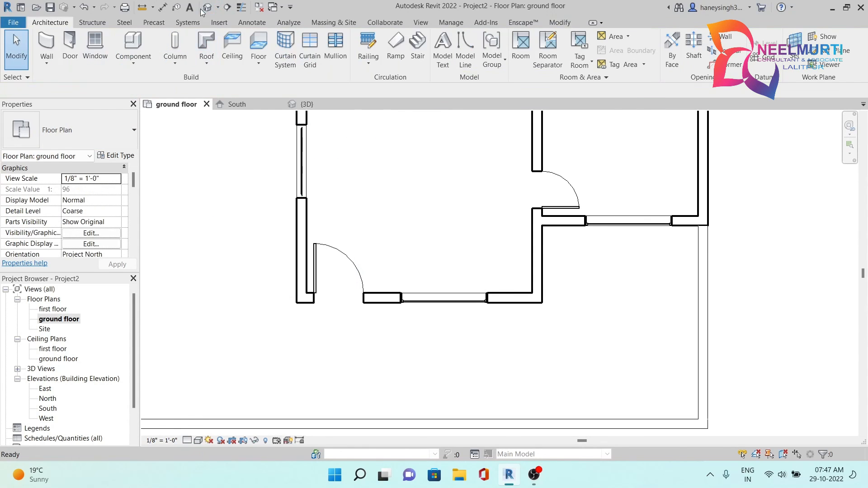
{"action": "left_click", "coordinate": [208, 7]}
{"action": "left_click_drag", "start_coordinate": [813, 162], "coordinate": [292, 186]}
{"action": "left_click", "coordinate": [813, 159]}
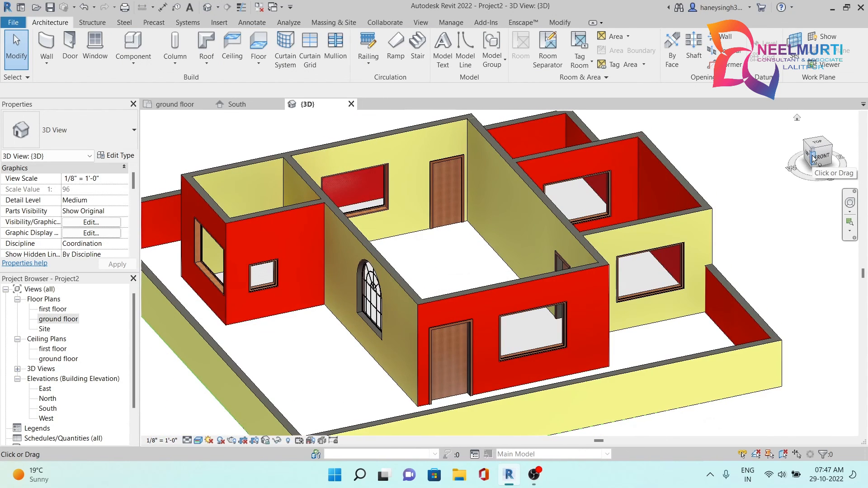